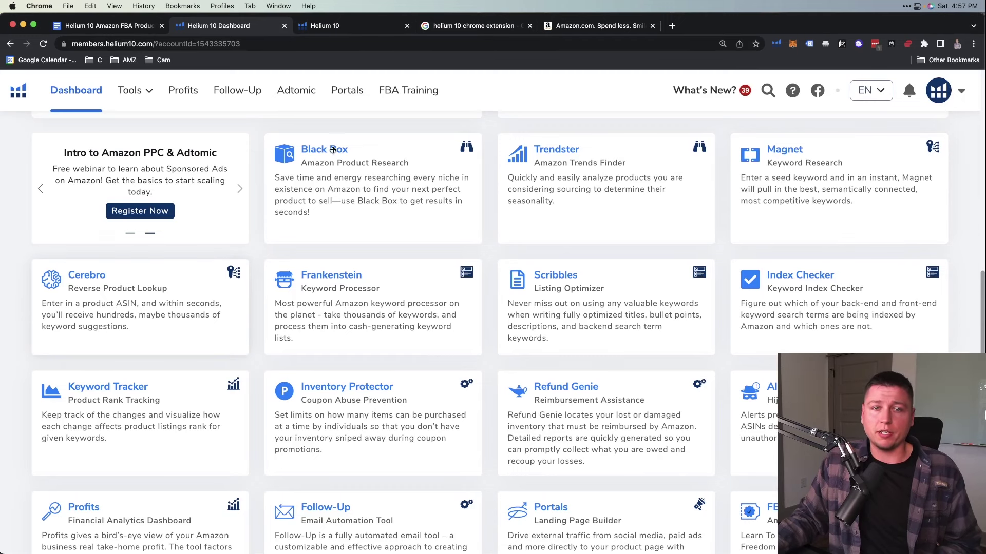
# Review the Platinum monthly and Platinum Annual discounted prices on the Helium 10 offer page
pyautogui.scroll(10, 238, 169)
pyautogui.click(590, 27)
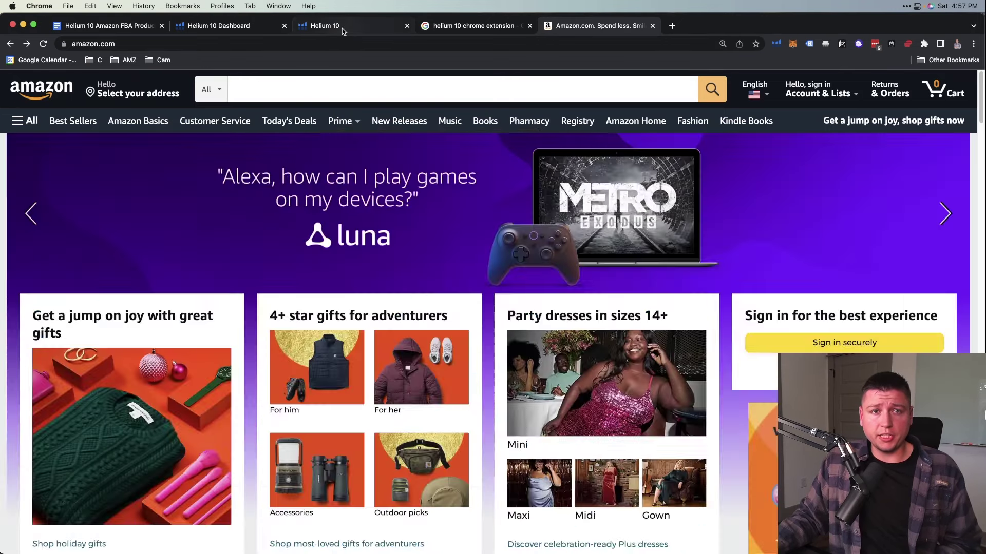
pyautogui.click(342, 30)
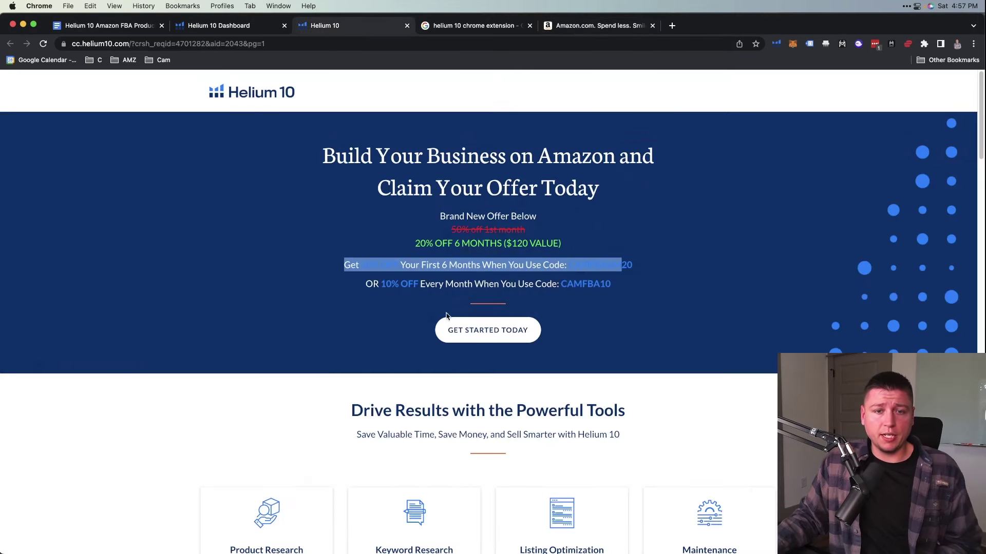
pyautogui.scroll(-15, 455, 315)
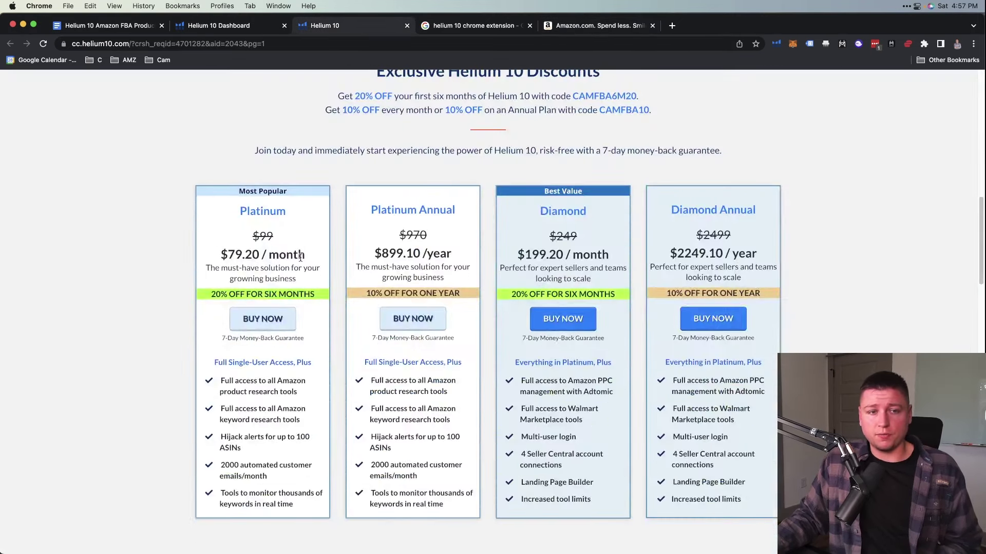
pyautogui.moveTo(224, 259); pyautogui.dragTo(299, 253)
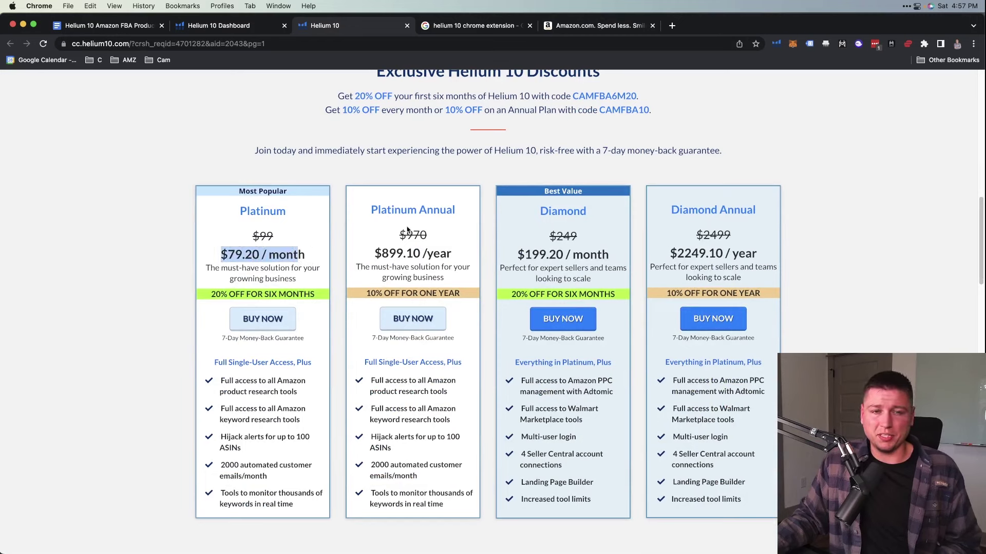
pyautogui.moveTo(361, 253); pyautogui.dragTo(453, 252)
pyautogui.moveTo(222, 256); pyautogui.dragTo(304, 254)
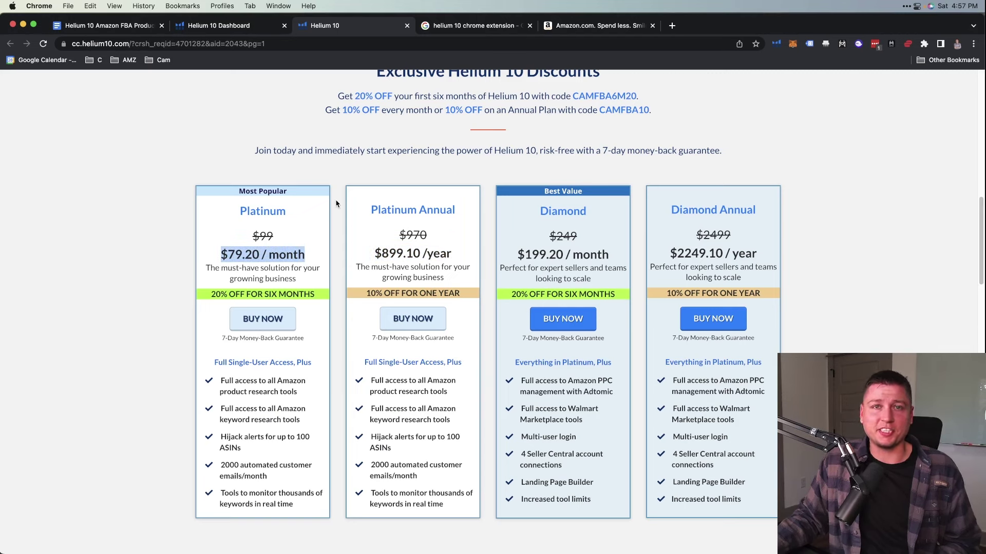
# Examine the offer page's product research, keyword research, listing optimization and maintenance tool descriptions
pyautogui.scroll(1, 344, 198)
pyautogui.scroll(6, 343, 198)
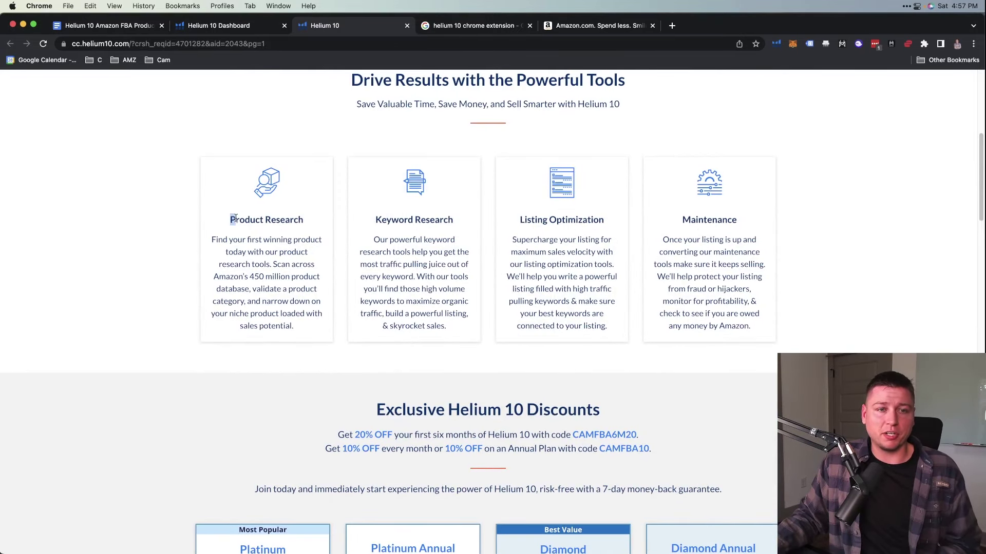
pyautogui.moveTo(234, 219); pyautogui.dragTo(314, 219)
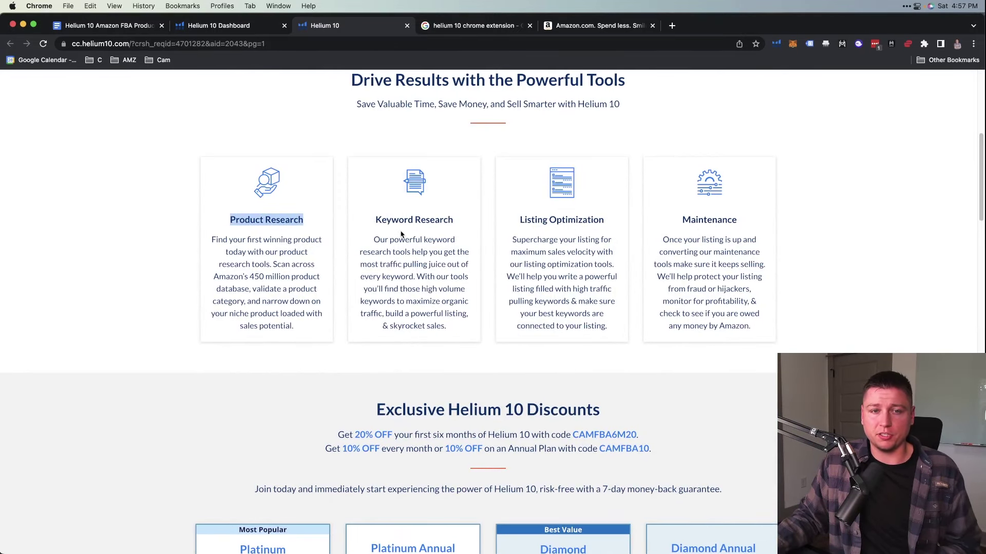
pyautogui.moveTo(521, 221); pyautogui.dragTo(526, 221)
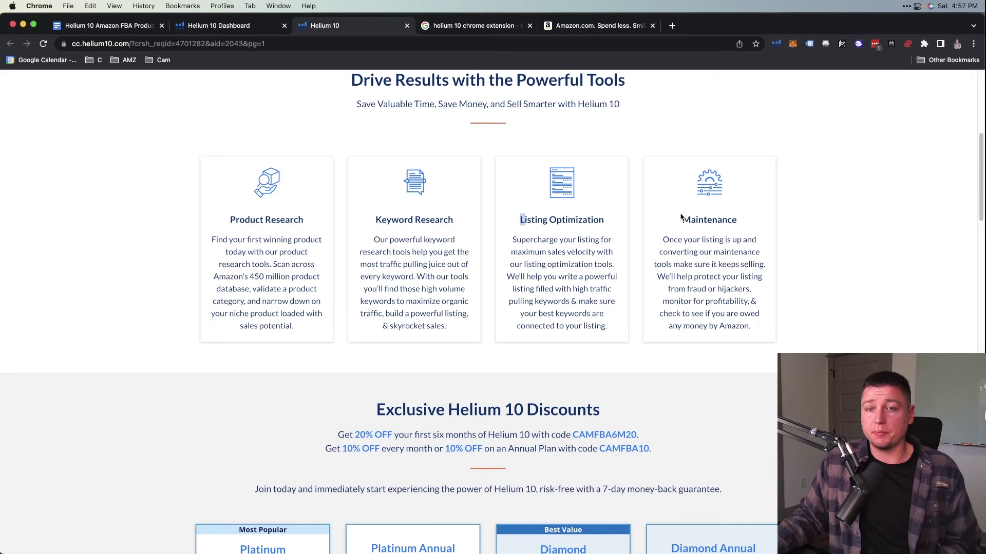
pyautogui.doubleClick(697, 220)
pyautogui.scroll(6, 337, 231)
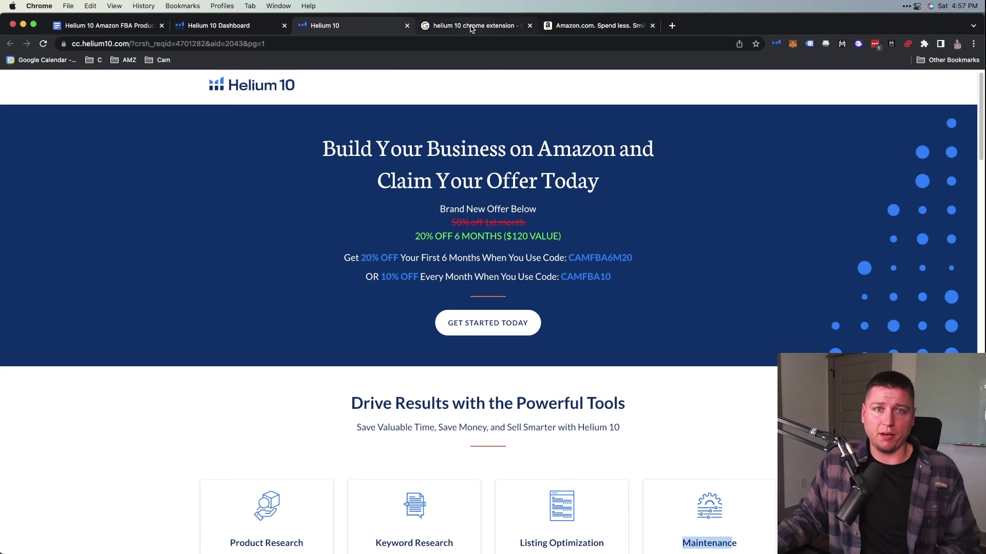
# Go to the Helium 10 extension's Chrome Web Store page from the Google results and open the installed extension's popup
pyautogui.click(486, 28)
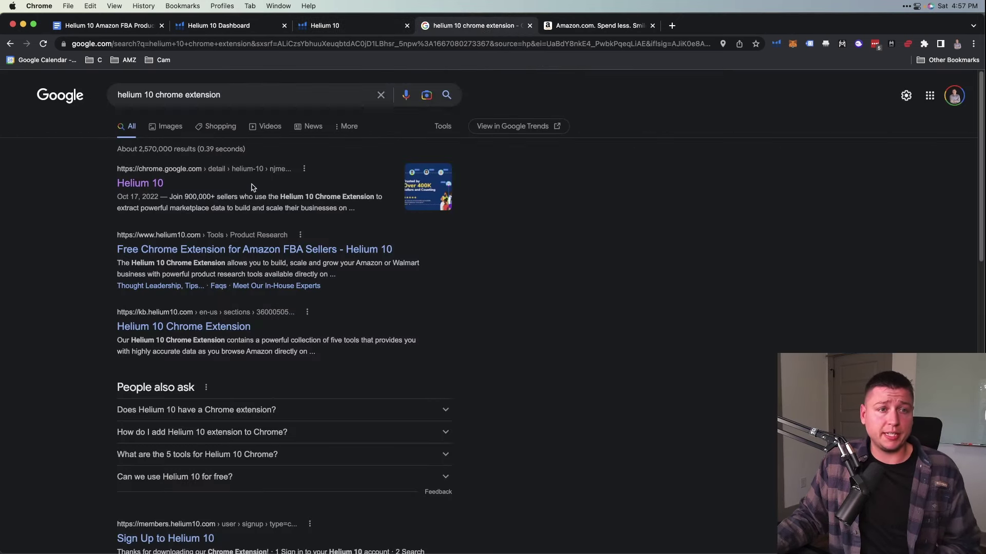
pyautogui.click(161, 188)
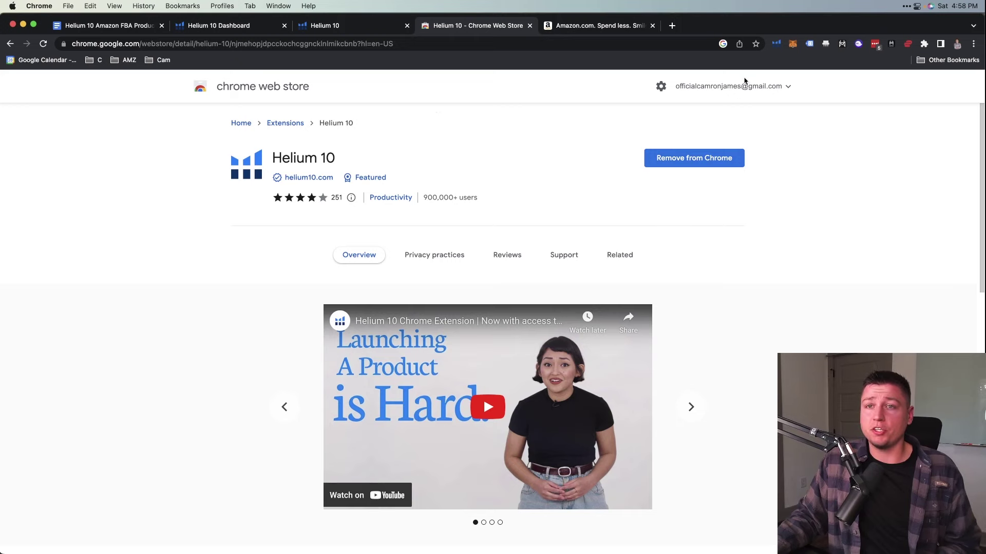
pyautogui.click(776, 45)
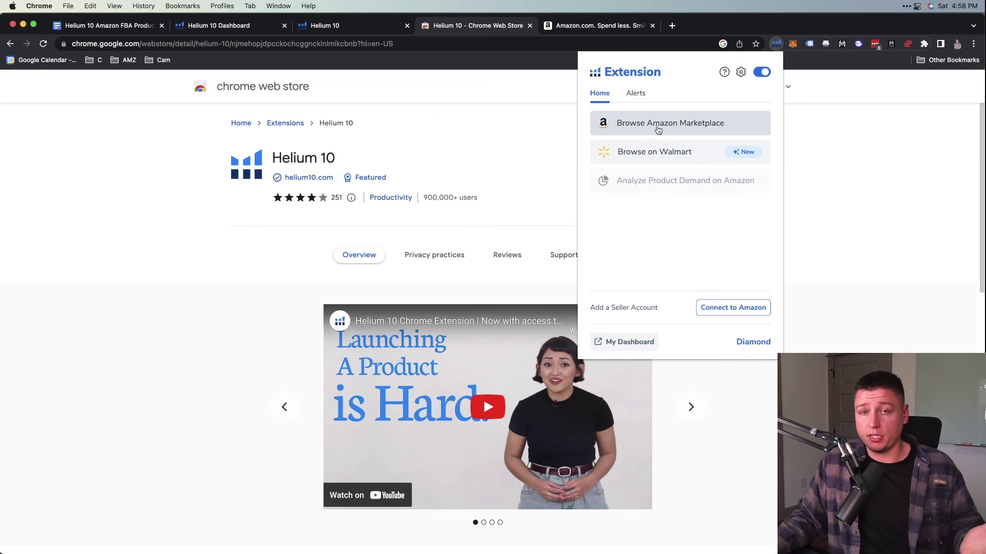
# Switch to the Amazon homepage and look it over
pyautogui.click(604, 28)
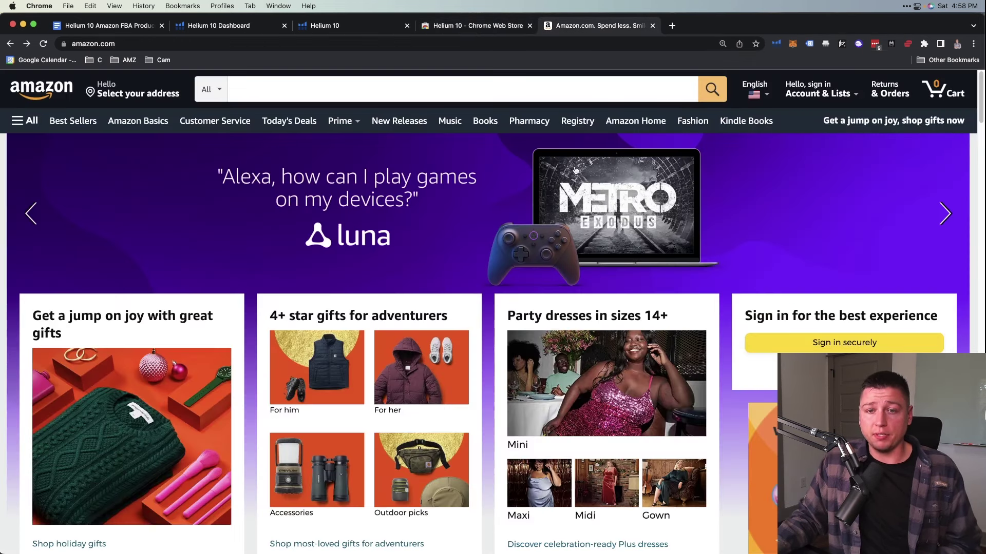
pyautogui.scroll(-2, 431, 284)
pyautogui.scroll(2, 431, 284)
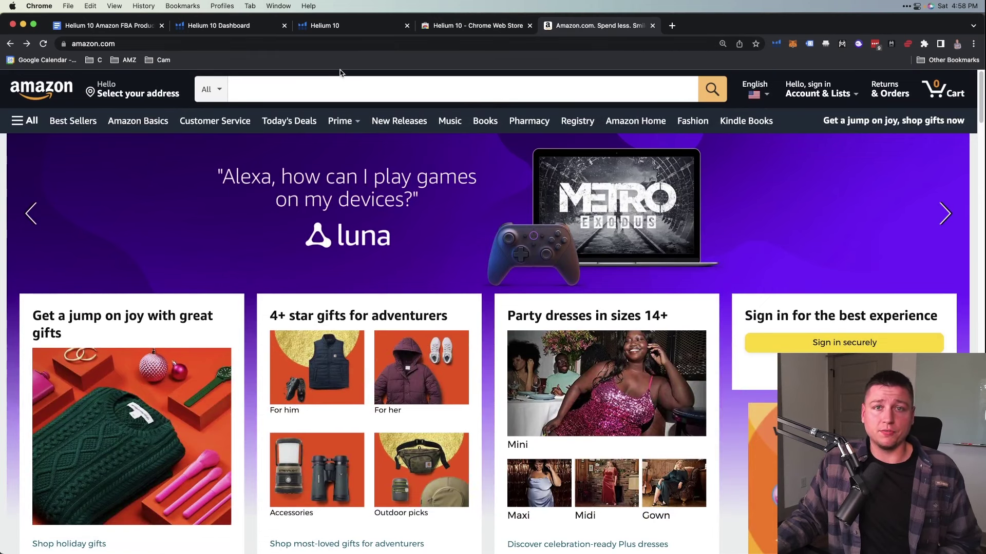
# Return to the Helium 10 dashboard and open the Black Box product research tool
pyautogui.click(222, 27)
pyautogui.scroll(-3, 373, 237)
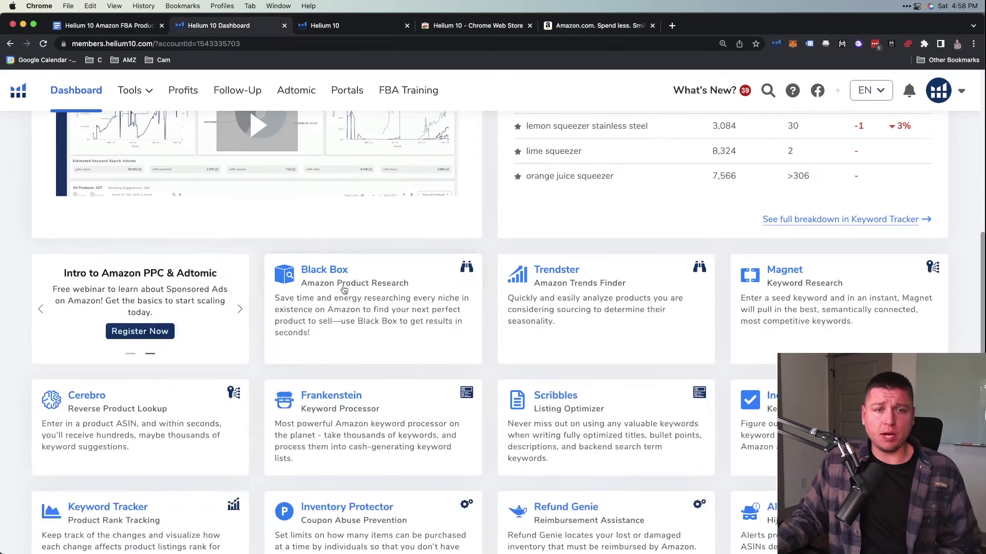
pyautogui.click(326, 272)
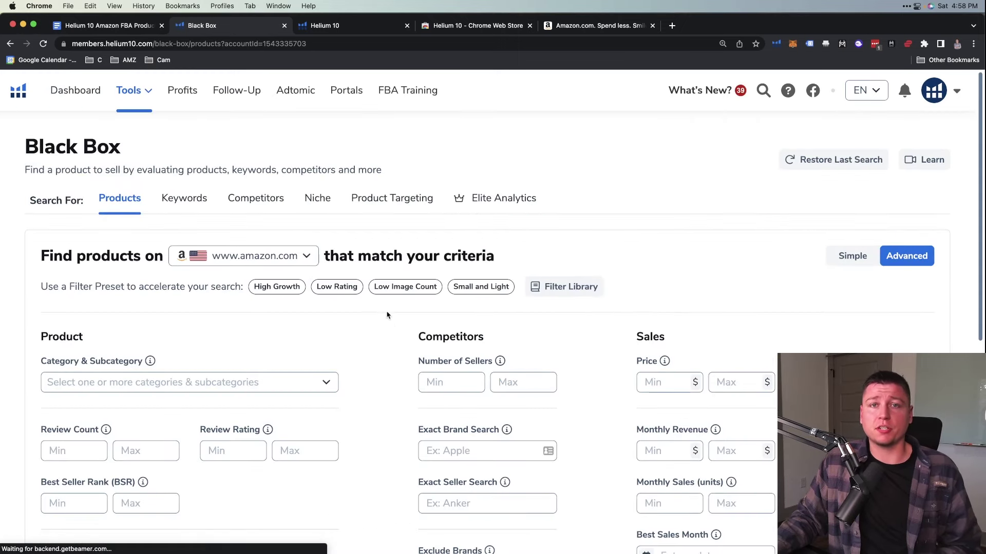
pyautogui.scroll(-3, 386, 307)
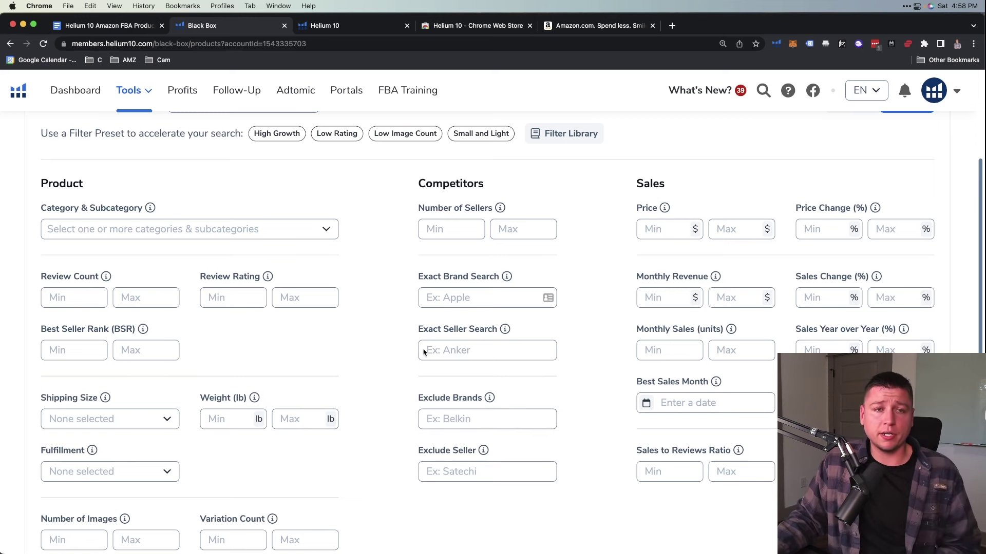
pyautogui.scroll(3, 368, 315)
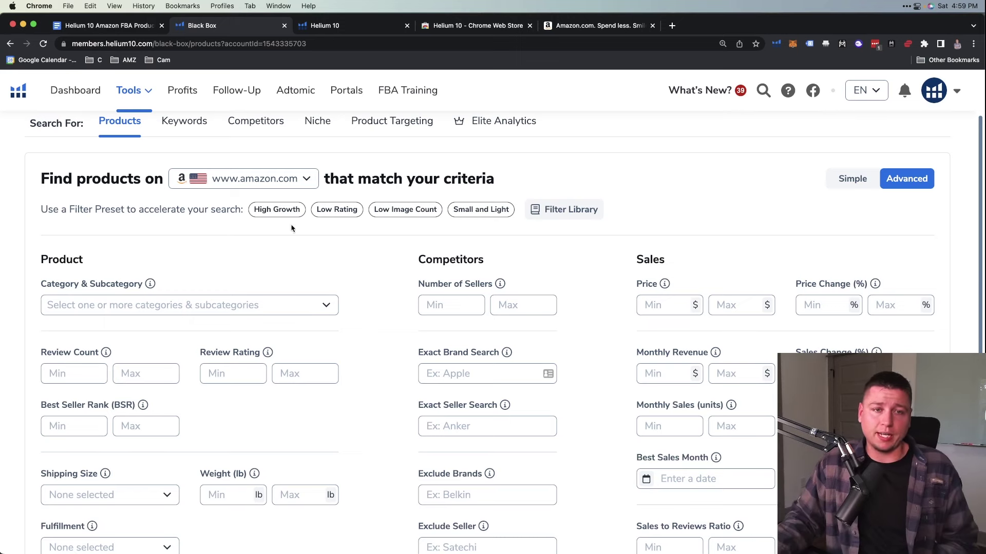
pyautogui.scroll(-3, 132, 231)
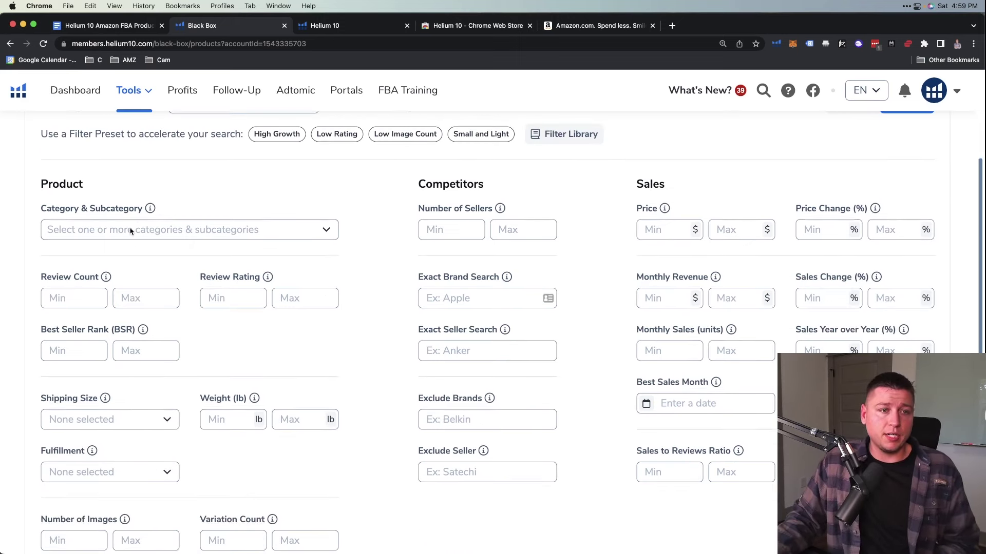
pyautogui.scroll(6, 126, 199)
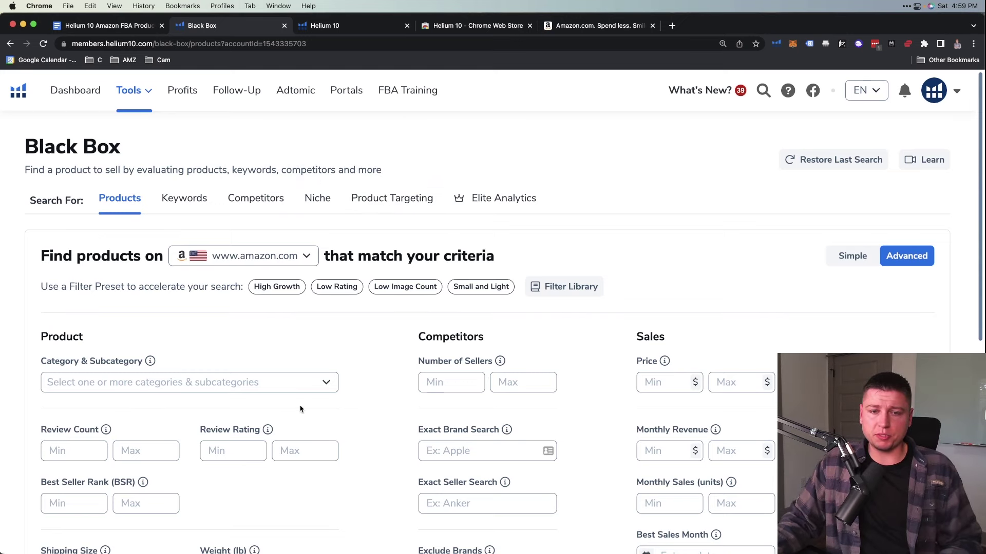
pyautogui.scroll(-1, 306, 318)
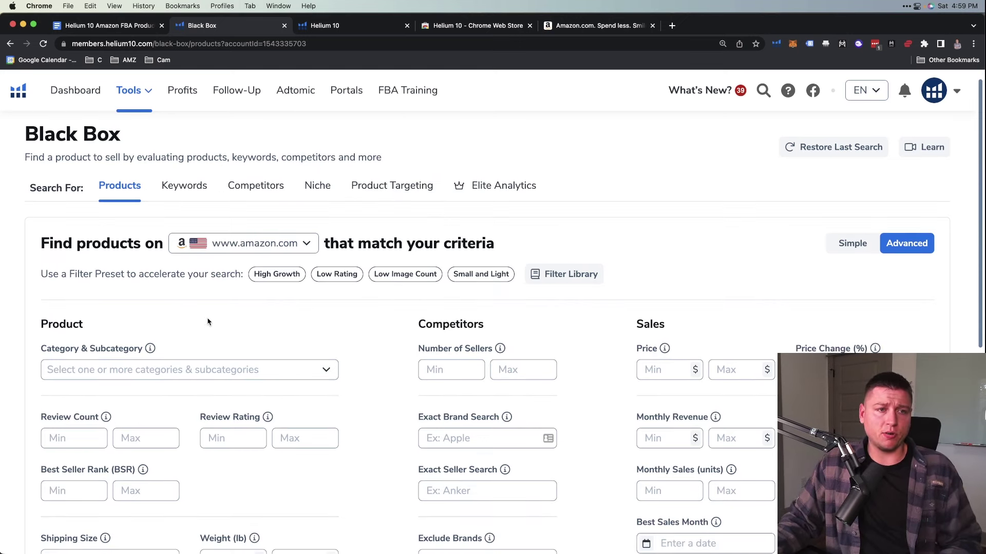
pyautogui.scroll(-1, 142, 229)
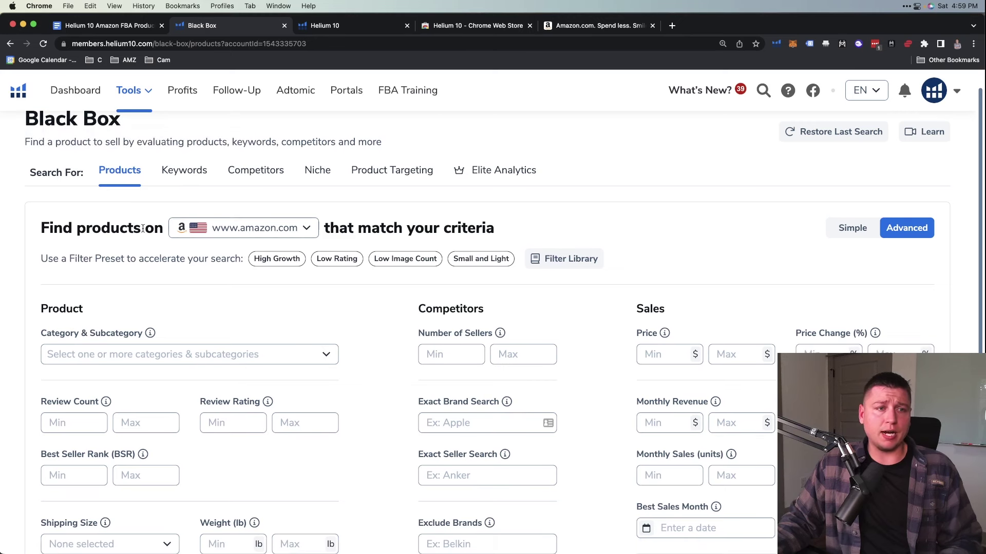
pyautogui.click(244, 231)
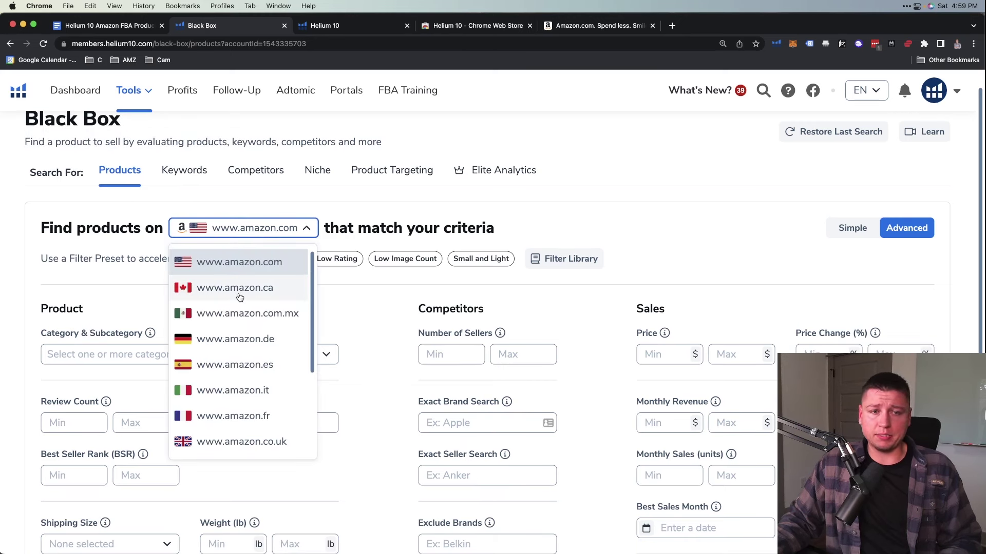
pyautogui.click(217, 263)
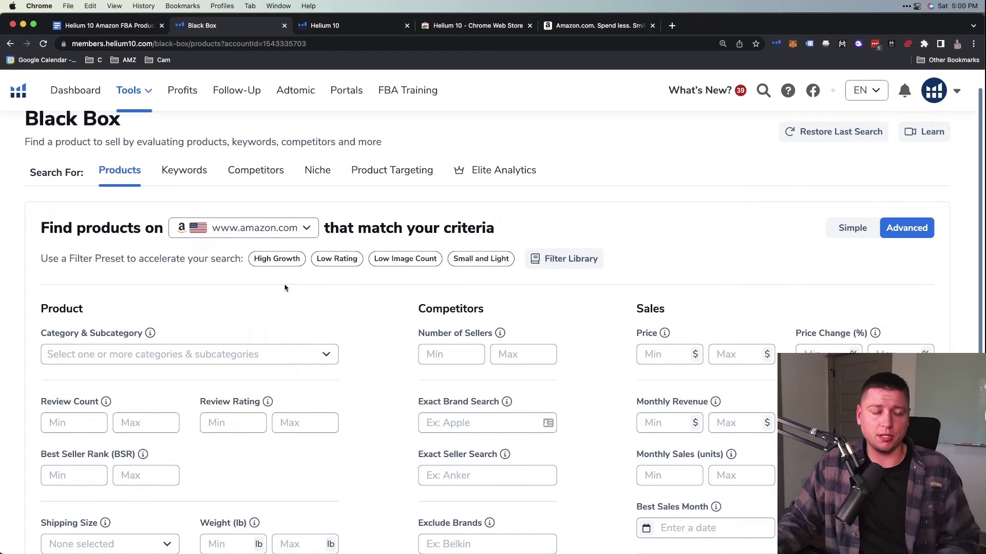
# Add Arts, Crafts & Sewing and Baby Products to the product search's category filter
pyautogui.scroll(-3, 271, 295)
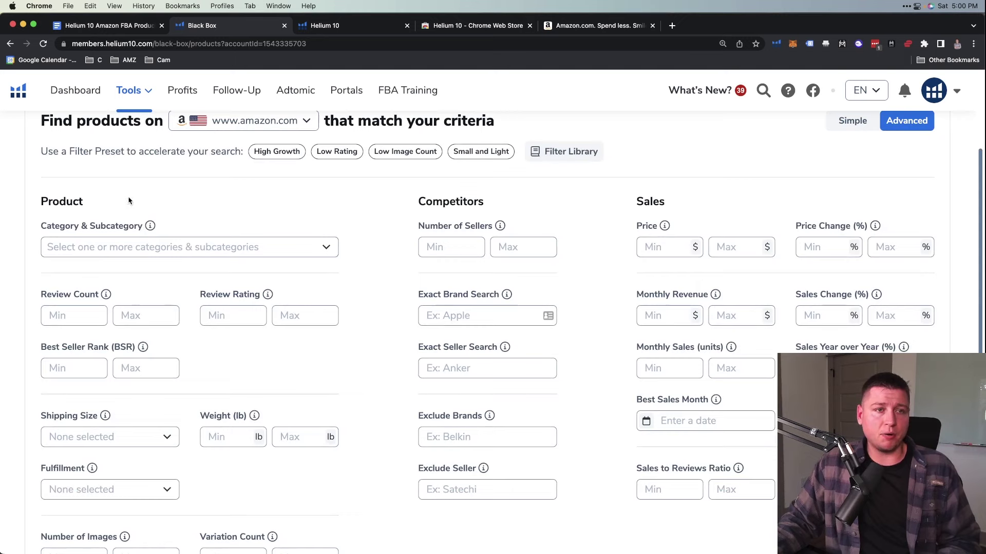
pyautogui.moveTo(69, 151); pyautogui.dragTo(122, 151)
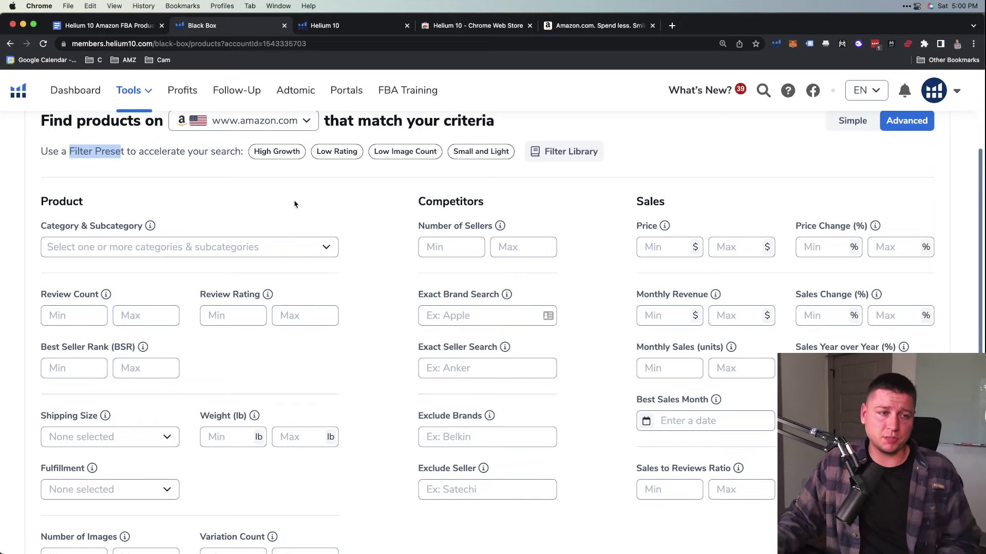
pyautogui.click(97, 247)
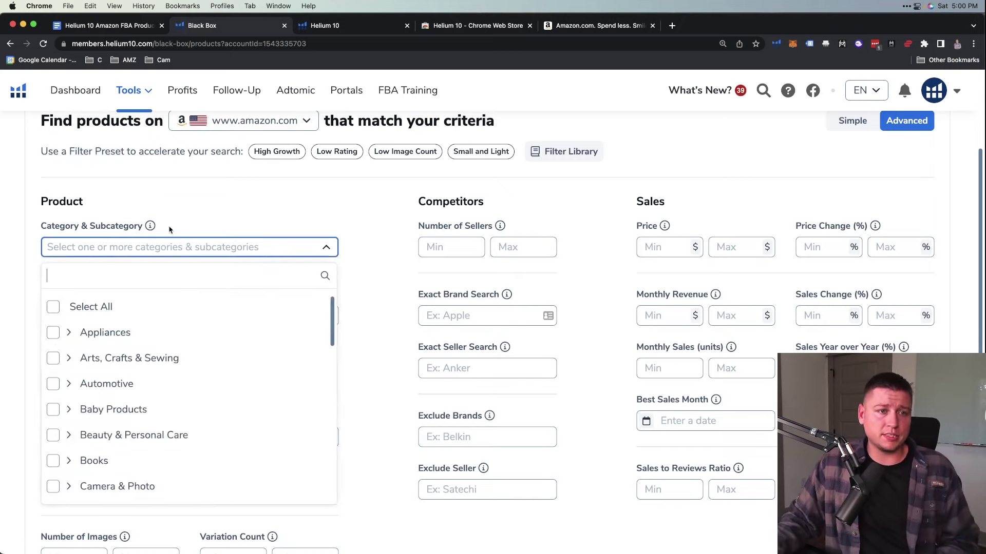
pyautogui.scroll(-2, 111, 290)
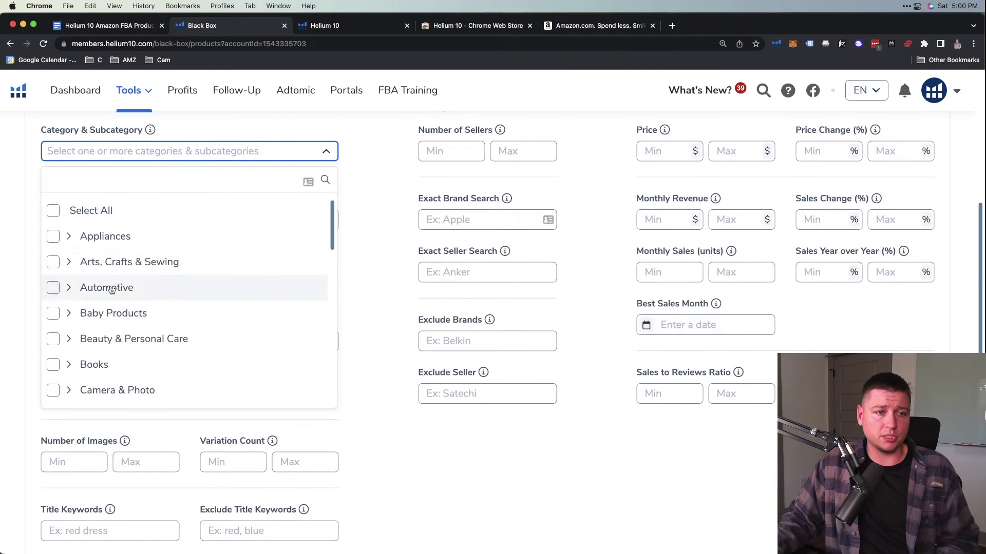
pyautogui.click(53, 263)
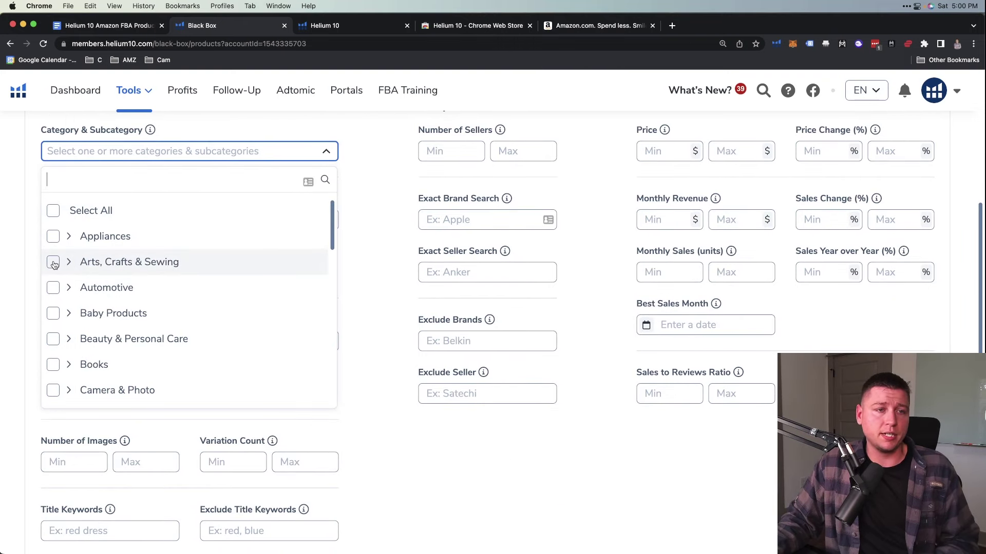
pyautogui.scroll(-1, 57, 295)
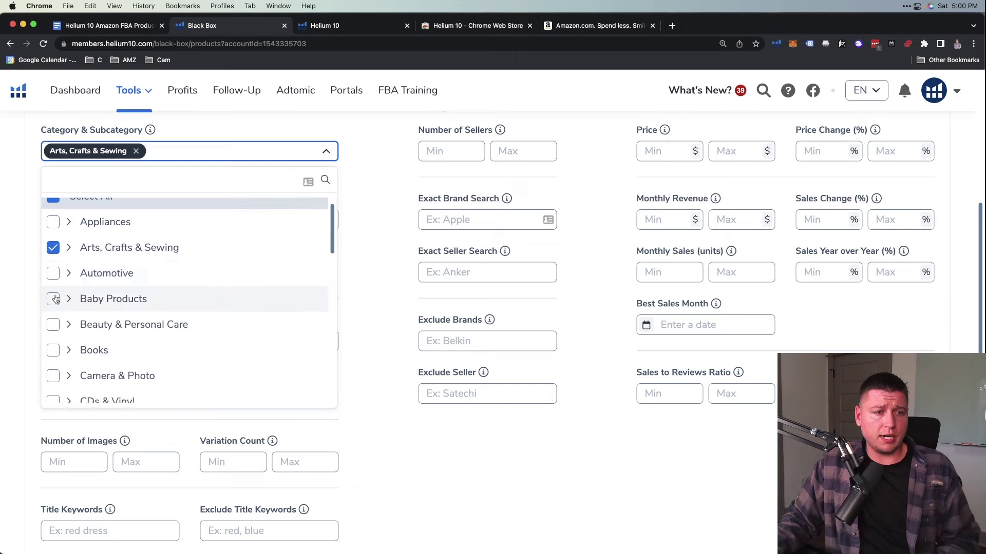
pyautogui.click(53, 291)
pyautogui.scroll(-1, 68, 309)
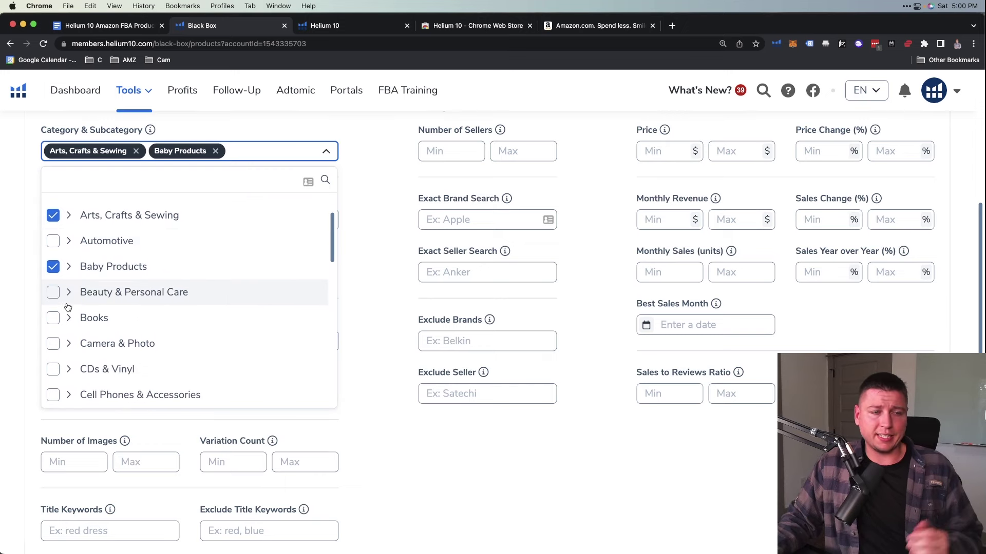
# Add Home & Kitchen, Industrial & Scientific, and Kitchen & Dining to the category filter
pyautogui.scroll(-1, 70, 311)
pyautogui.scroll(-6, 71, 313)
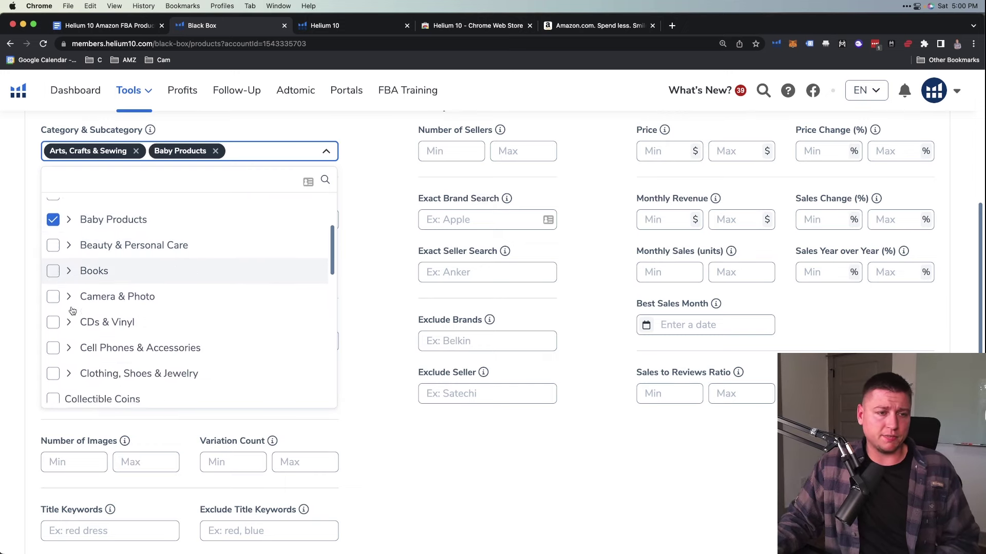
pyautogui.scroll(-5, 70, 310)
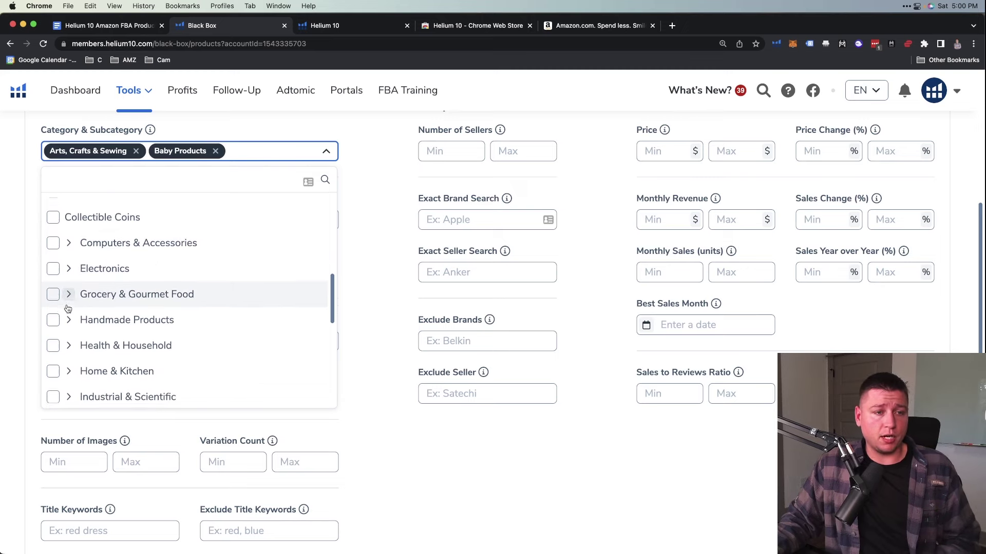
pyautogui.click(53, 283)
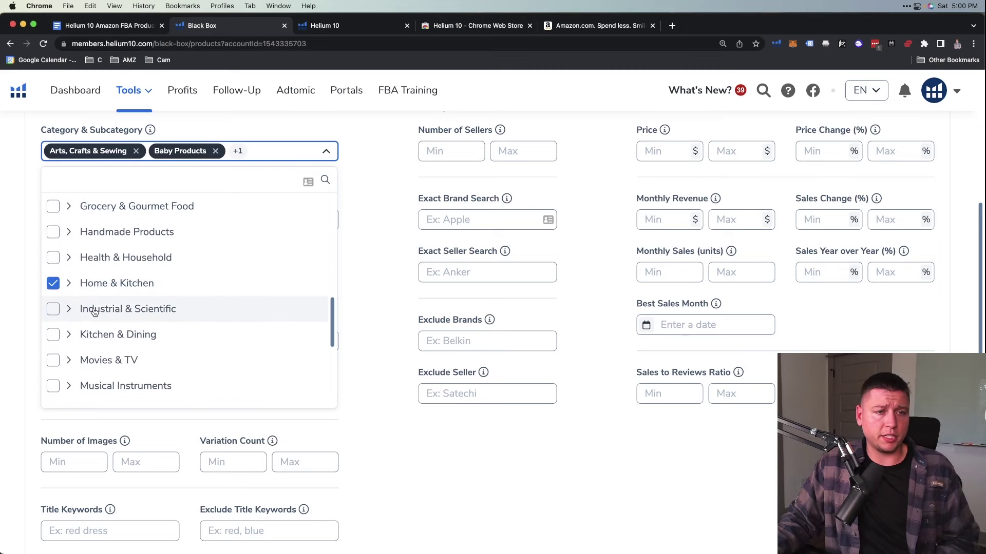
pyautogui.scroll(-1, 52, 288)
pyautogui.click(51, 288)
pyautogui.scroll(-1, 60, 294)
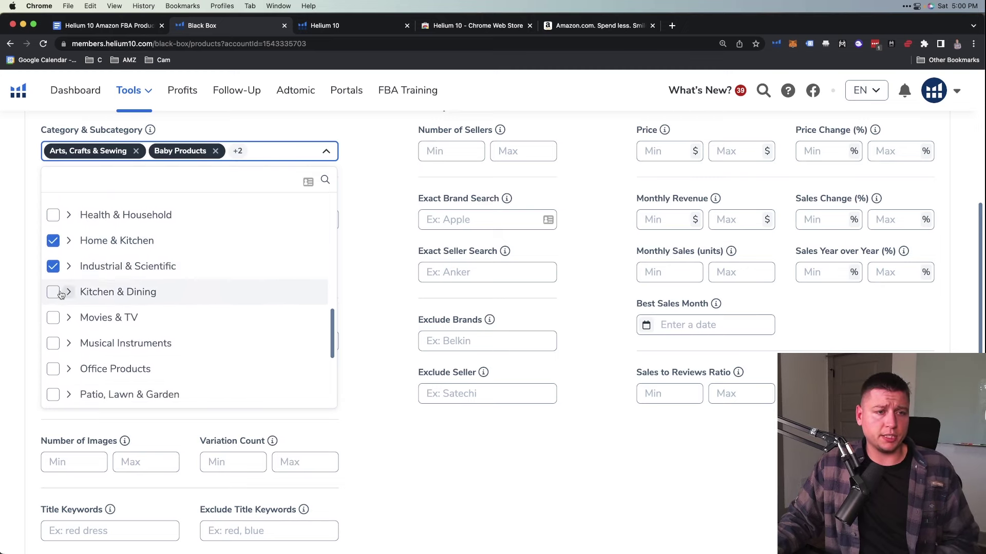
pyautogui.click(53, 292)
# Add Office Products, Patio, Lawn & Garden, Pet Supplies, and Tools & Home Improvement to the category filter
pyautogui.scroll(-3, 57, 296)
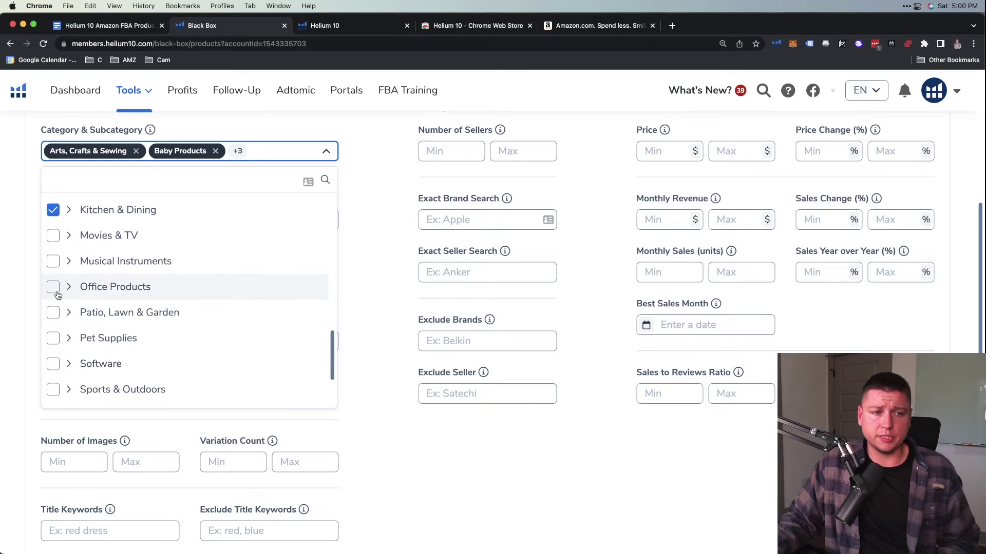
pyautogui.click(54, 289)
pyautogui.click(53, 313)
pyautogui.scroll(-1, 61, 333)
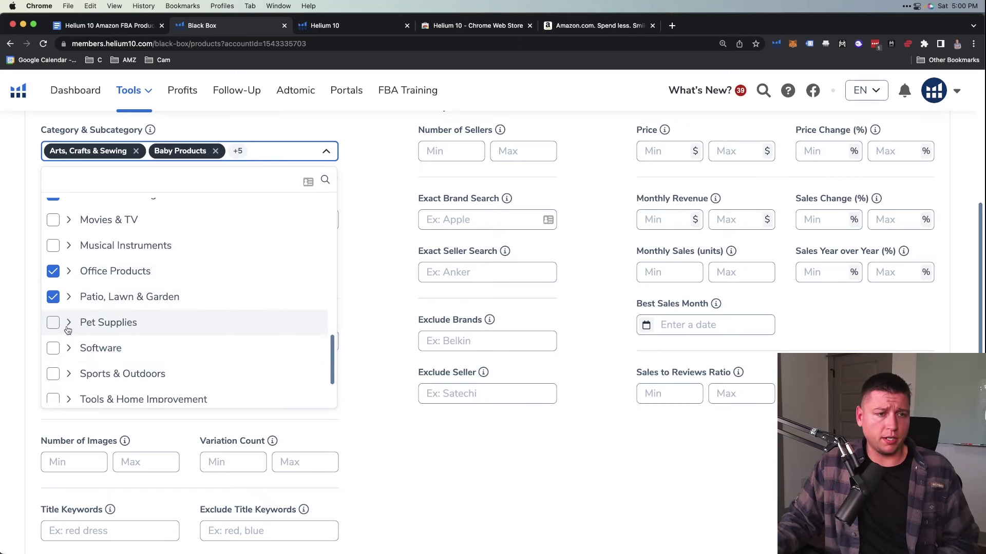
pyautogui.click(53, 322)
pyautogui.scroll(-1, 64, 359)
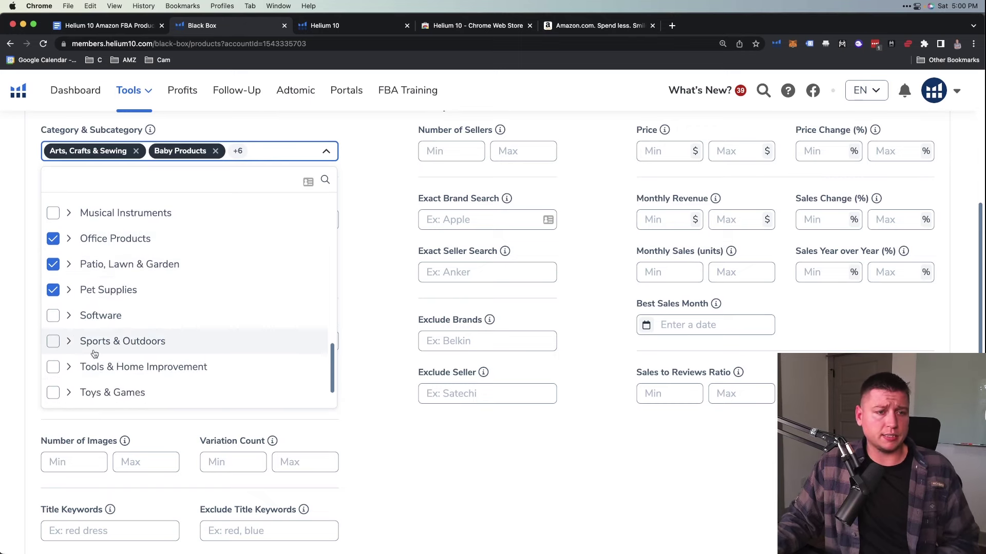
pyautogui.click(53, 369)
# Review the selected and unselected entries throughout the category list, then close the list
pyautogui.scroll(-1, 57, 367)
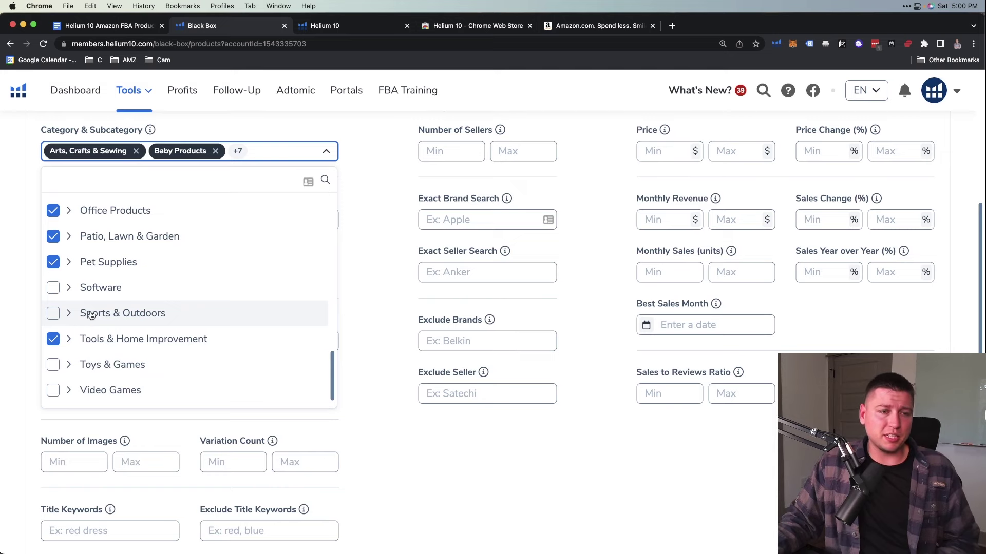
pyautogui.scroll(1, 91, 315)
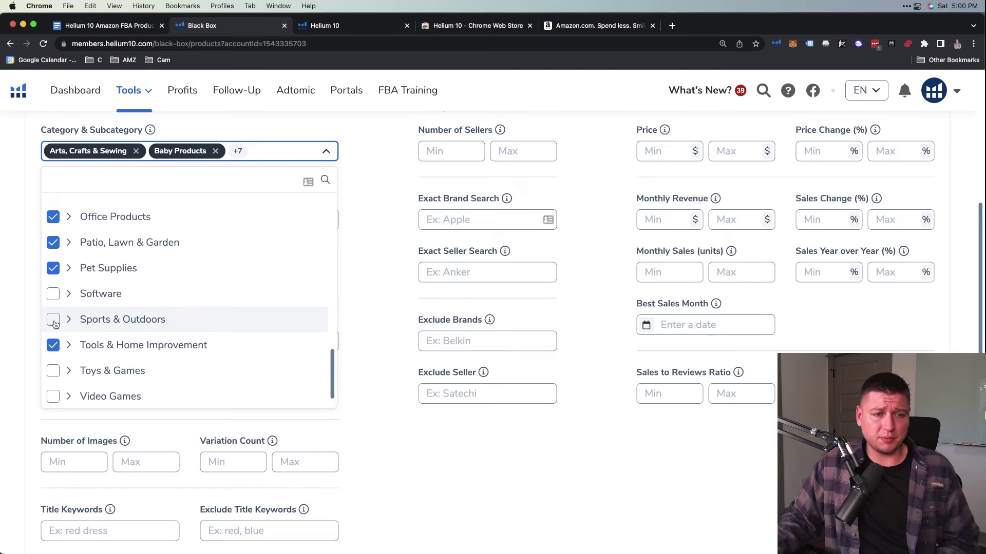
pyautogui.scroll(5, 90, 303)
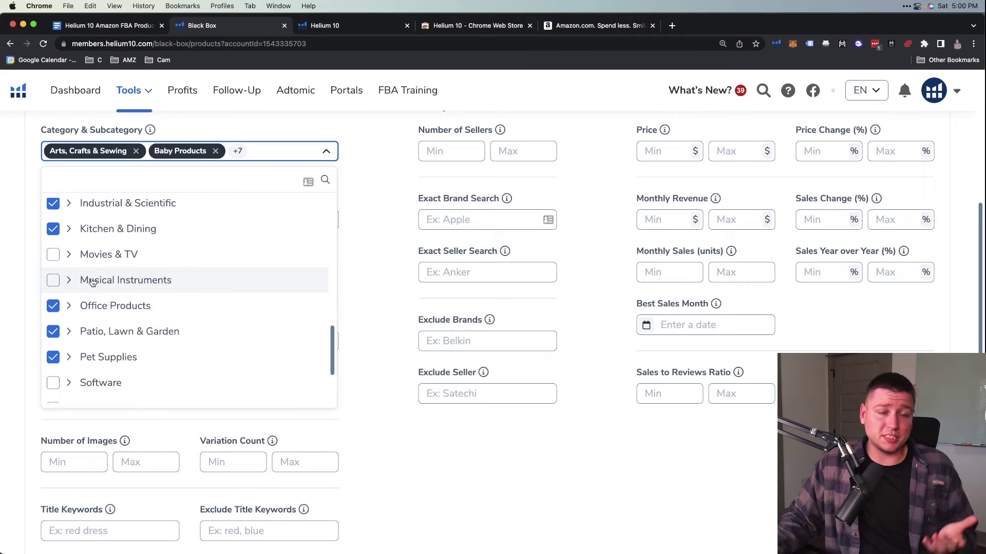
pyautogui.scroll(10, 92, 283)
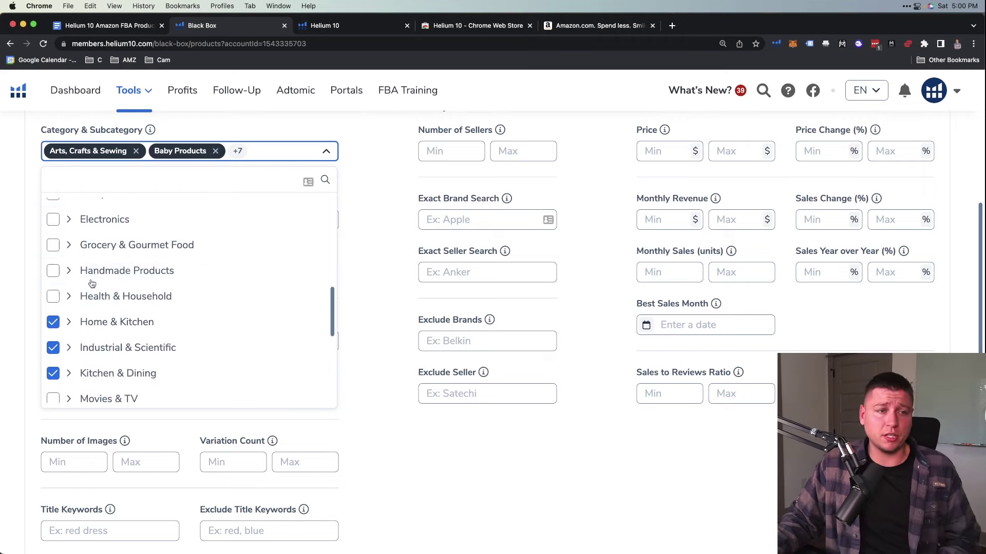
pyautogui.scroll(8, 97, 281)
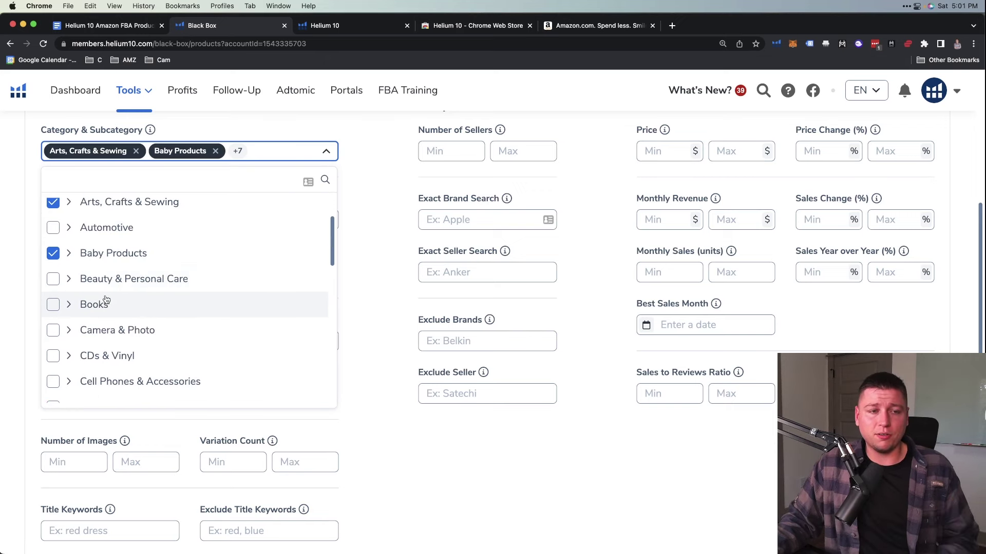
pyautogui.scroll(-3, 106, 294)
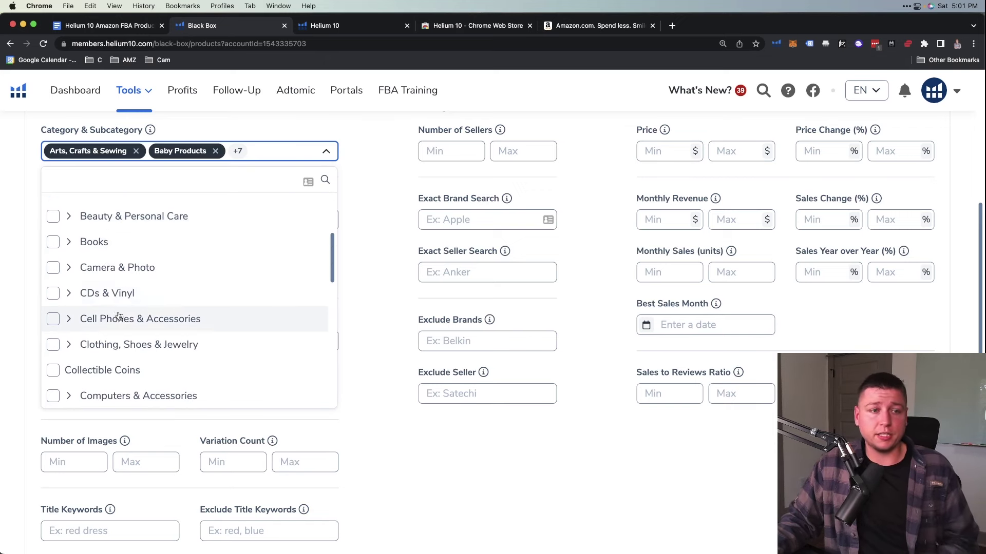
pyautogui.scroll(-4, 119, 316)
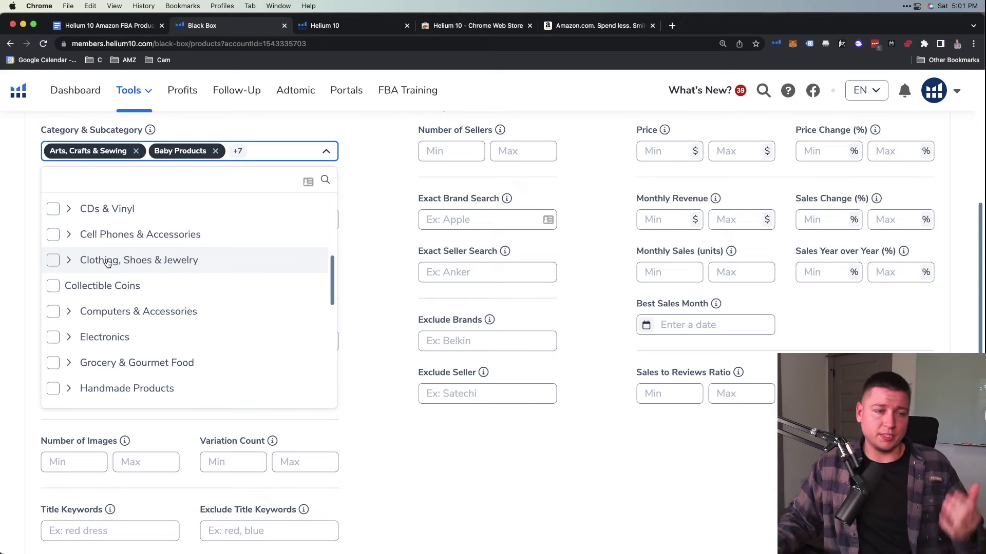
pyautogui.scroll(-3, 146, 304)
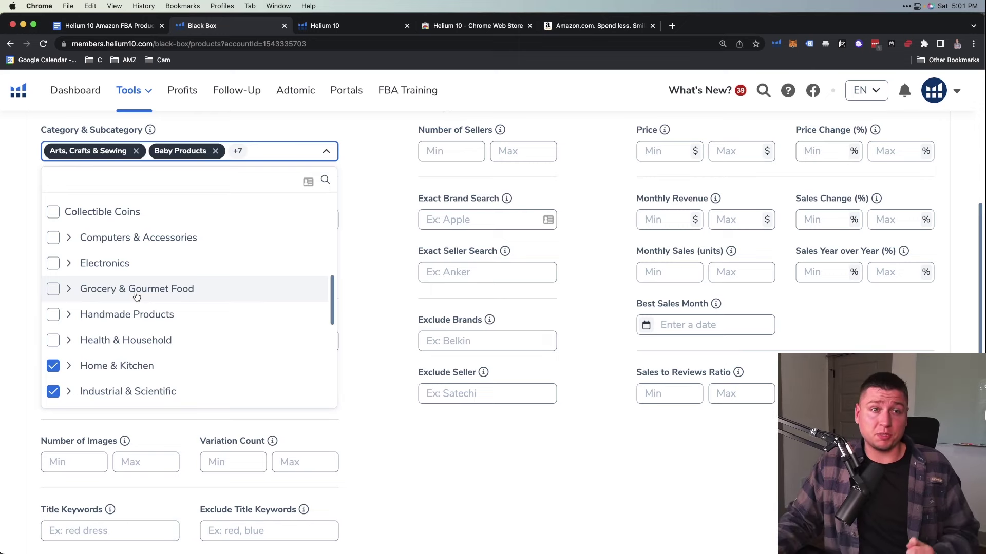
pyautogui.click(356, 147)
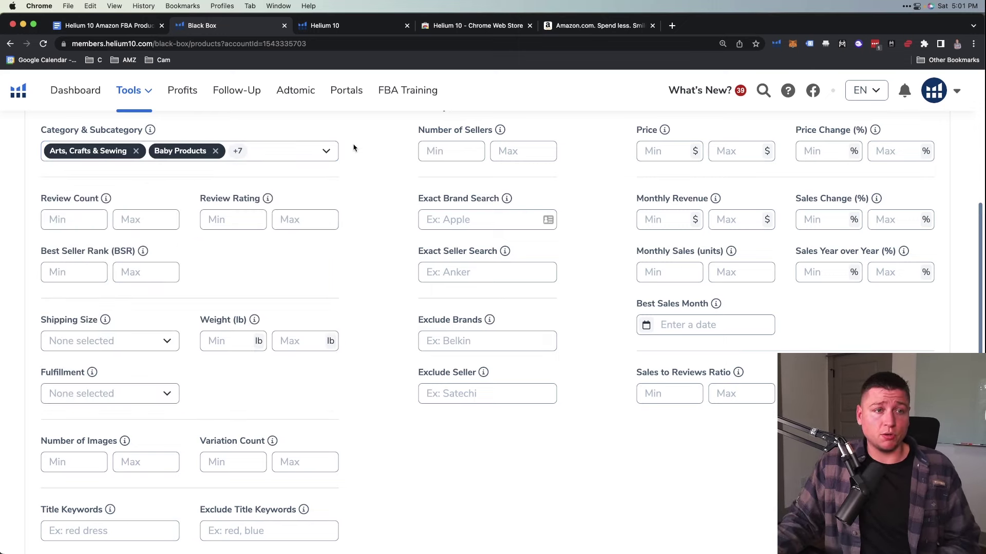
# Set the price filter to a minimum of 12.98 and a maximum of 55 dollars
pyautogui.scroll(5, 353, 148)
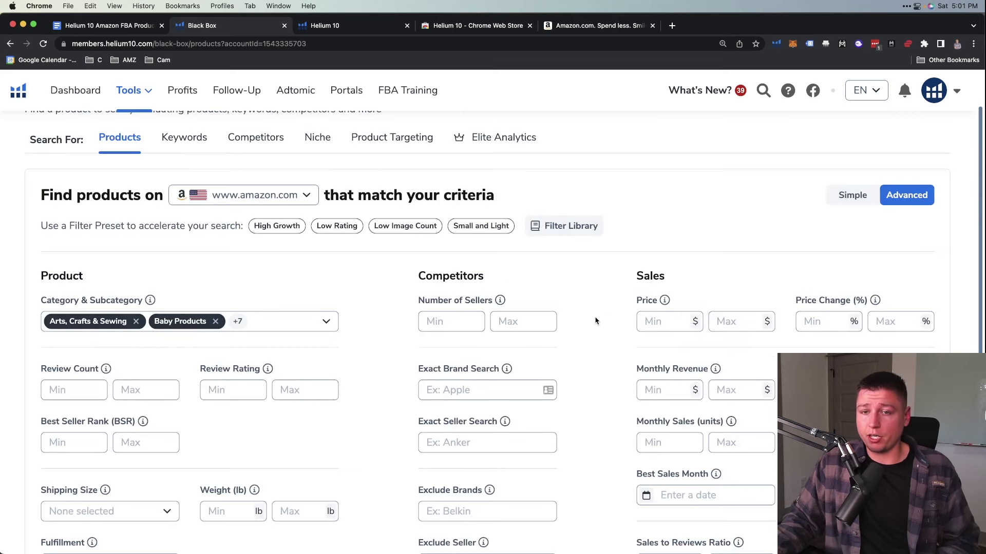
pyautogui.scroll(-1, 706, 314)
pyautogui.write('13')
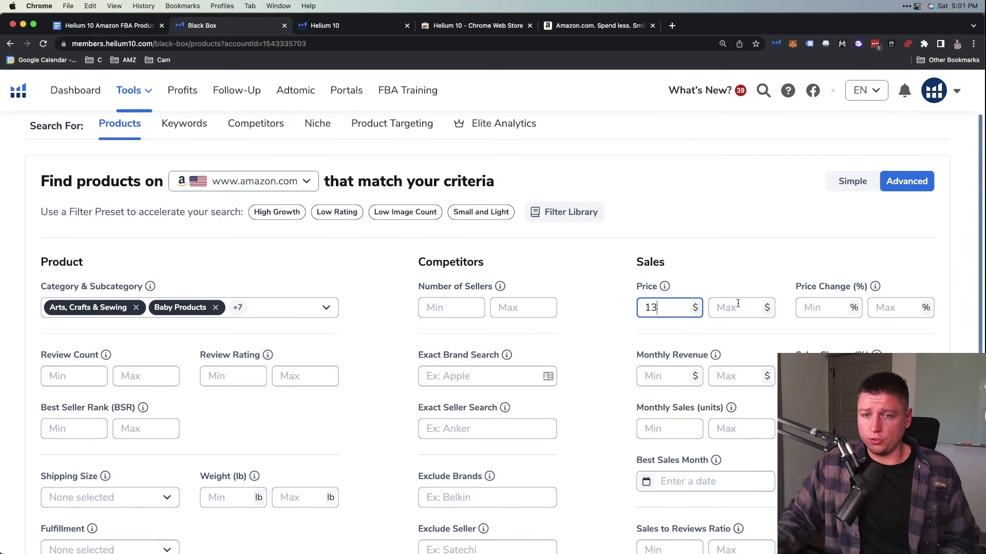
pyautogui.click(737, 307)
pyautogui.write('55')
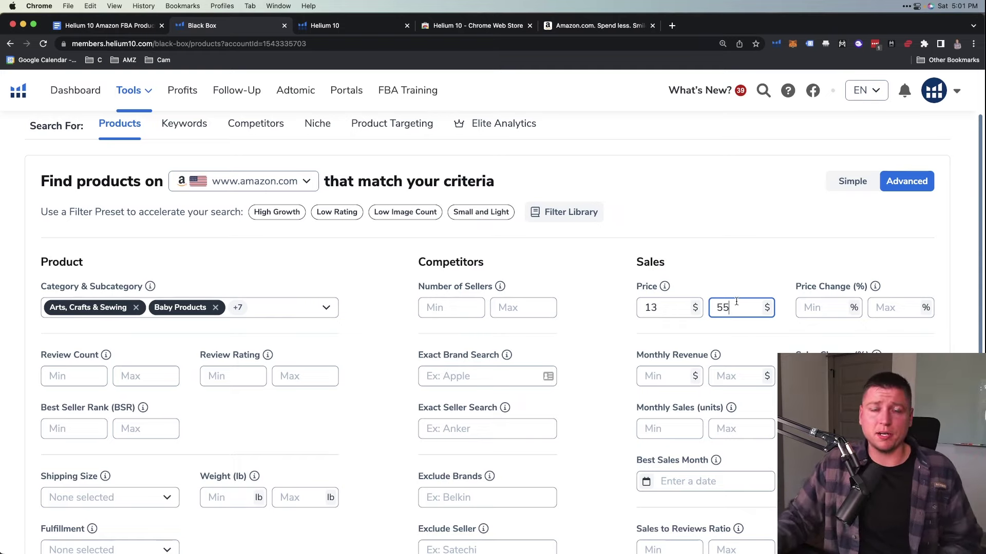
pyautogui.click(668, 312)
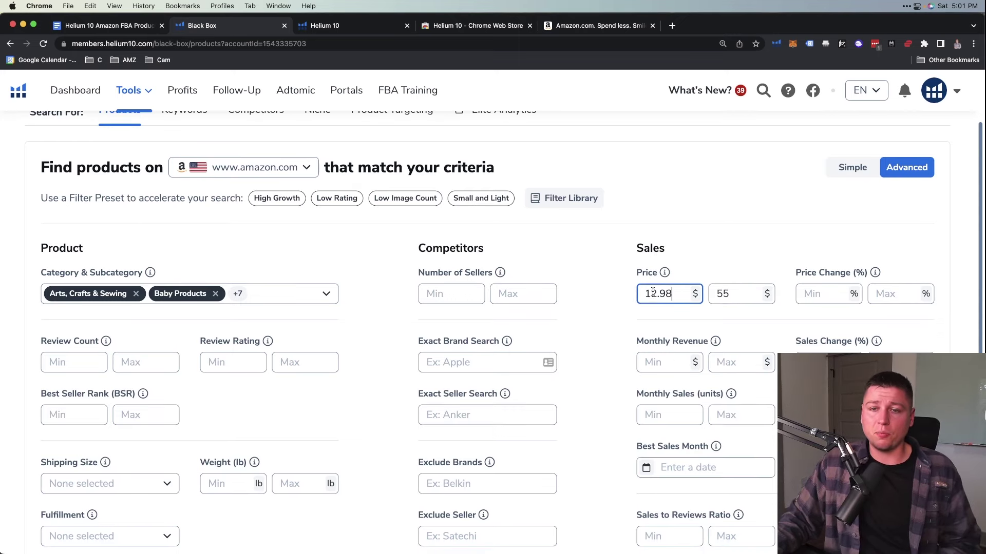
pyautogui.doubleClick(655, 293)
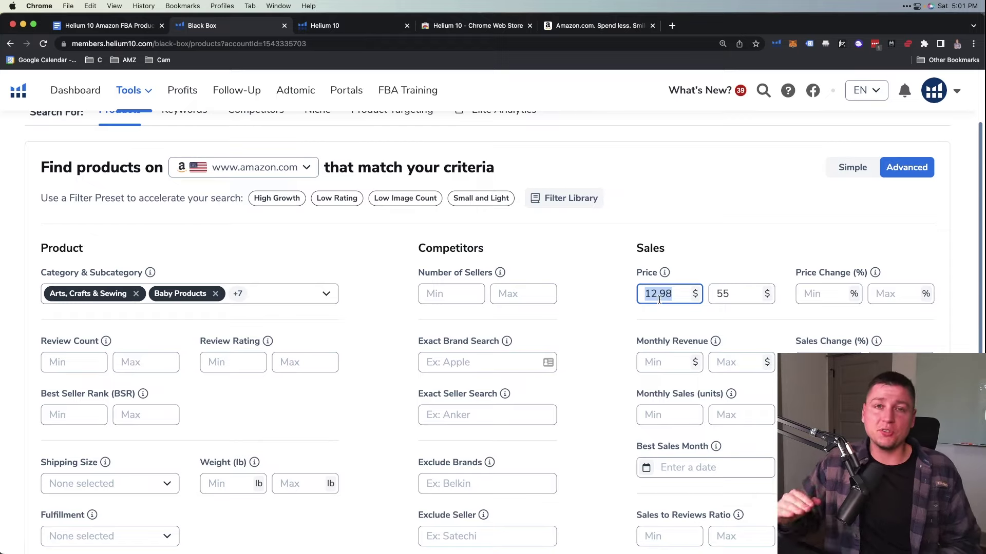
# Set the review count filter to a minimum of 15 and a maximum of 450
pyautogui.scroll(-2, 675, 322)
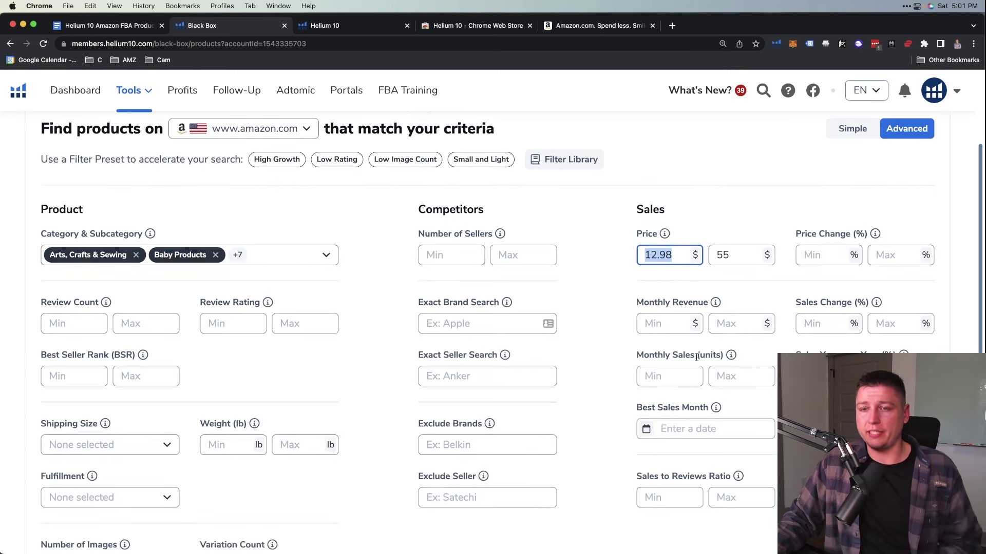
pyautogui.scroll(-6, 660, 286)
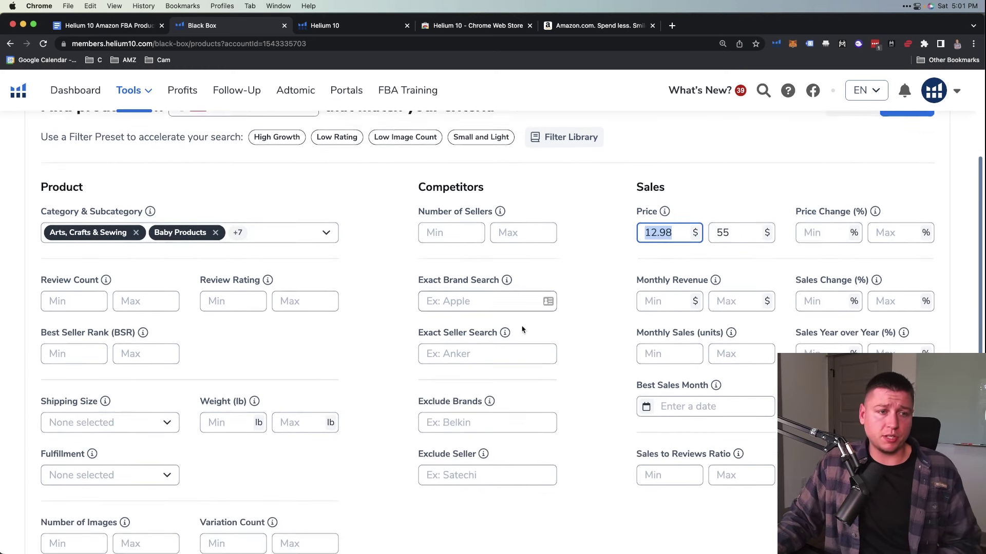
pyautogui.click(75, 201)
pyautogui.write('3')
pyautogui.scroll(2, 75, 201)
pyautogui.scroll(2, 75, 200)
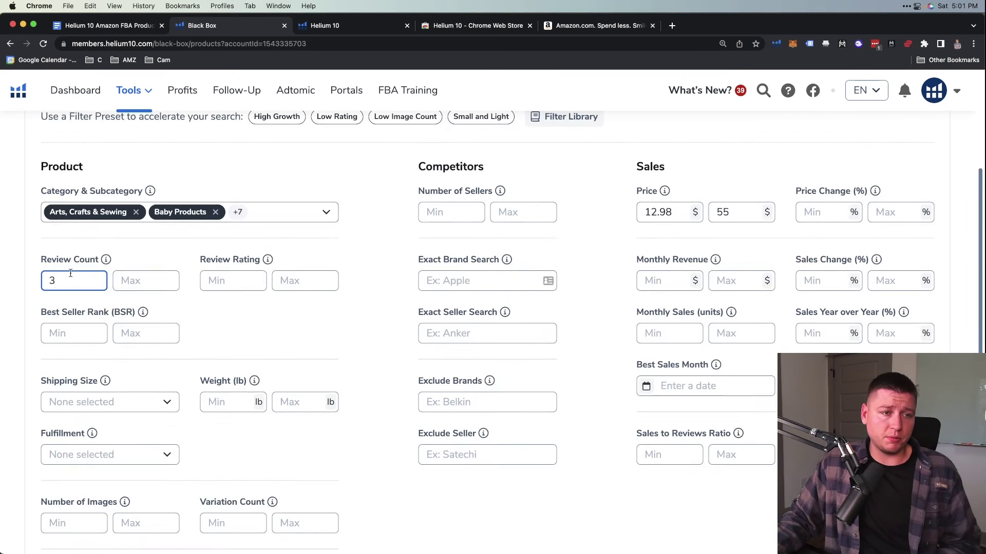
pyautogui.press('BackSpace')
pyautogui.write('15')
pyautogui.click(164, 277)
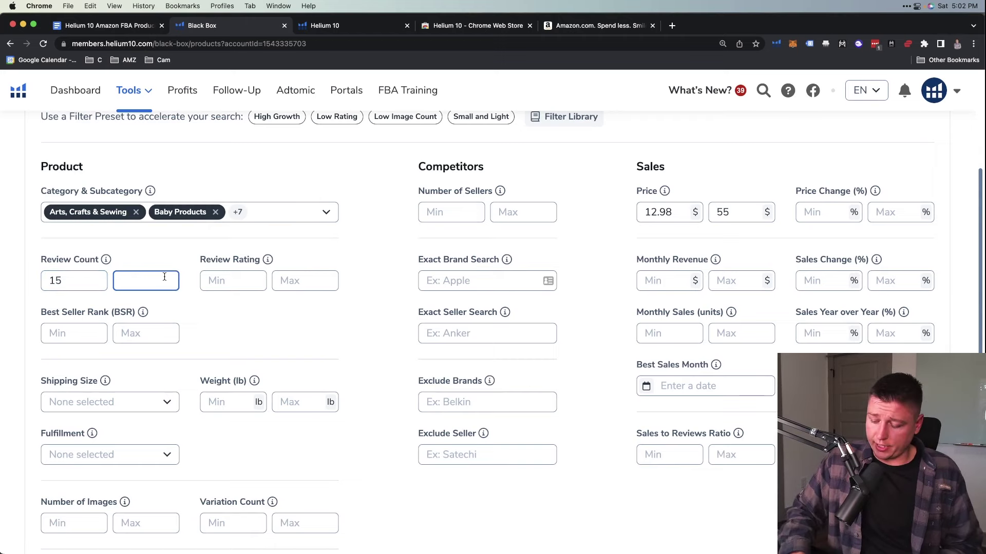
pyautogui.write('450')
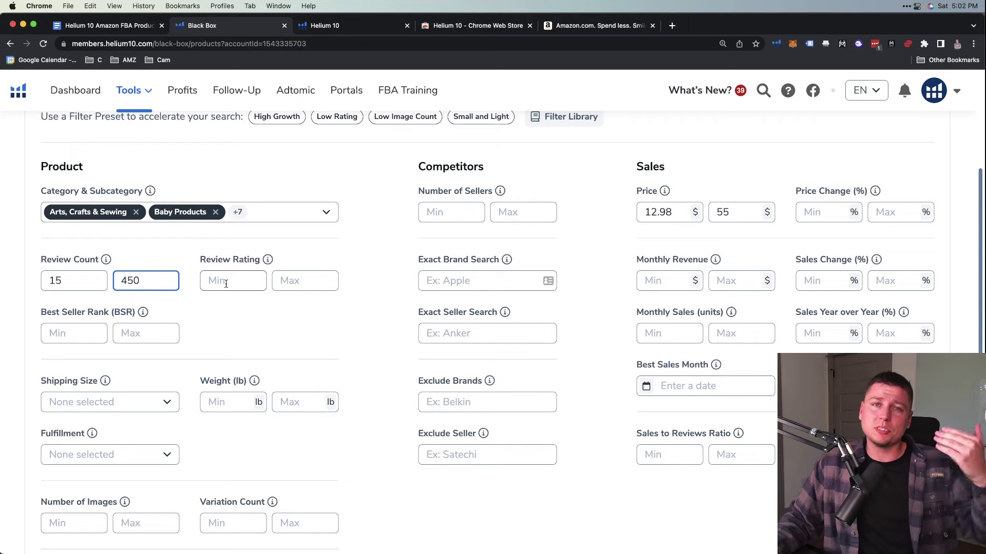
# Set the review rating filter to a minimum of 0 and a maximum of 4.2
pyautogui.click(248, 275)
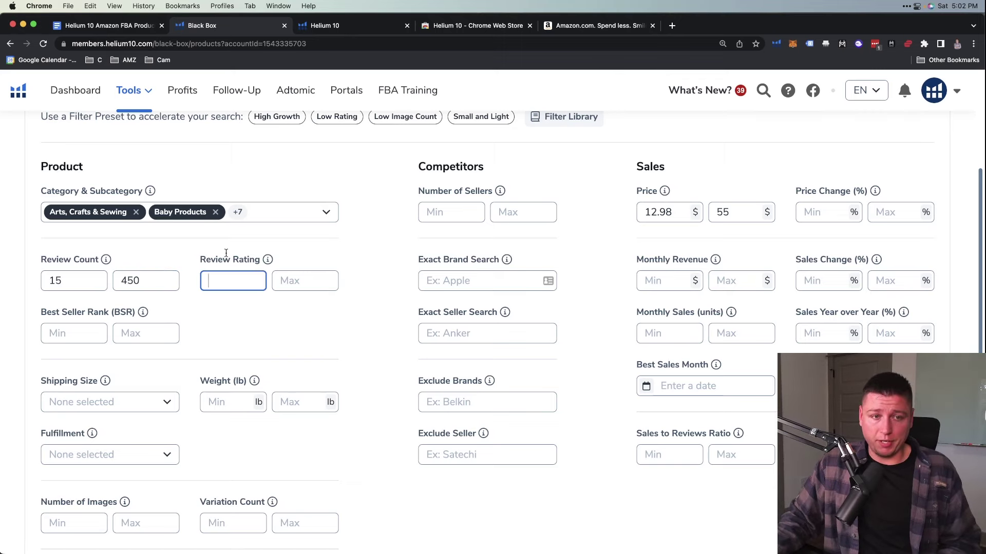
pyautogui.write('0')
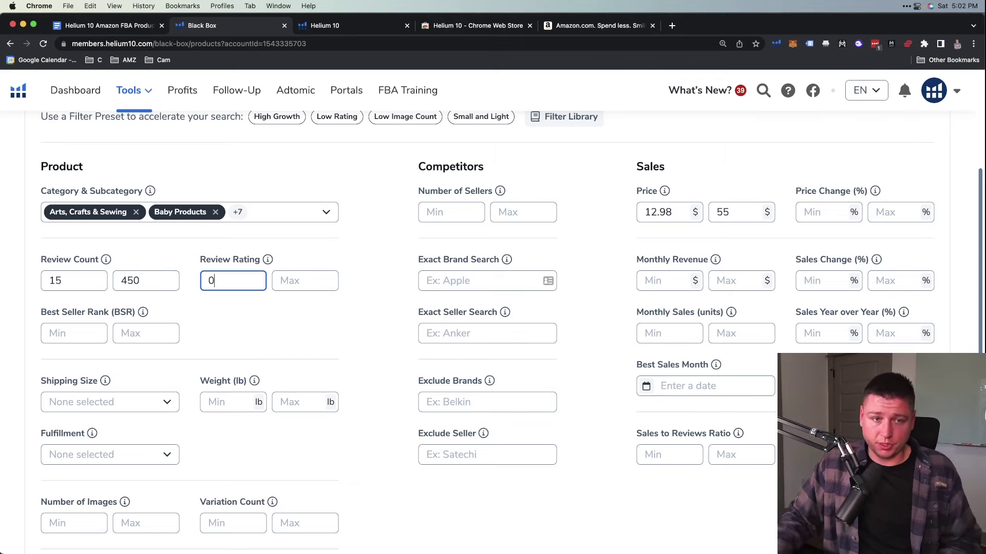
pyautogui.click(287, 280)
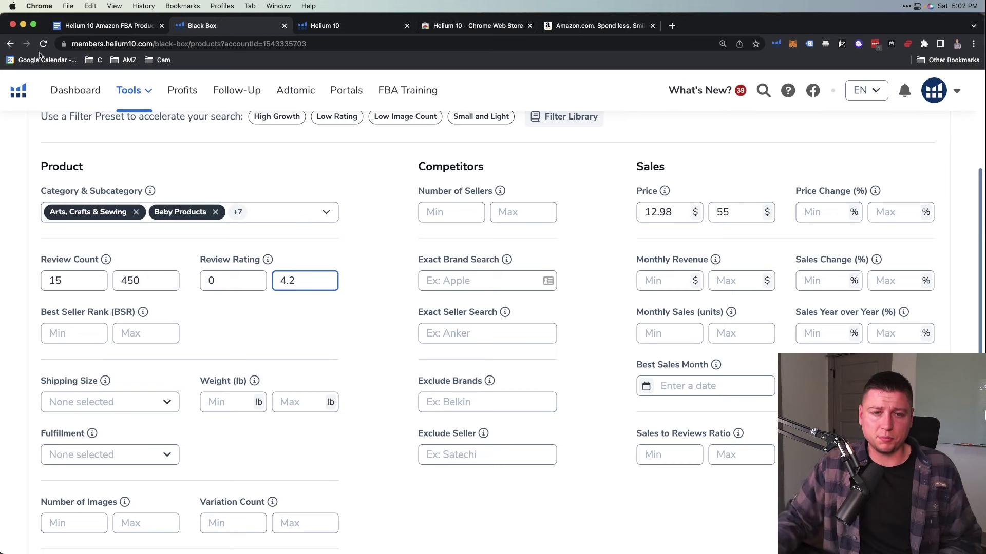
# Set the monthly revenue filter to a minimum of 4000 and a maximum of 16000 dollars
pyautogui.scroll(-1, 484, 324)
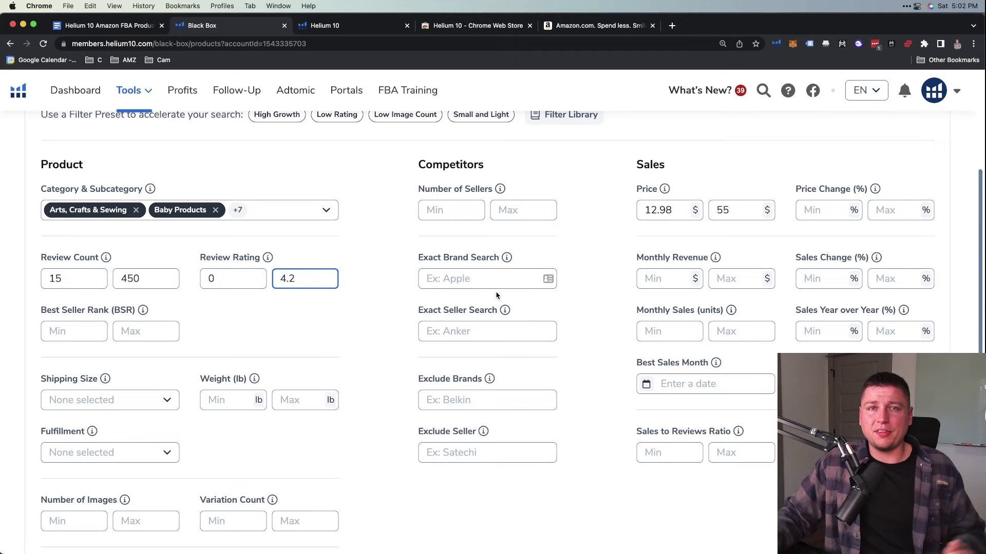
pyautogui.click(665, 280)
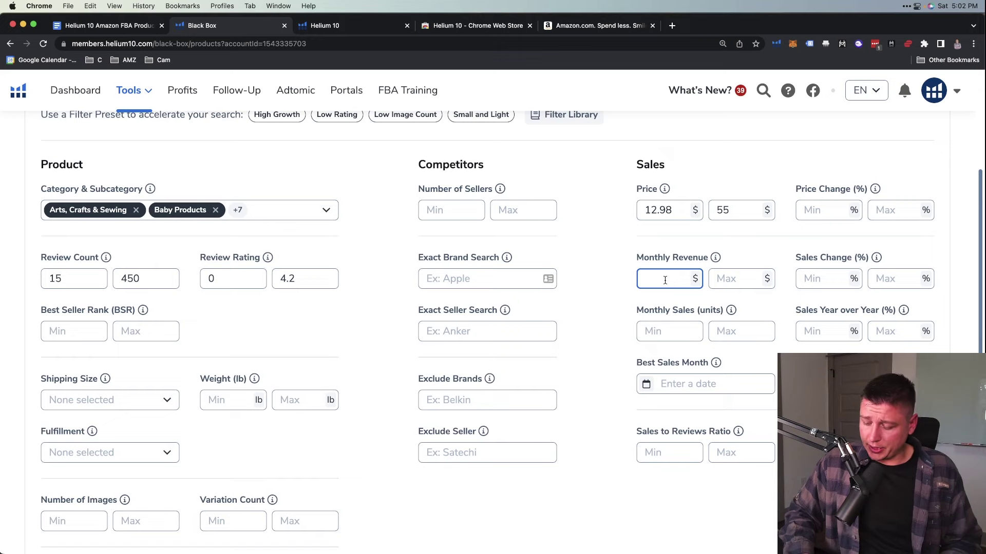
pyautogui.press('Tab')
pyautogui.write('160')
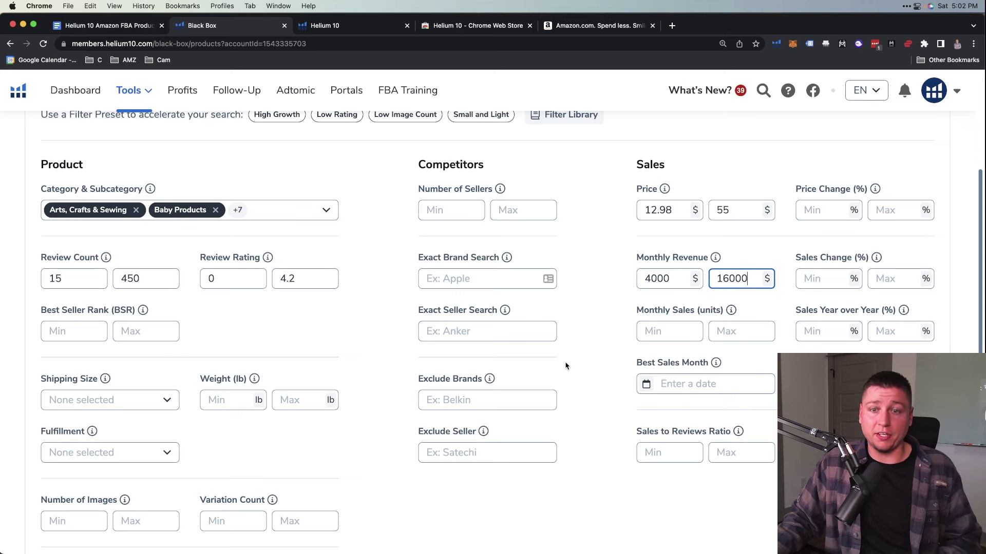
pyautogui.scroll(-4, 295, 334)
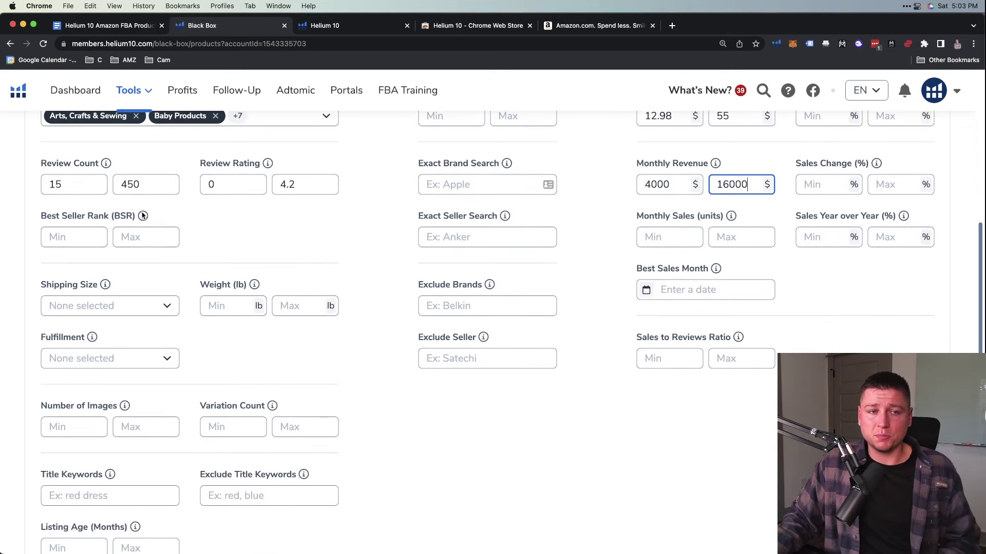
pyautogui.moveTo(144, 217)
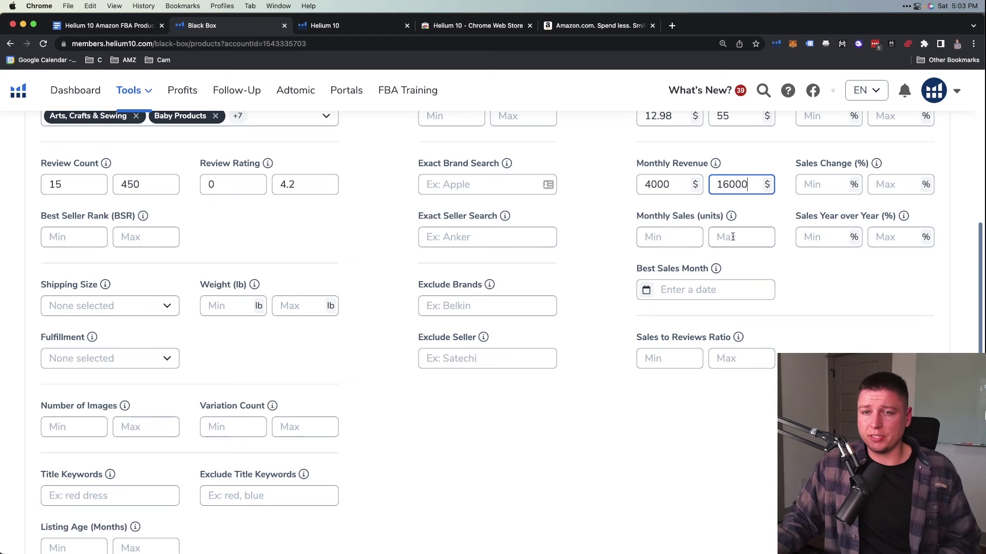
pyautogui.scroll(2, 721, 238)
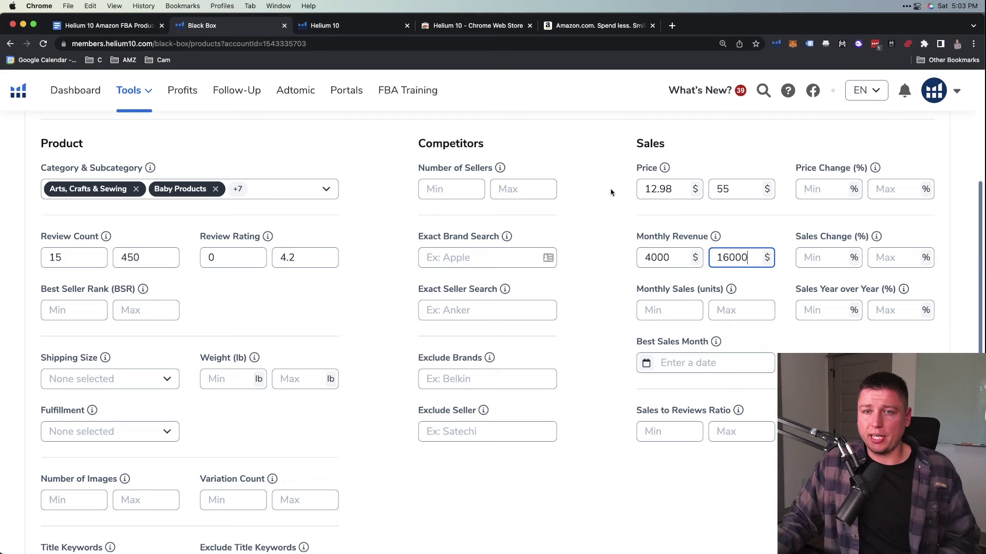
# Set the shipping size filter to Small Standard-Size, Large Standard-Size and Small Oversize
pyautogui.scroll(-1, 751, 287)
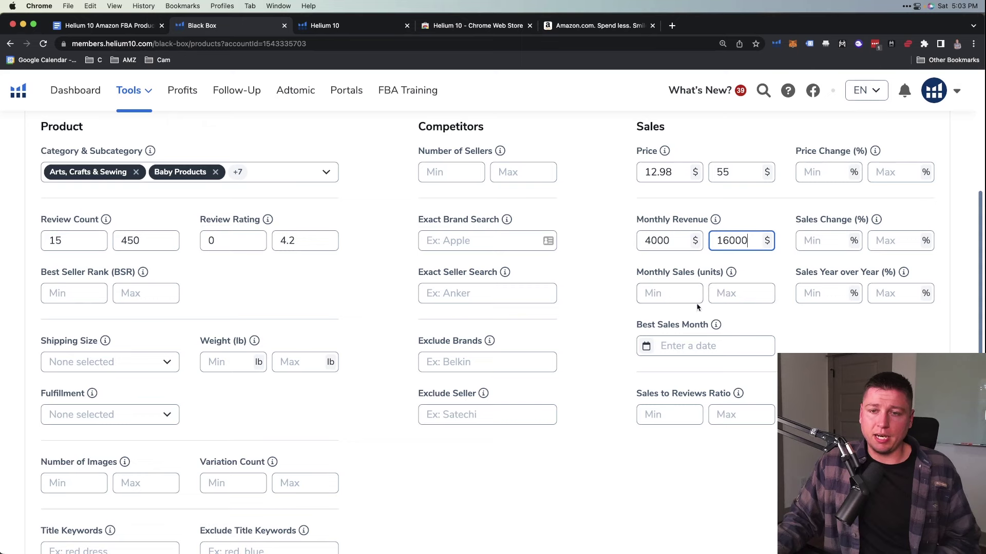
pyautogui.scroll(-3, 605, 285)
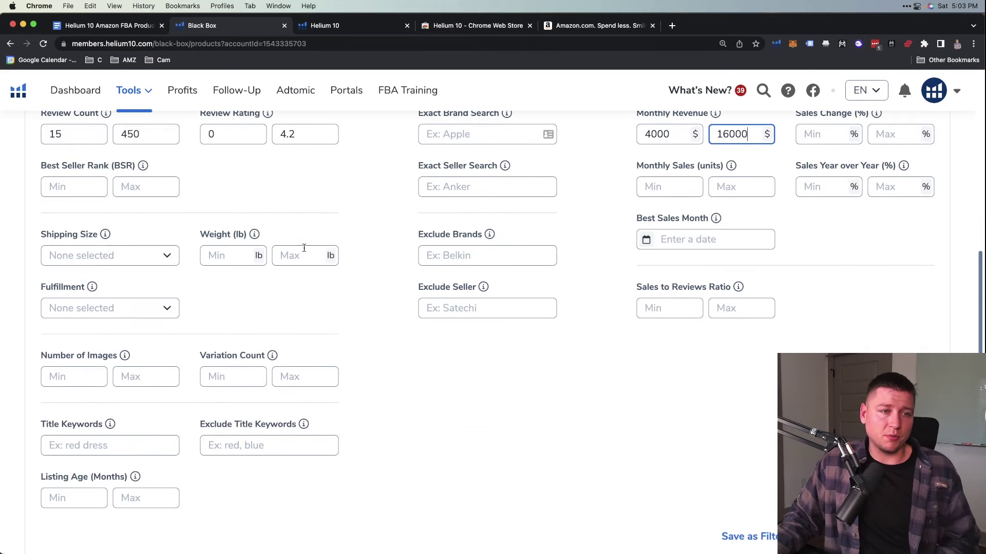
pyautogui.click(157, 262)
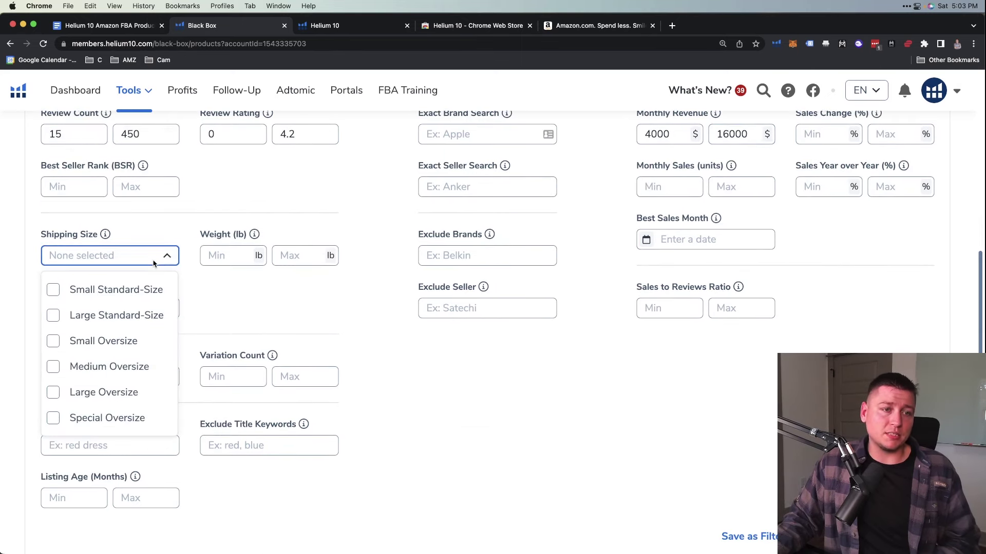
pyautogui.click(139, 291)
pyautogui.click(132, 341)
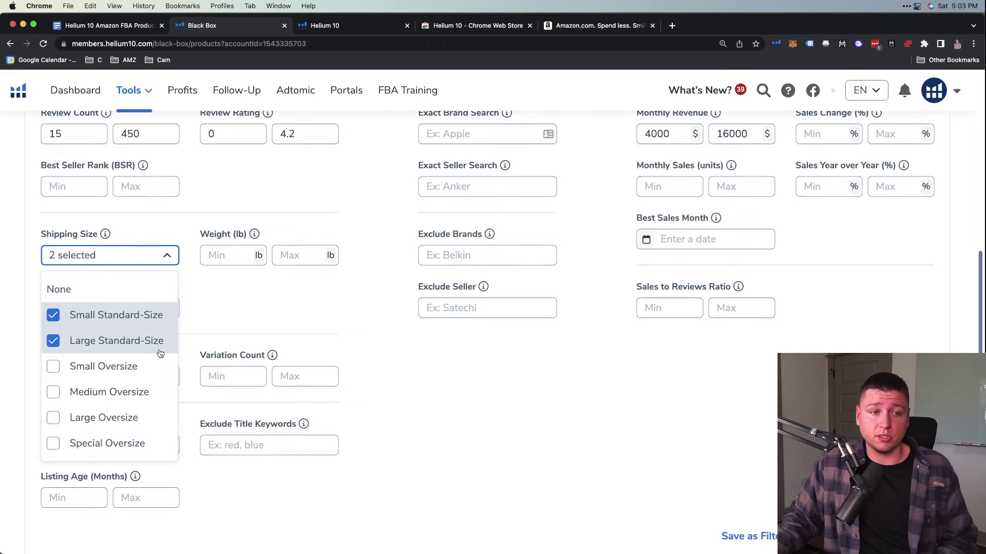
pyautogui.scroll(-1, 149, 353)
pyautogui.click(117, 339)
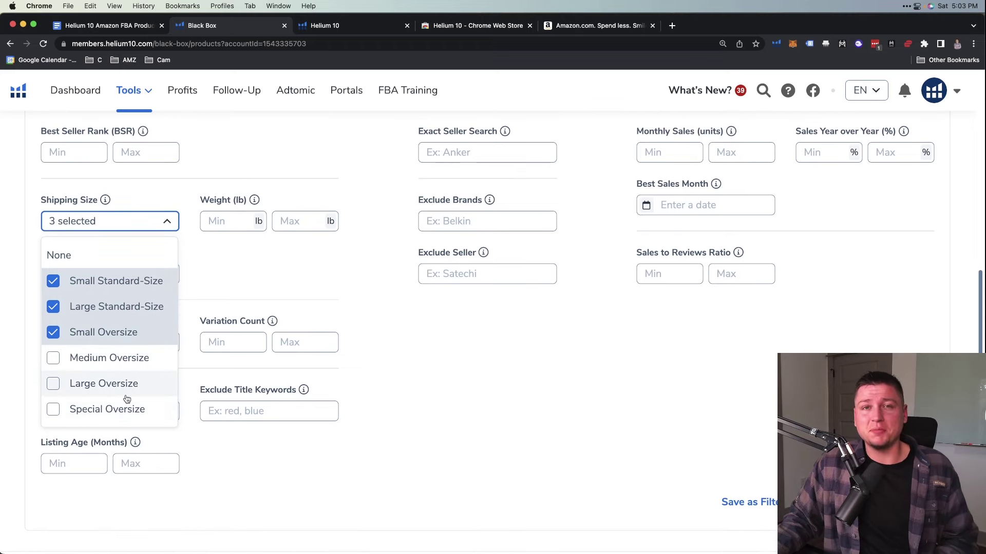
pyautogui.click(254, 285)
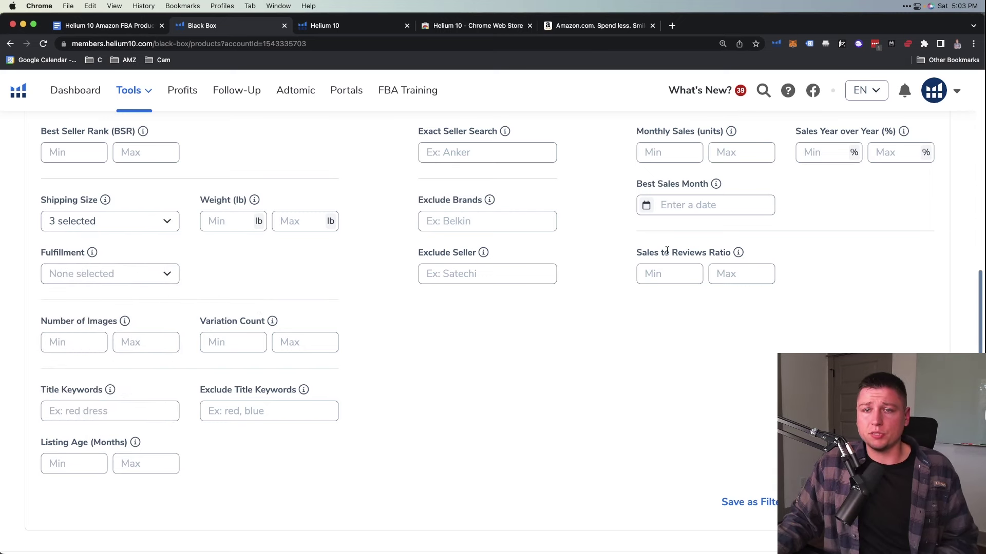
# Review the options of the Best Sales Month and Fulfillment filters without selecting any
pyautogui.scroll(3, 676, 227)
pyautogui.click(690, 297)
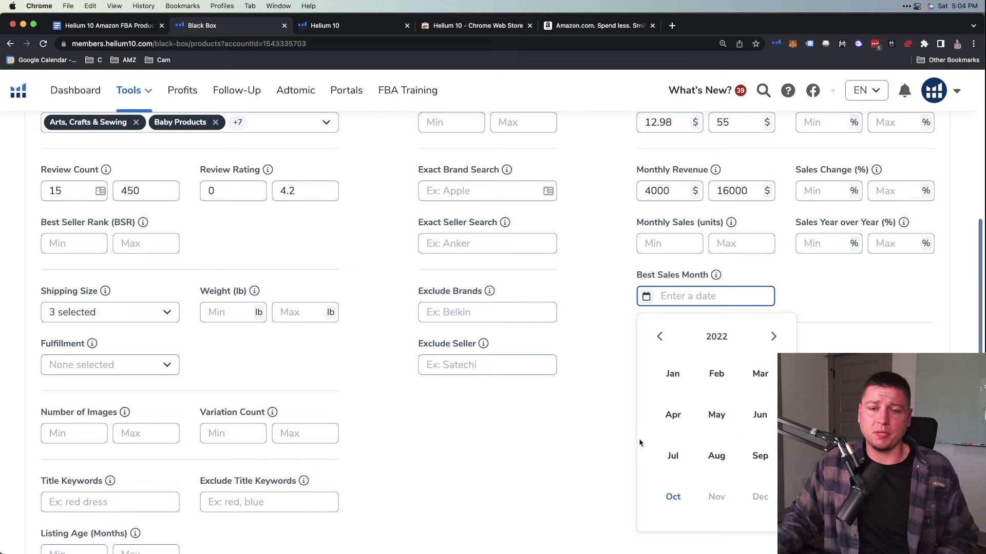
pyautogui.click(585, 436)
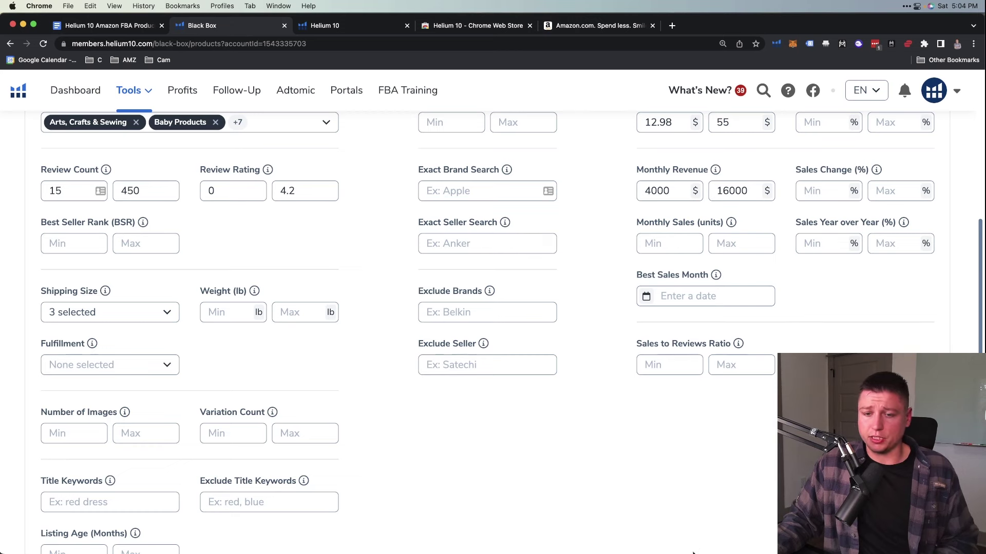
pyautogui.scroll(-1, 308, 452)
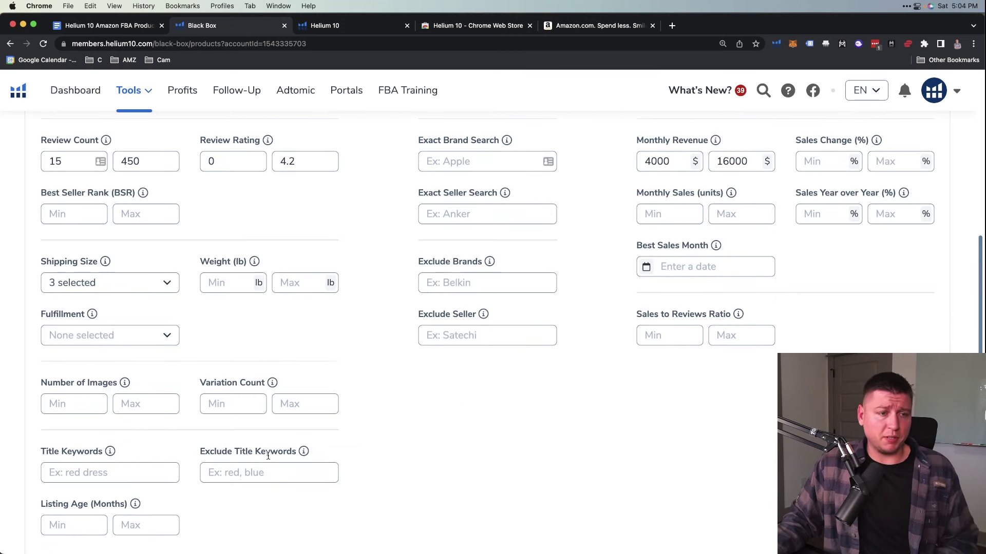
pyautogui.scroll(-1, 154, 354)
pyautogui.click(131, 321)
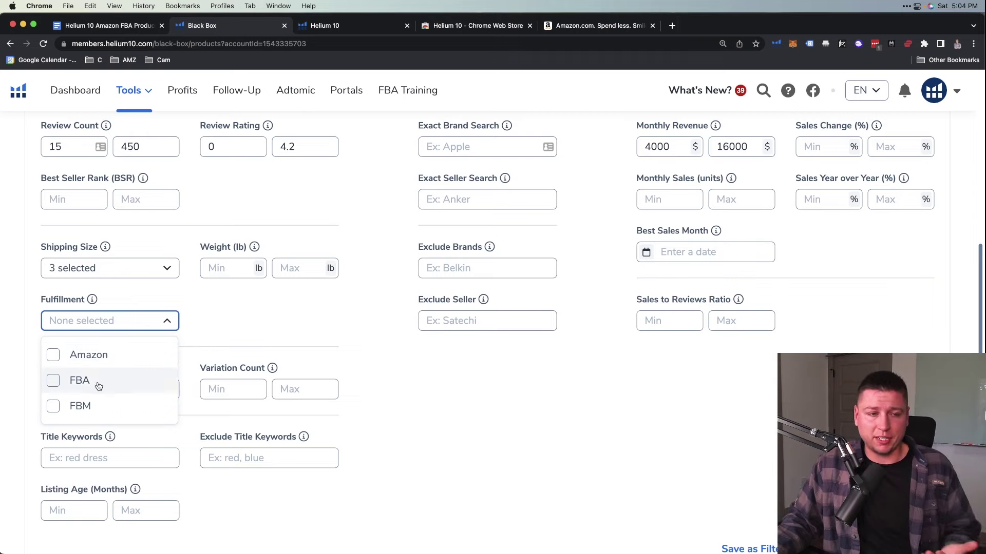
pyautogui.click(278, 312)
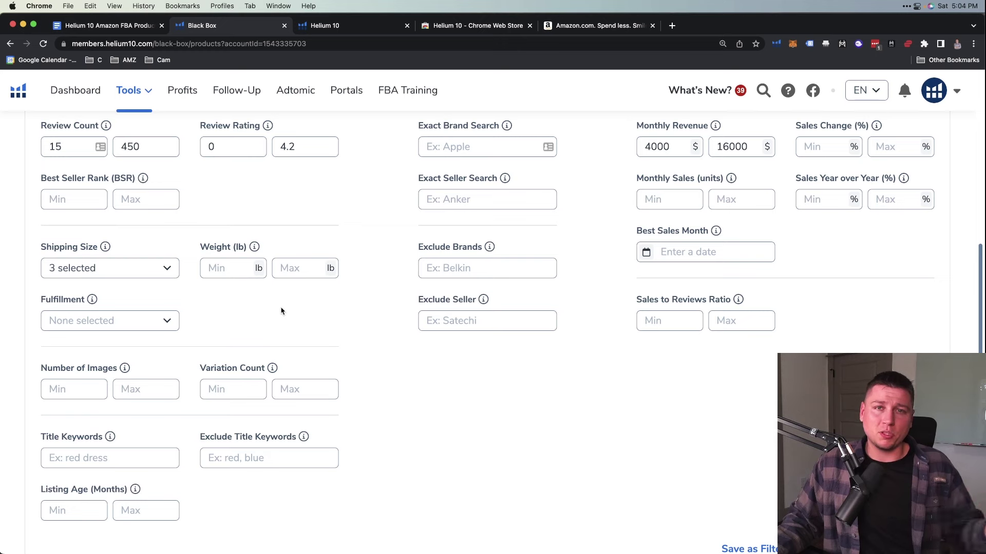
# Run the Black Box product search with the configured filters
pyautogui.scroll(-3, 682, 364)
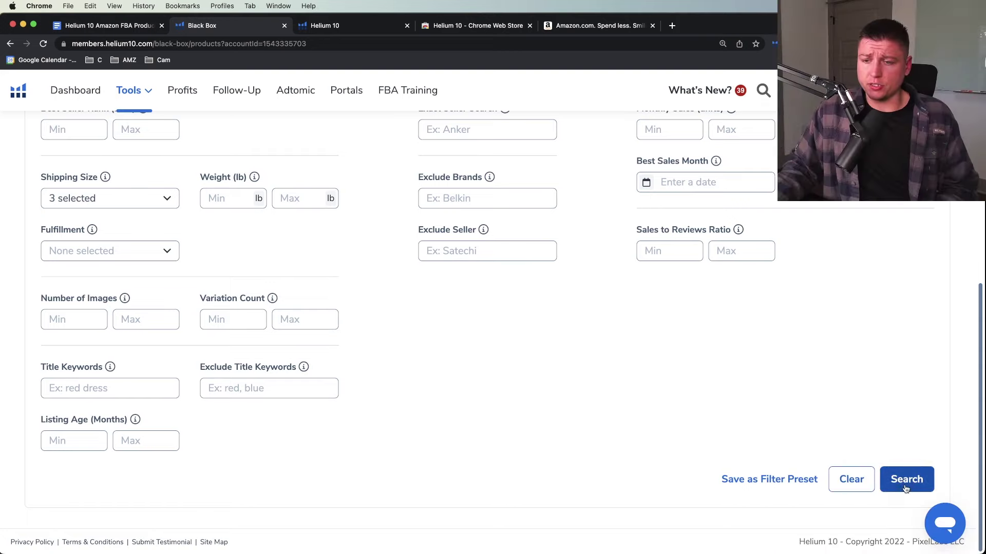
pyautogui.click(906, 479)
pyautogui.scroll(-1, 227, 292)
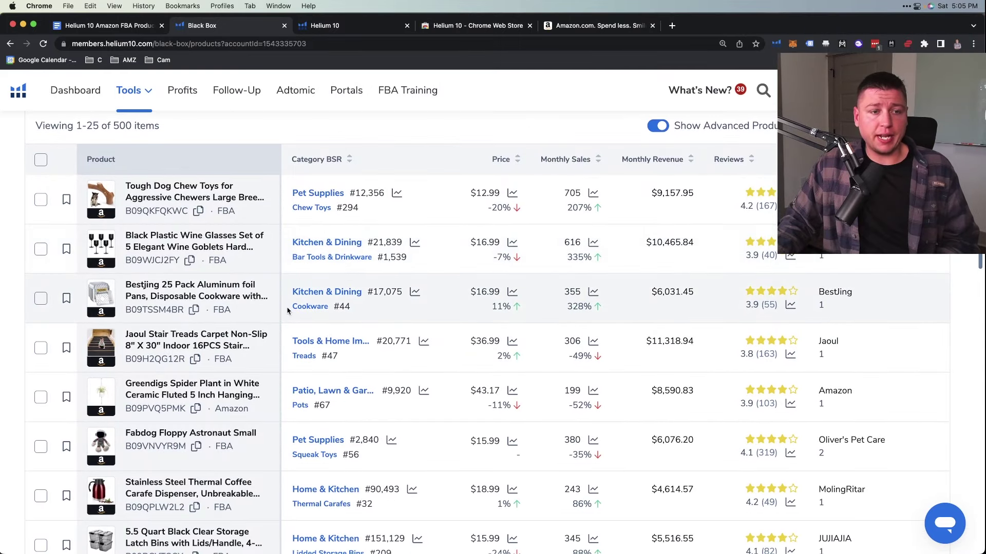
# Browse the product results and open the Amazon listing of the Tough Dog Chew Toys to skim its details
pyautogui.scroll(-3, 308, 344)
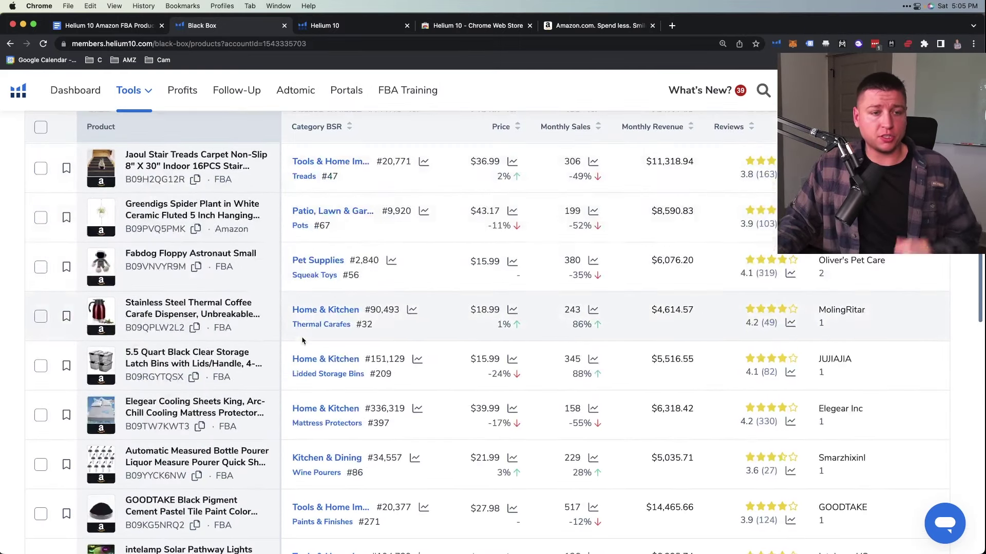
pyautogui.scroll(-2, 312, 350)
pyautogui.scroll(-1, 312, 352)
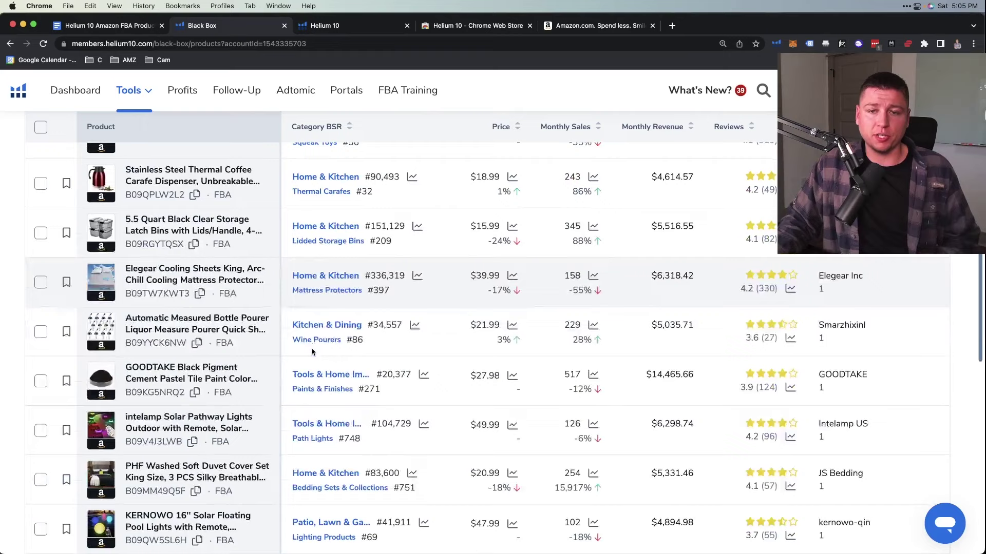
pyautogui.scroll(2, 322, 345)
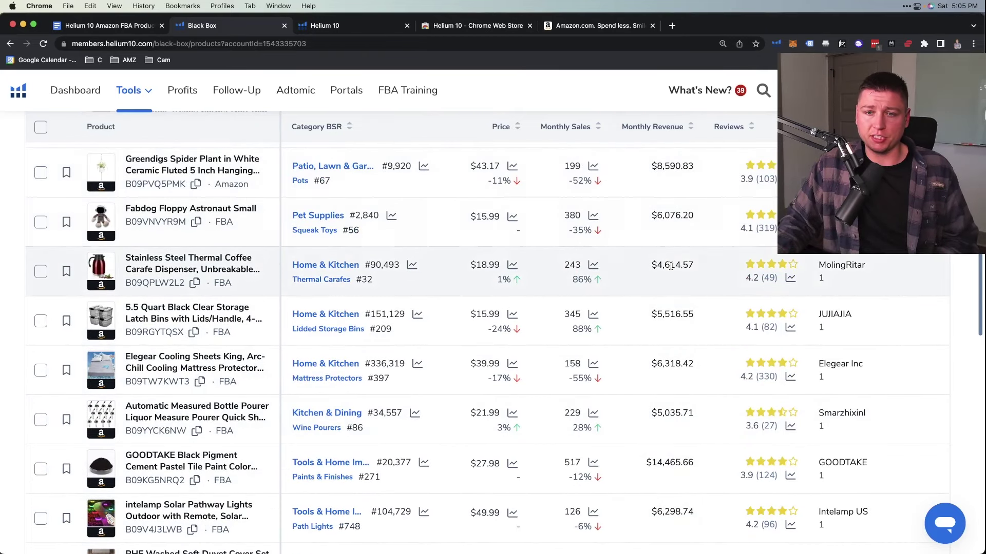
pyautogui.scroll(4, 205, 226)
pyautogui.moveTo(106, 230)
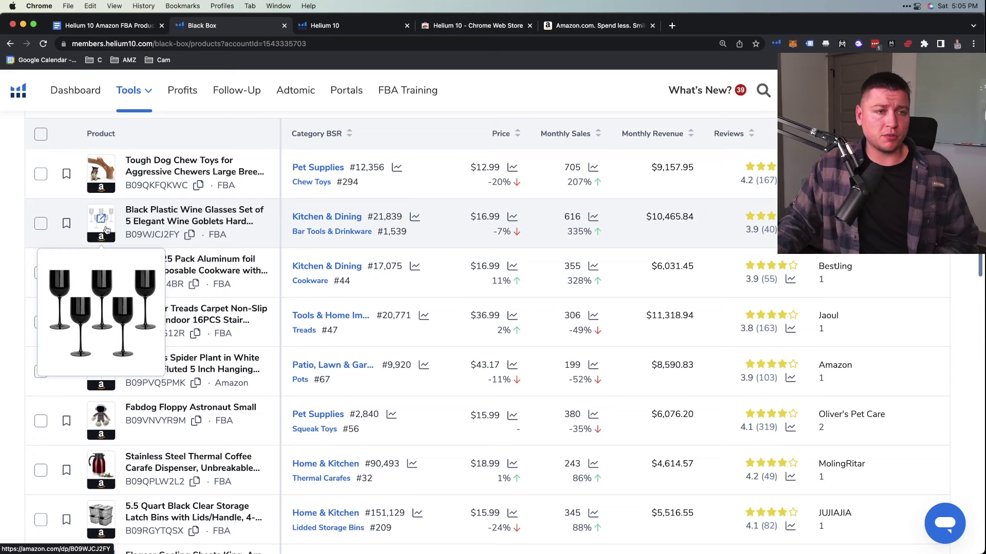
pyautogui.moveTo(109, 178)
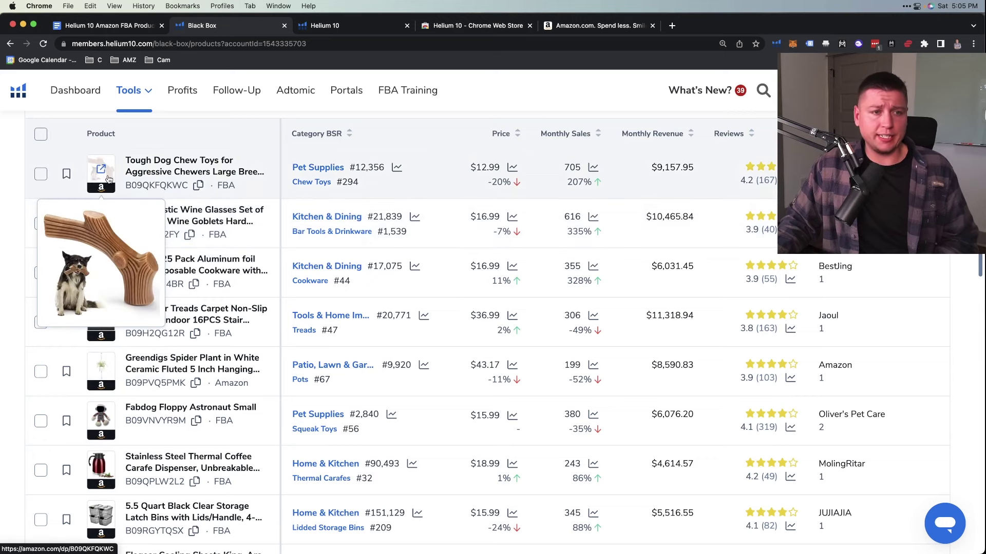
pyautogui.click(160, 170)
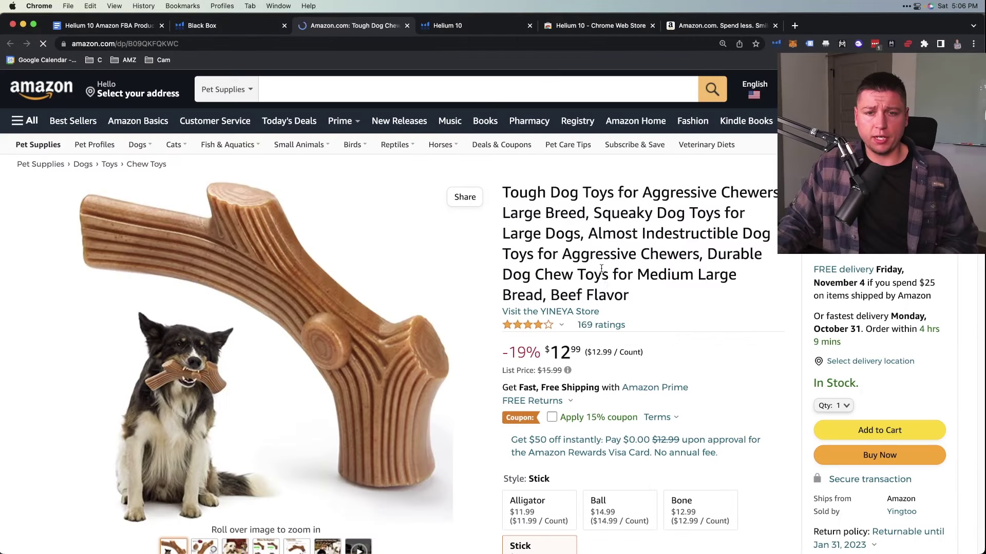
pyautogui.scroll(-7, 612, 285)
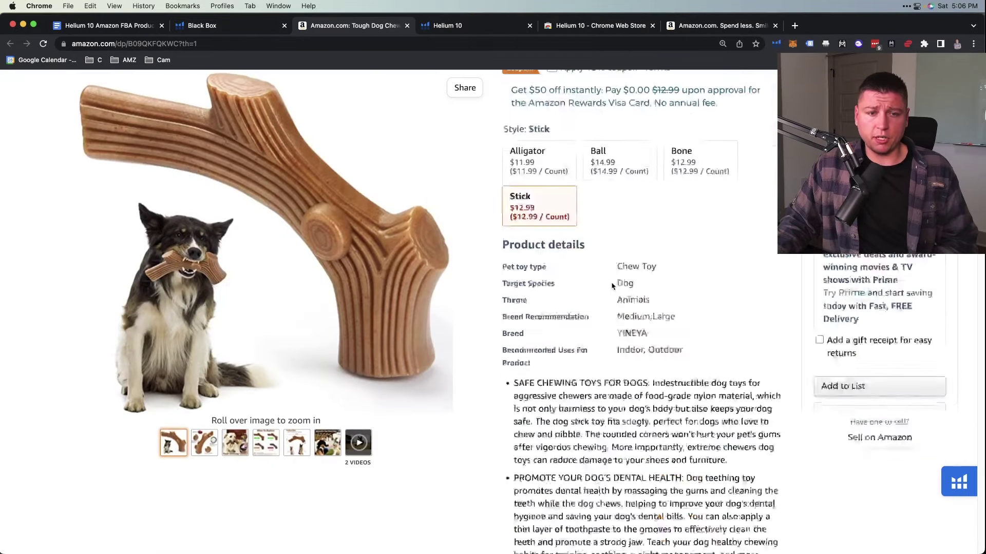
pyautogui.scroll(7, 611, 286)
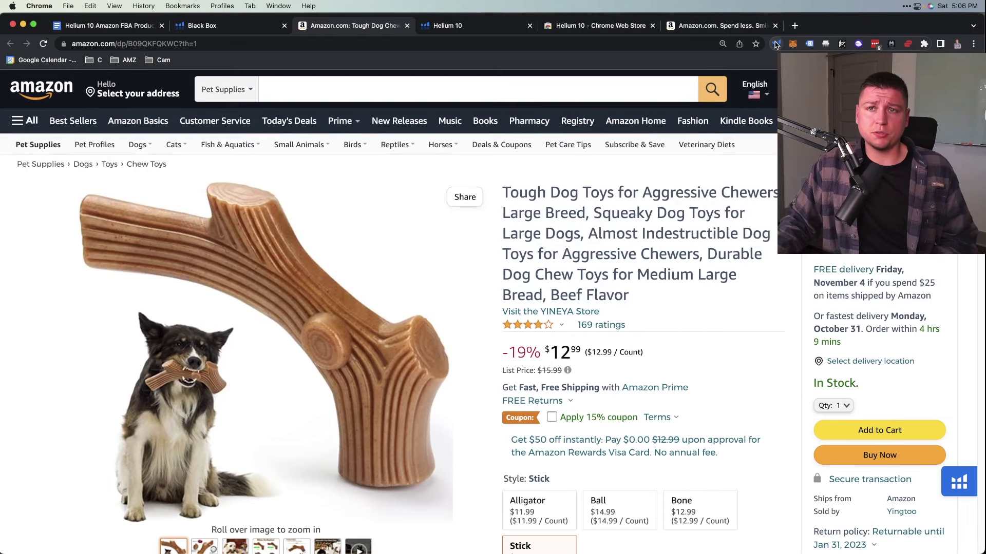
# Search all Amazon departments for "dog toys"
pyautogui.click(229, 90)
pyautogui.click(249, 91)
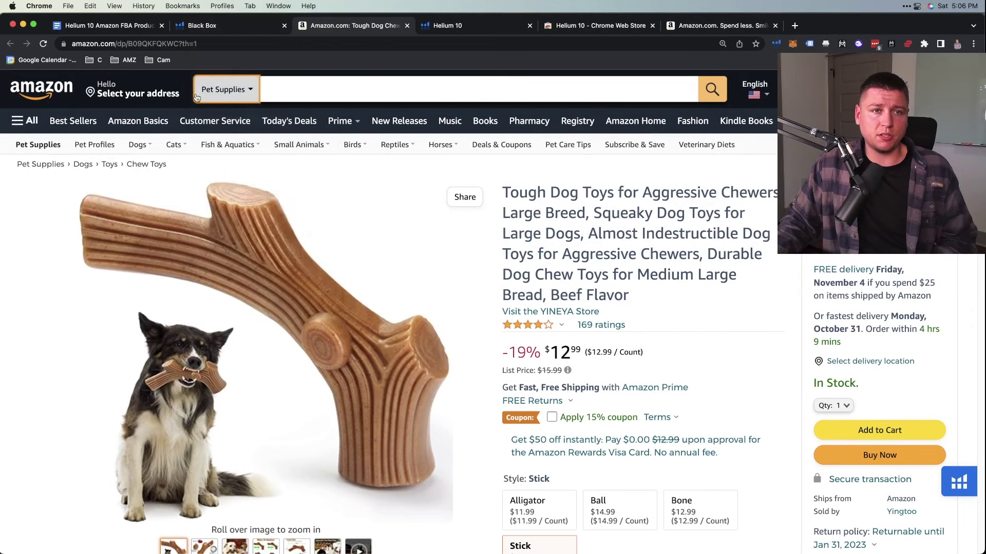
pyautogui.click(229, 90)
pyautogui.scroll(10, 222, 37)
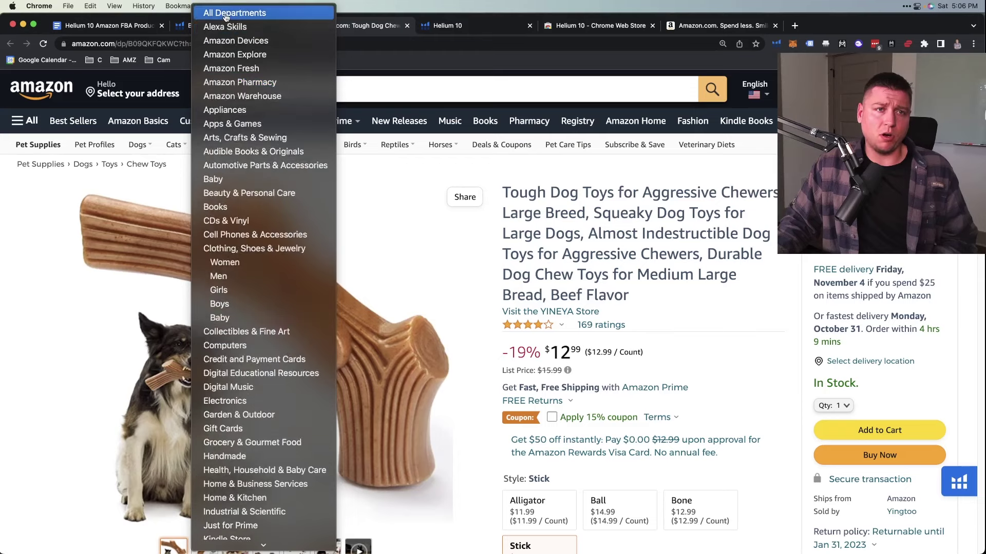
pyautogui.click(234, 13)
pyautogui.write('dog toys')
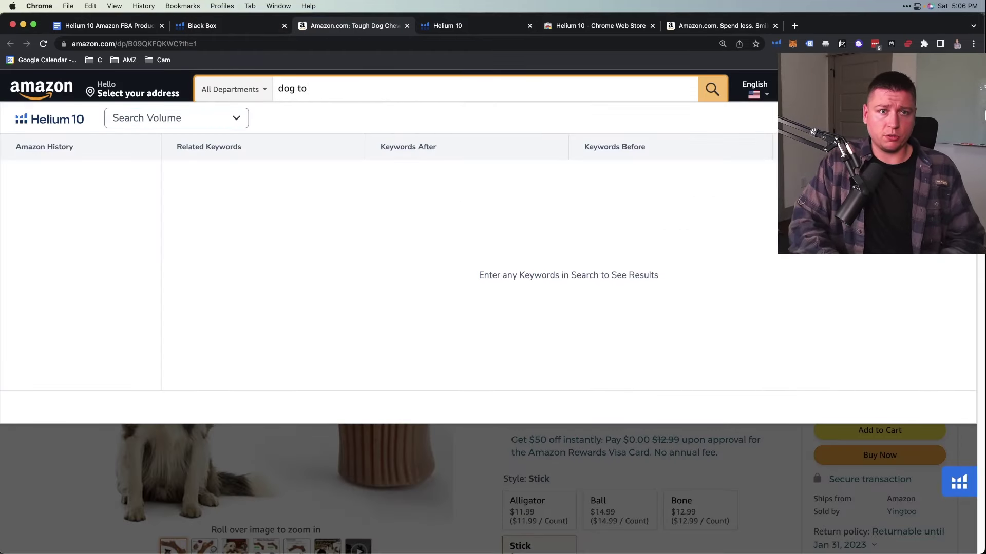
pyautogui.press('Return')
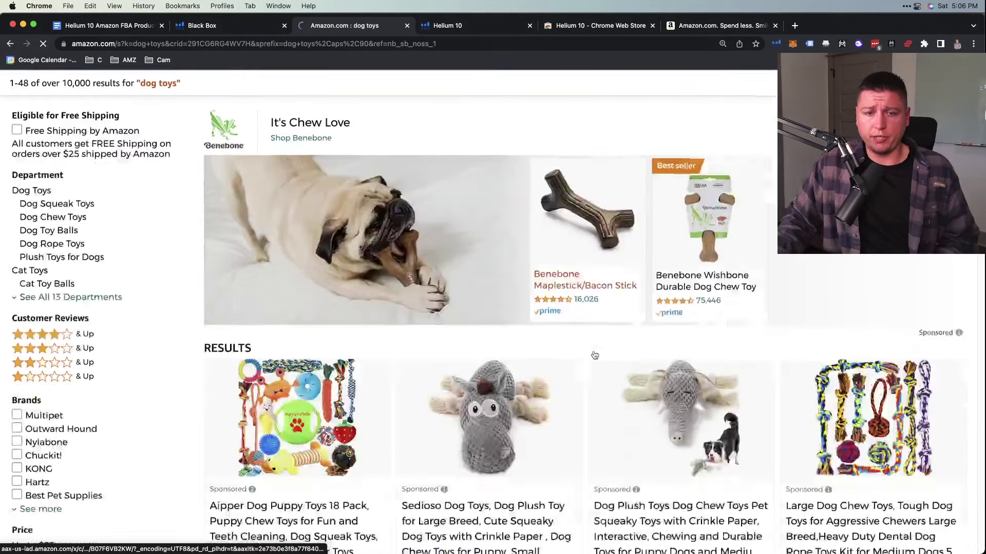
# Run the Helium 10 Xray product research on the dog toys search results and shift its window slightly upward
pyautogui.scroll(-10, 564, 308)
pyautogui.click(777, 45)
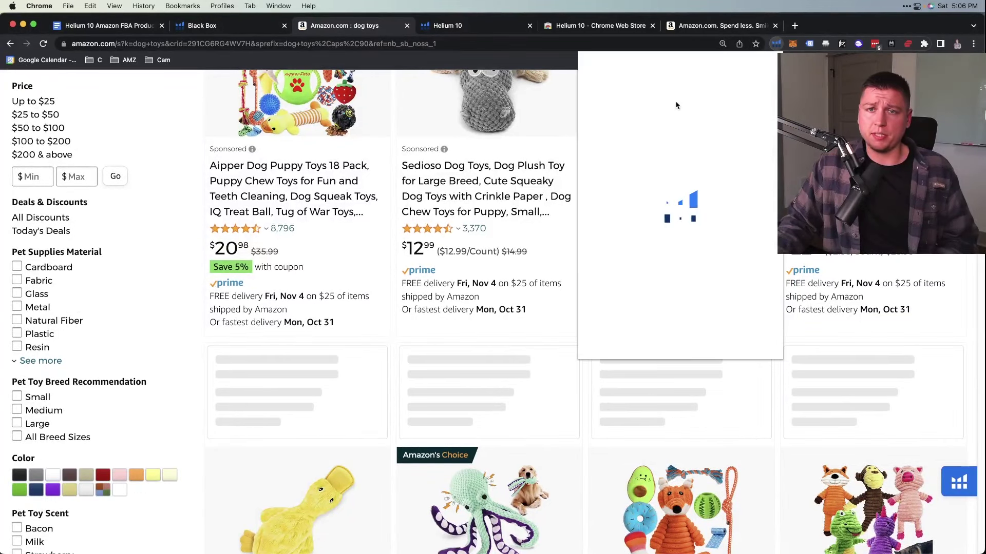
pyautogui.click(631, 129)
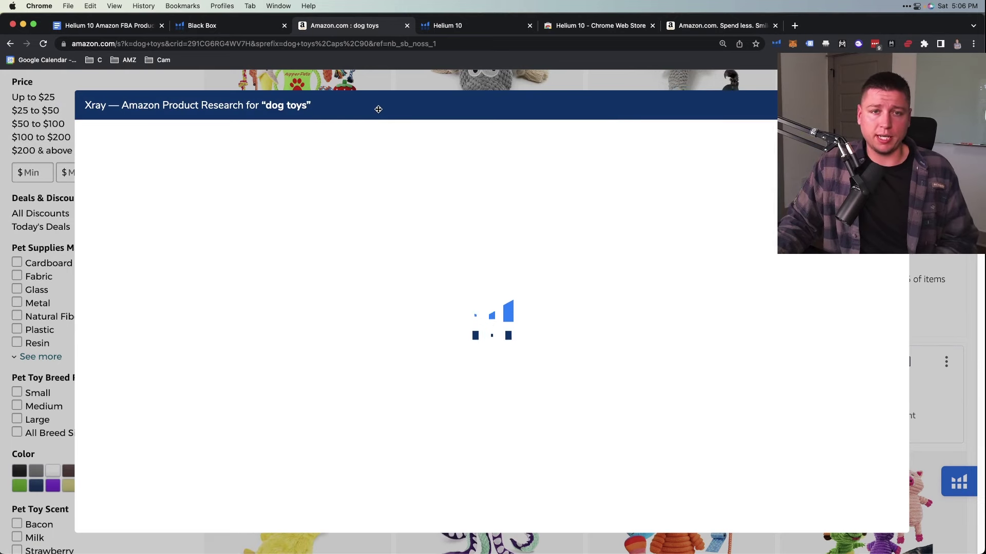
pyautogui.moveTo(377, 108); pyautogui.dragTo(378, 93)
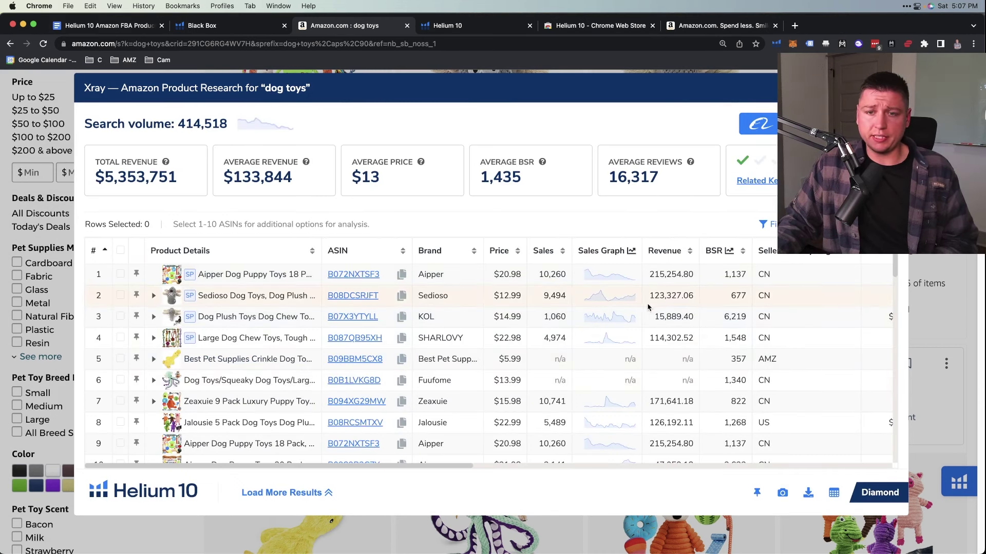
# Examine the sales, revenue and BSR figures of the dog toys in the Xray table and close it
pyautogui.scroll(-3, 614, 325)
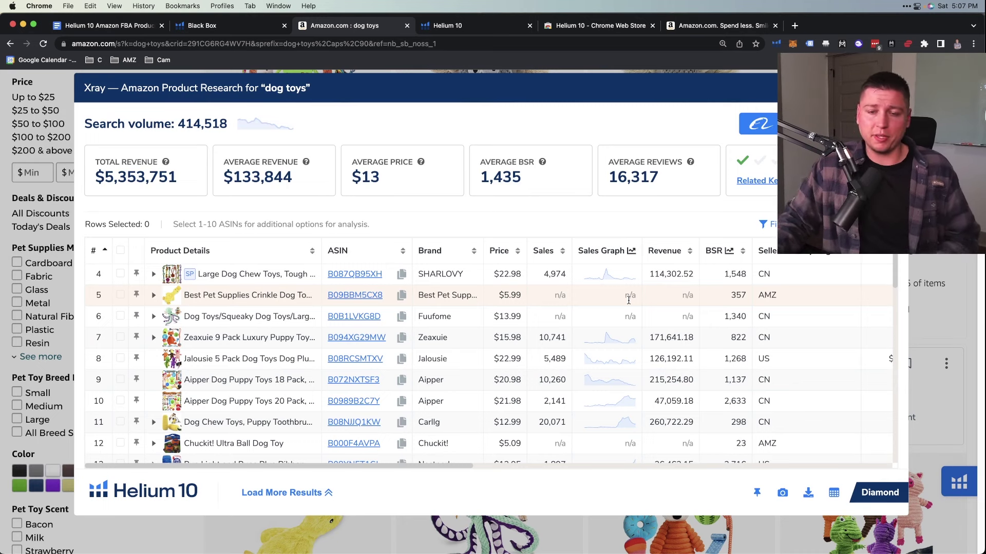
pyautogui.scroll(-1, 627, 342)
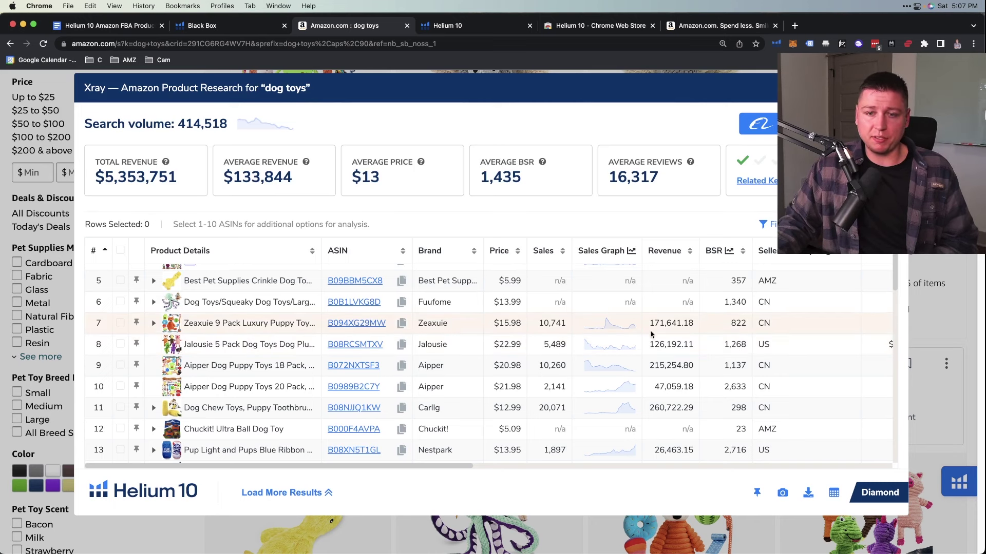
pyautogui.scroll(5, 663, 328)
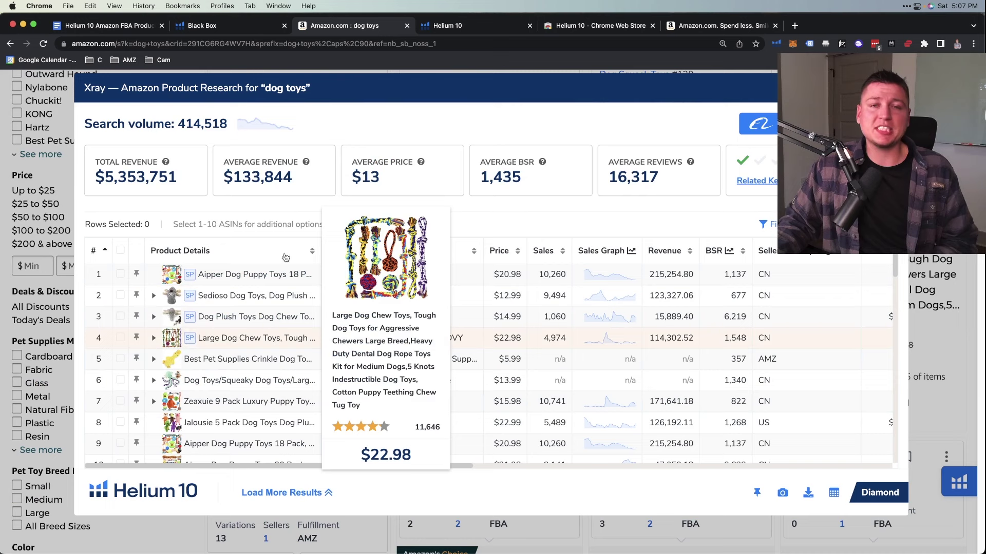
pyautogui.press('Escape')
# Look through the Amazon dog toy listings, comparing their review counts, prices and the Helium 10 data above each product
pyautogui.scroll(3, 265, 274)
pyautogui.scroll(-3, 265, 274)
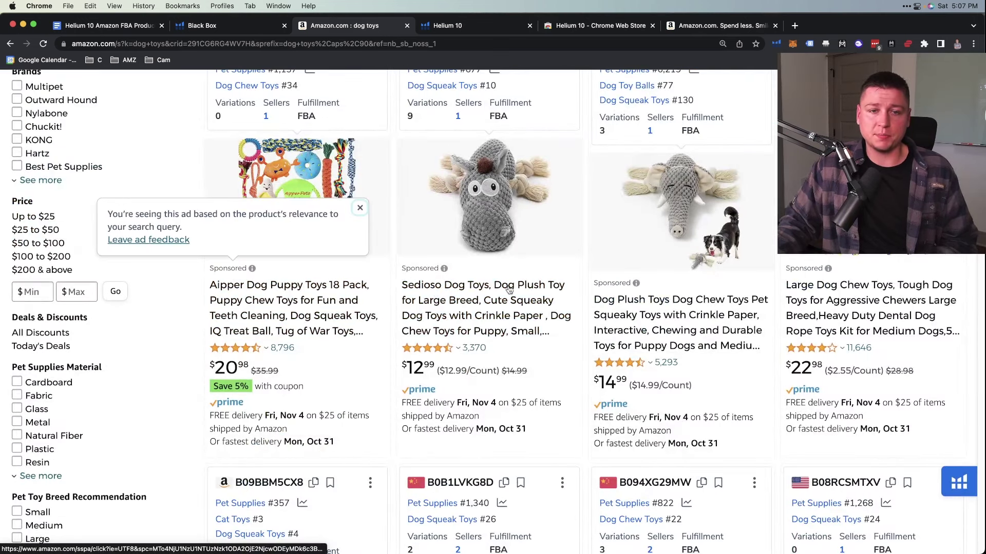
pyautogui.scroll(-10, 605, 320)
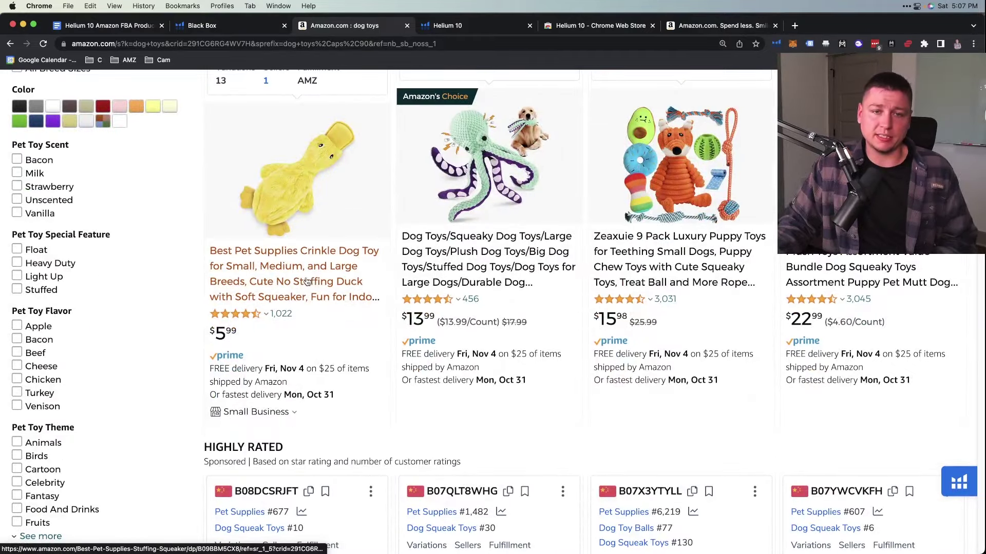
pyautogui.scroll(1, 299, 282)
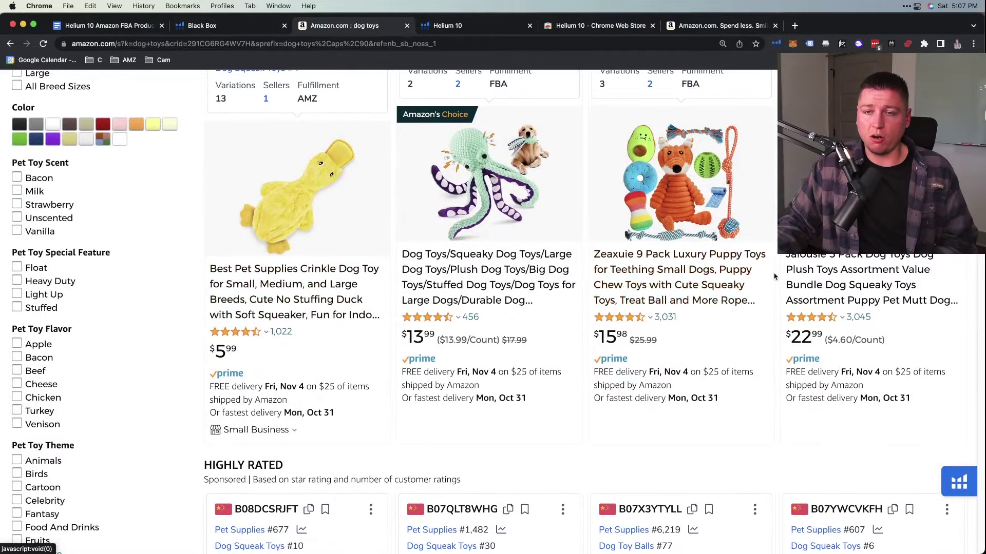
pyautogui.scroll(3, 739, 277)
pyautogui.scroll(-1, 487, 353)
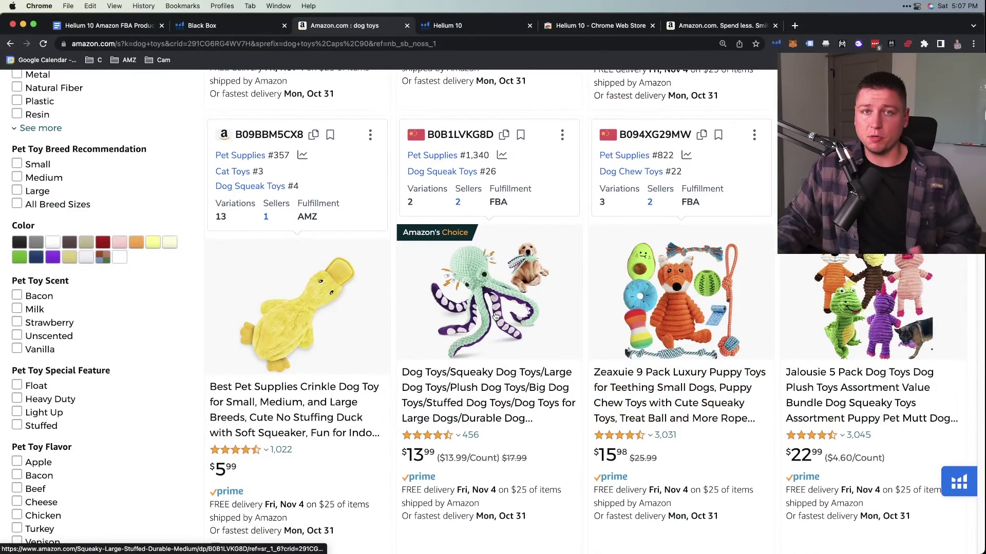
# Open the product page of the octopus squeaky dog toy from the dog toys search results
pyautogui.scroll(5, 485, 332)
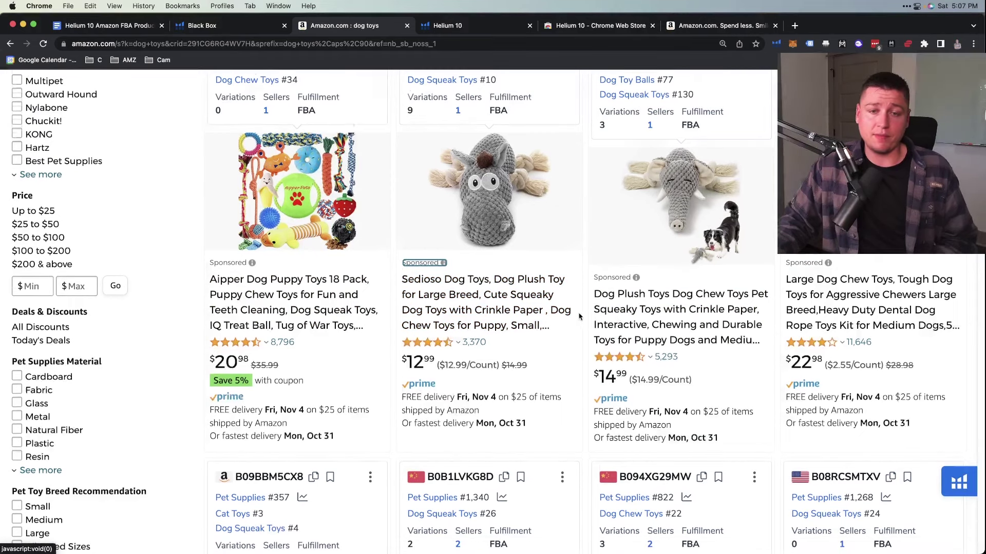
pyautogui.scroll(-20, 579, 317)
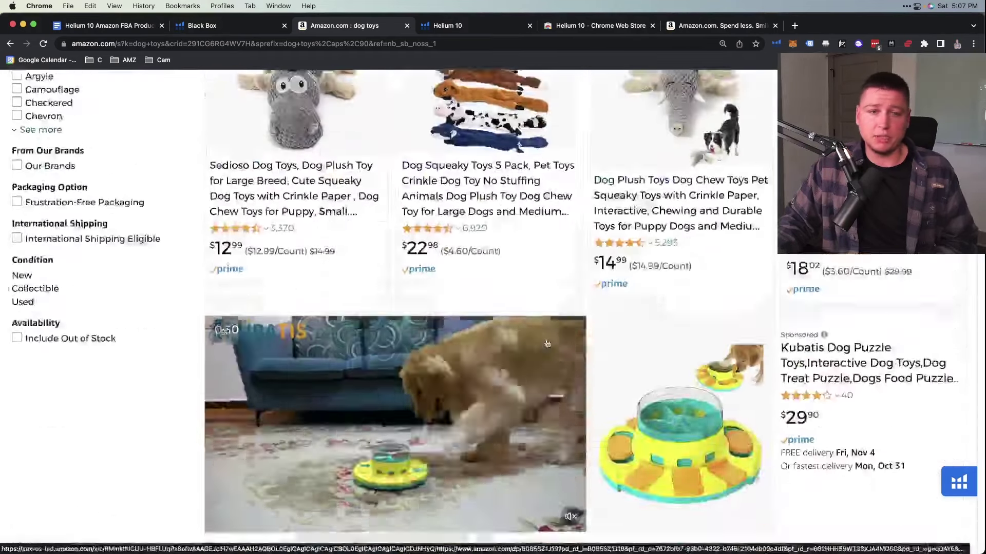
pyautogui.scroll(10, 547, 343)
pyautogui.click(460, 342)
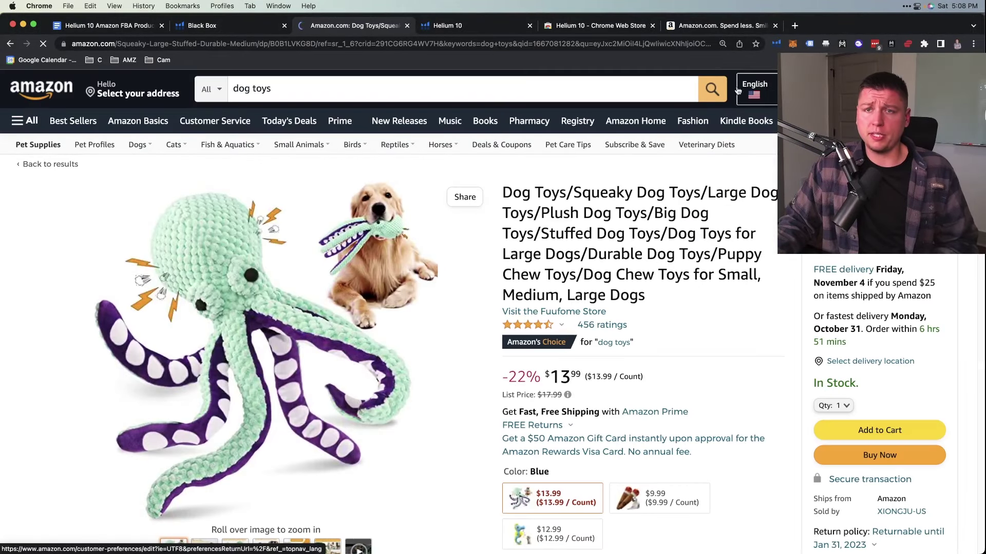
# Show the octopus toy's Helium 10 price and sales rank history chart for all time
pyautogui.scroll(-4, 579, 333)
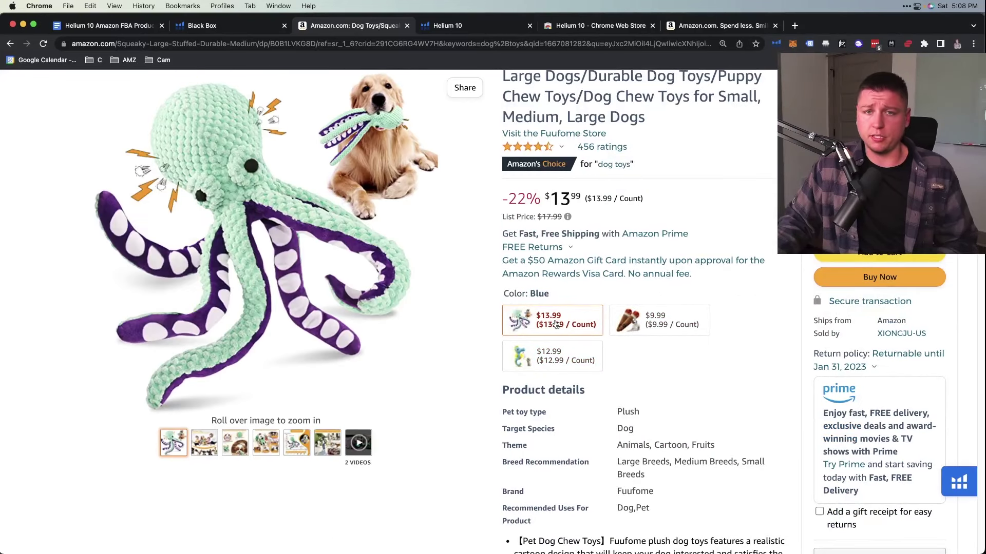
pyautogui.scroll(-15, 556, 323)
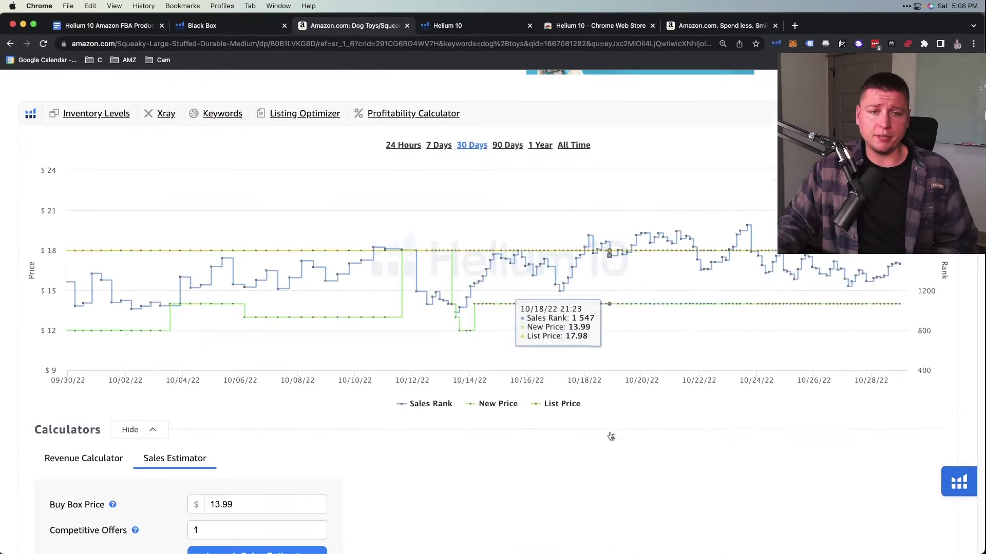
pyautogui.scroll(2, 583, 414)
pyautogui.click(575, 242)
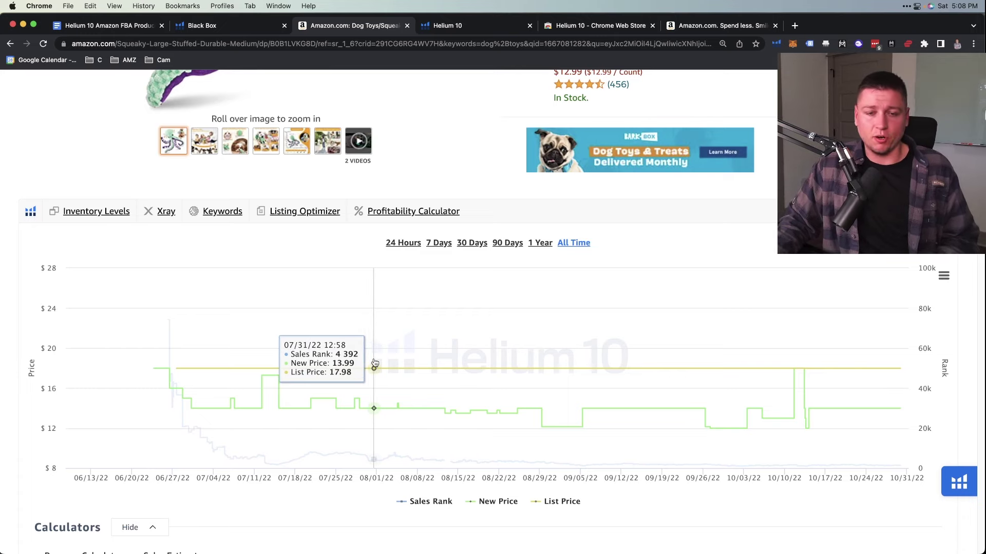
# Examine the octopus toy's specs, costs and net profit in the Profitability Calculator and close it
pyautogui.click(416, 215)
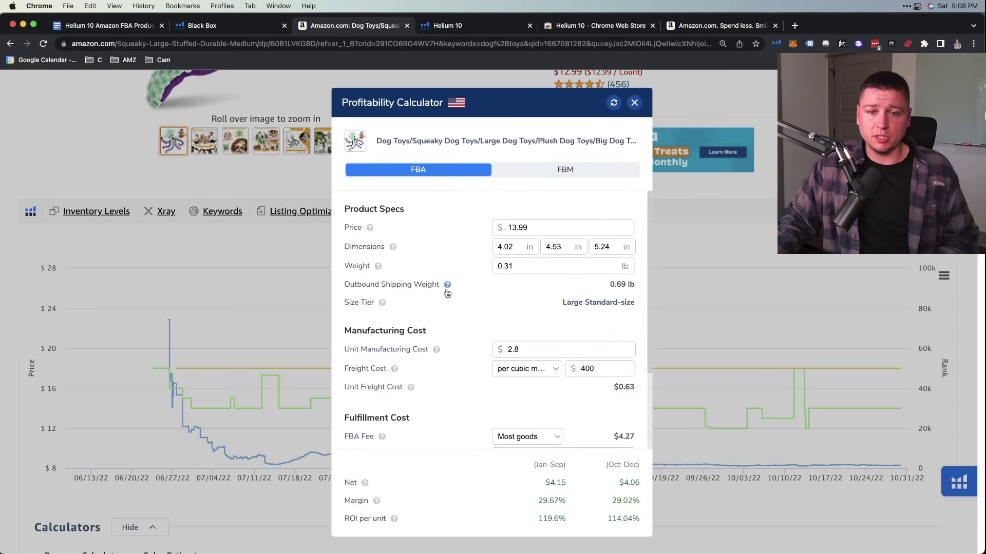
pyautogui.scroll(-1, 458, 314)
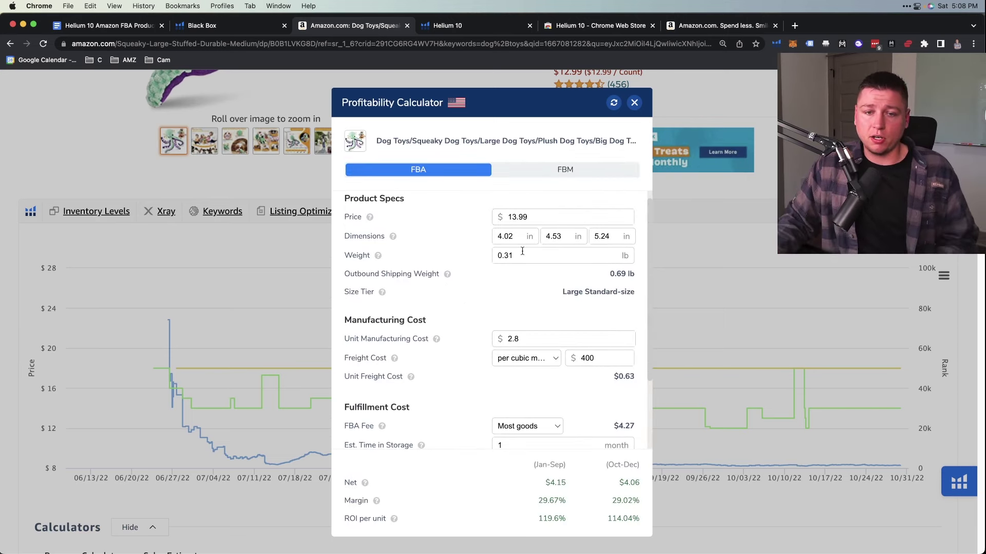
pyautogui.scroll(-5, 522, 251)
pyautogui.scroll(-3, 645, 504)
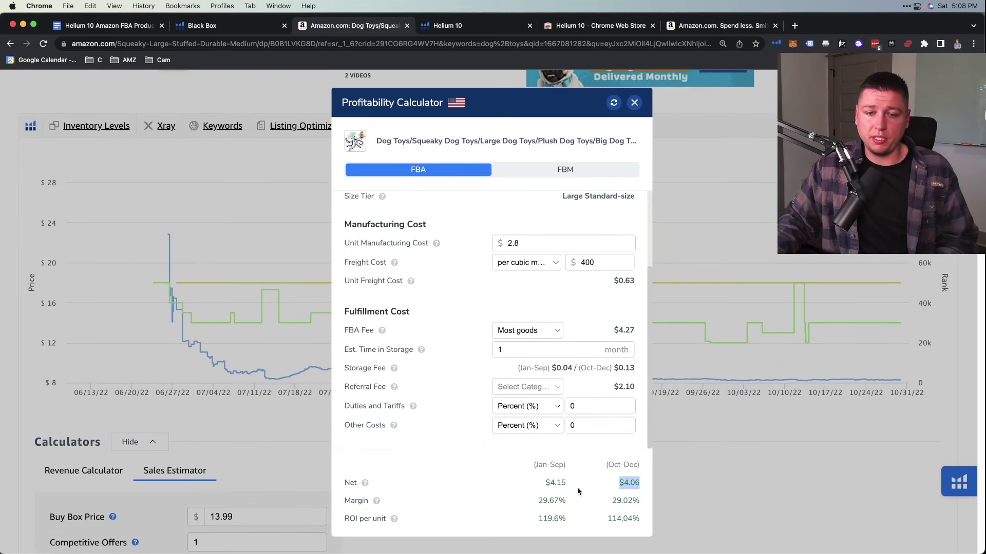
pyautogui.moveTo(547, 483); pyautogui.dragTo(566, 483)
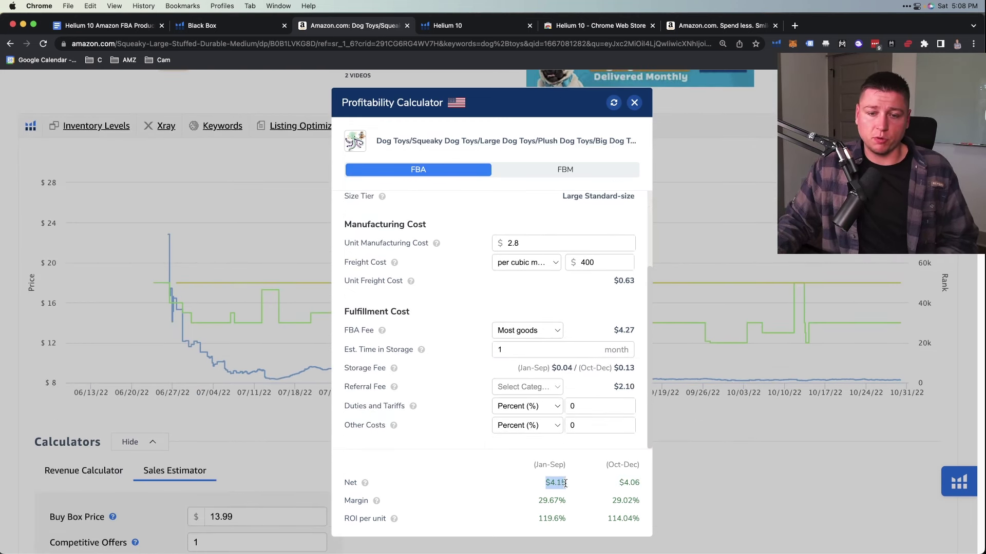
pyautogui.click(697, 176)
# Switch back to Black Box and look through the first page of matching products
pyautogui.click(202, 25)
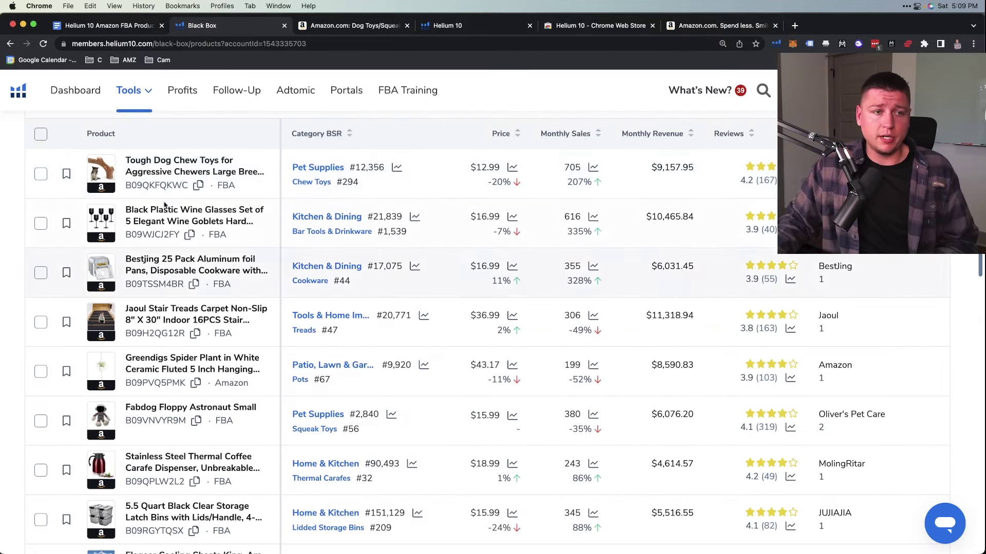
pyautogui.scroll(-15, 149, 391)
pyautogui.scroll(-2, 149, 392)
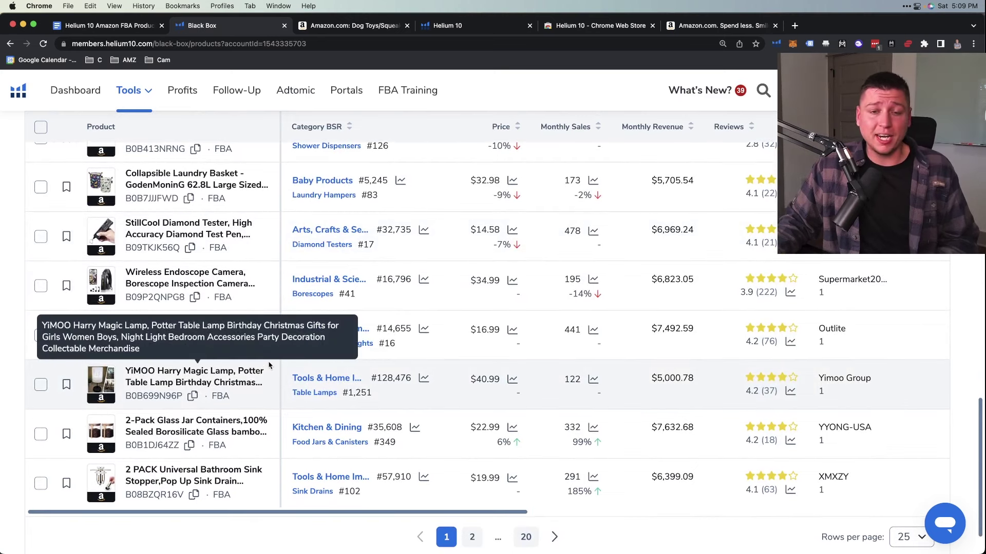
pyautogui.scroll(2, 269, 366)
pyautogui.scroll(9, 270, 364)
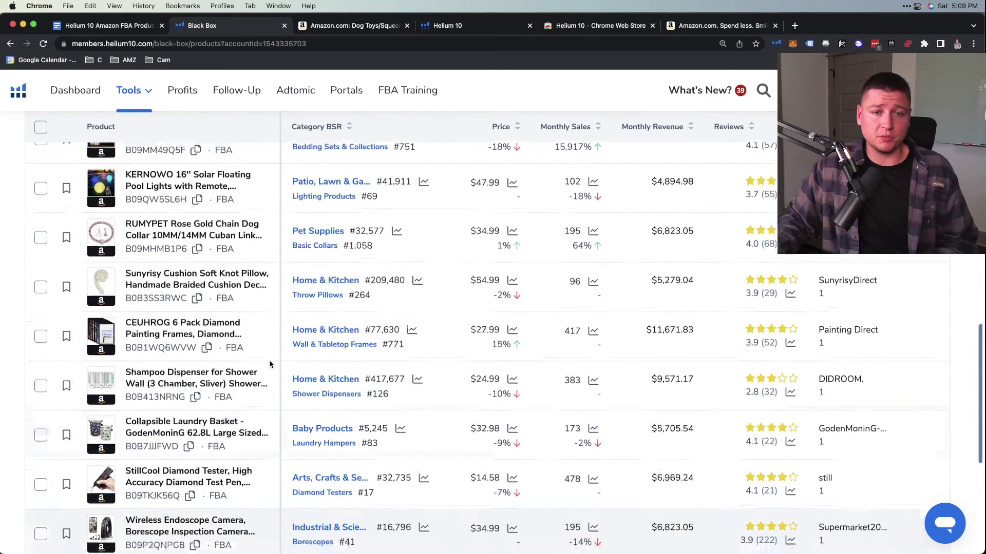
pyautogui.scroll(12, 271, 364)
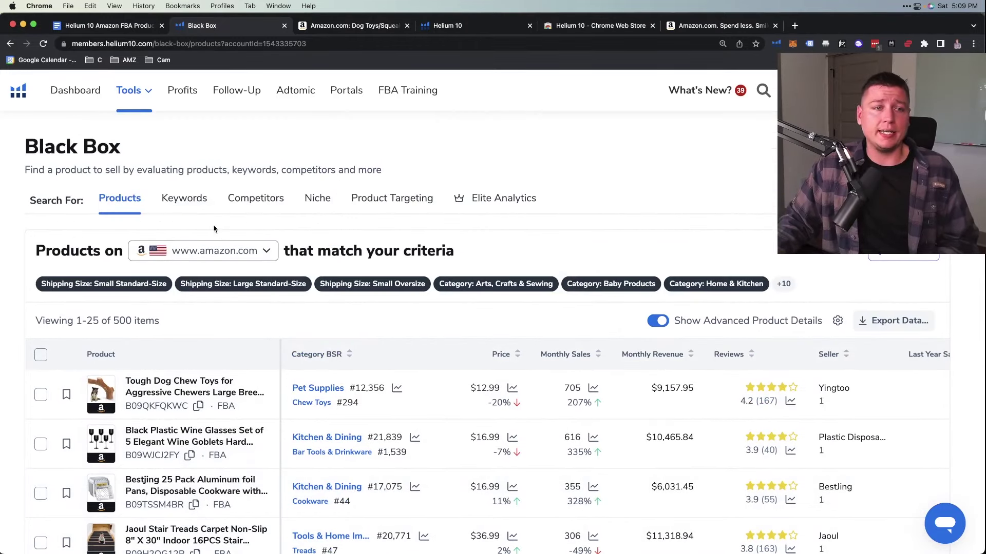
# Open Black Box's keyword research and read the explanation of the search volume filter
pyautogui.click(203, 208)
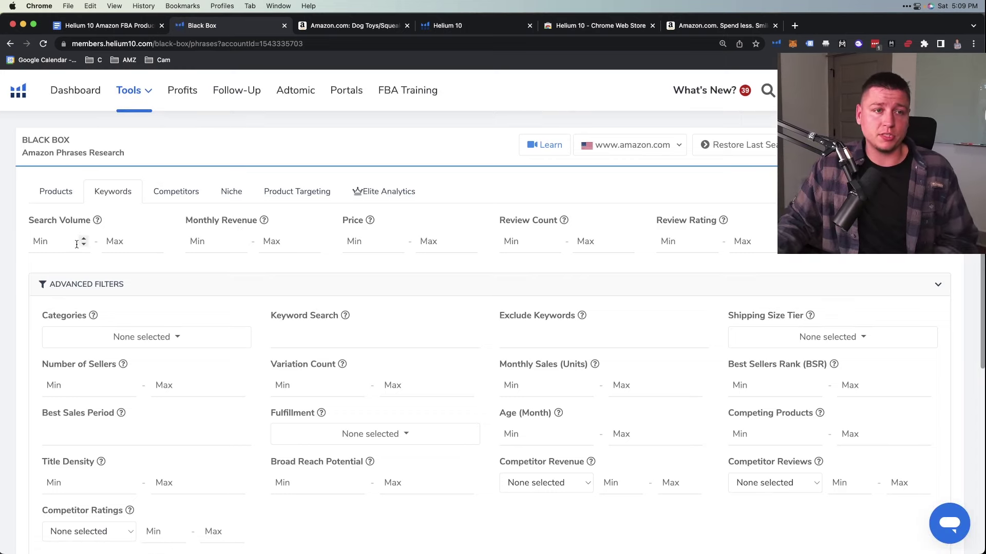
pyautogui.scroll(-1, 77, 245)
pyautogui.moveTo(96, 207)
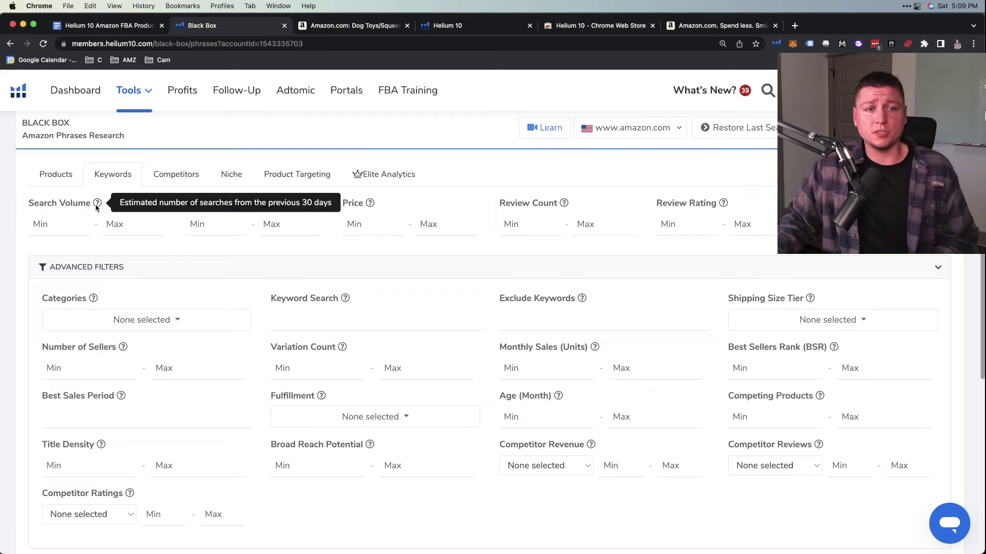
# Switch to the Amazon octopus toy page and review its "dog toys" search term
pyautogui.click(54, 222)
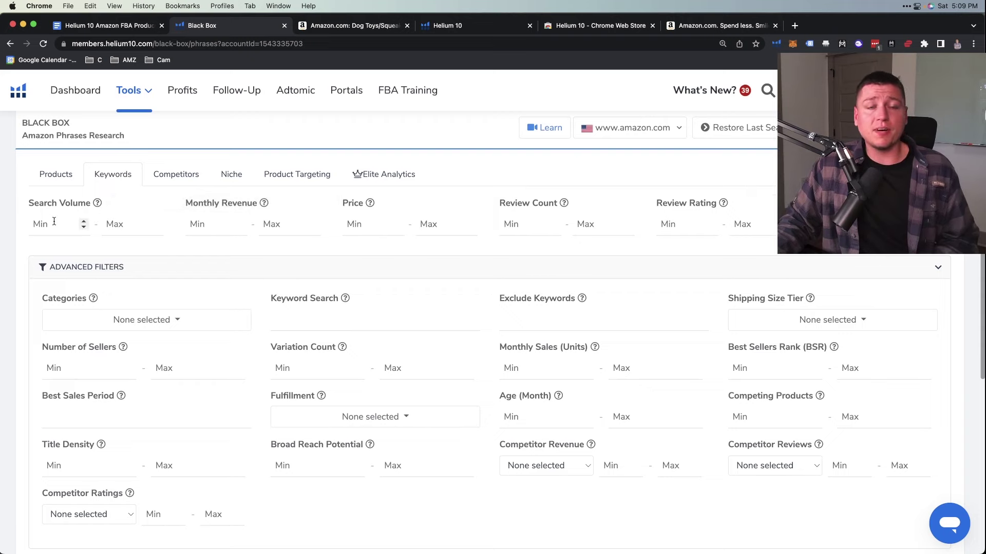
pyautogui.click(339, 25)
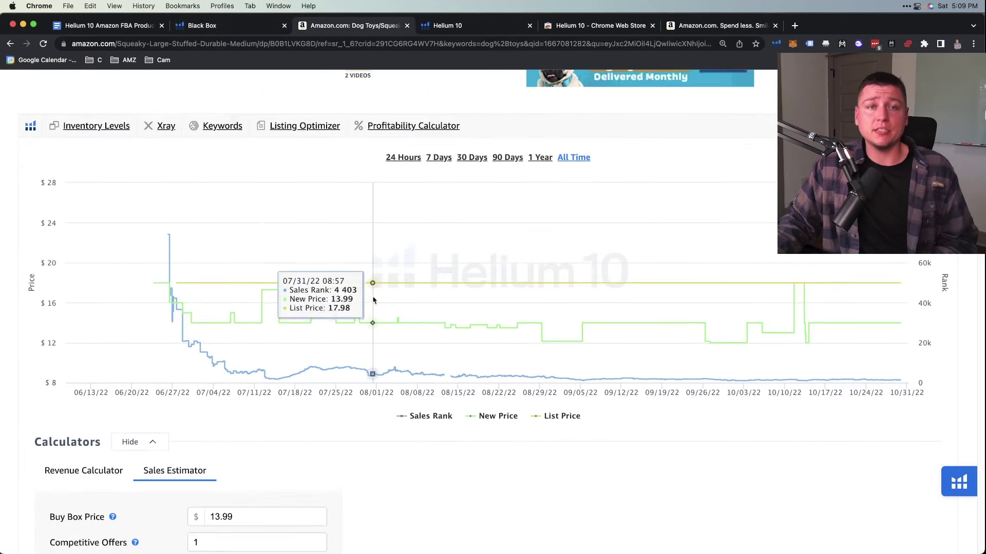
pyautogui.scroll(10, 342, 188)
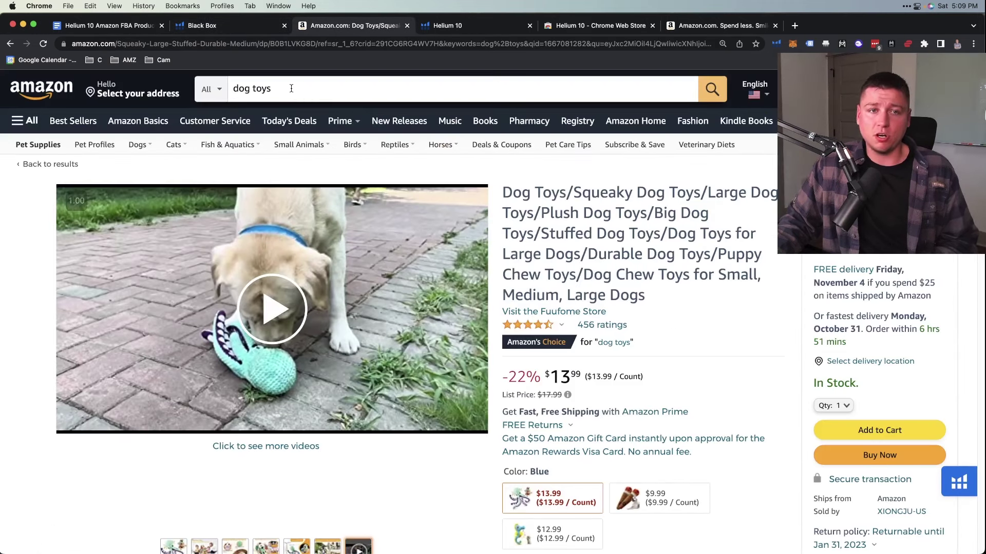
# Return to the Black Box keyword filters and set search volume to 500–4000 and monthly revenue to 4000–16000
pyautogui.click(221, 26)
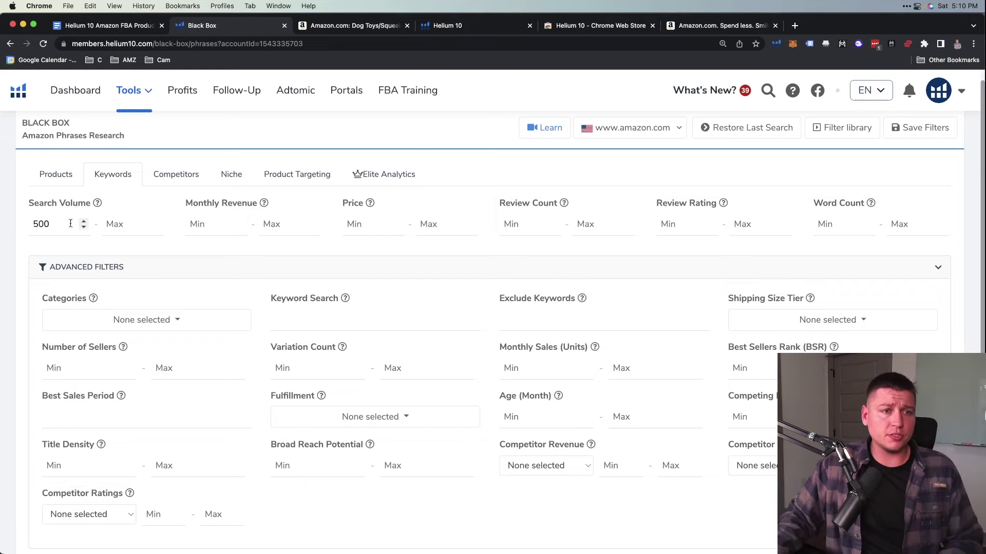
pyautogui.click(129, 221)
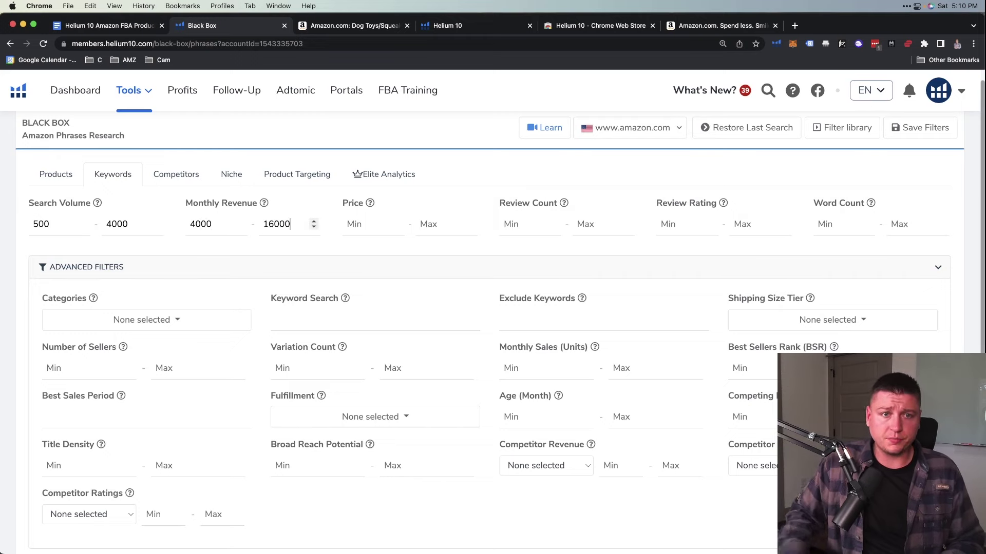
# Set the price filter to 13–55, review count to 15–450, review rating to 0–4.2 and the minimum word count to 3
pyautogui.click(350, 221)
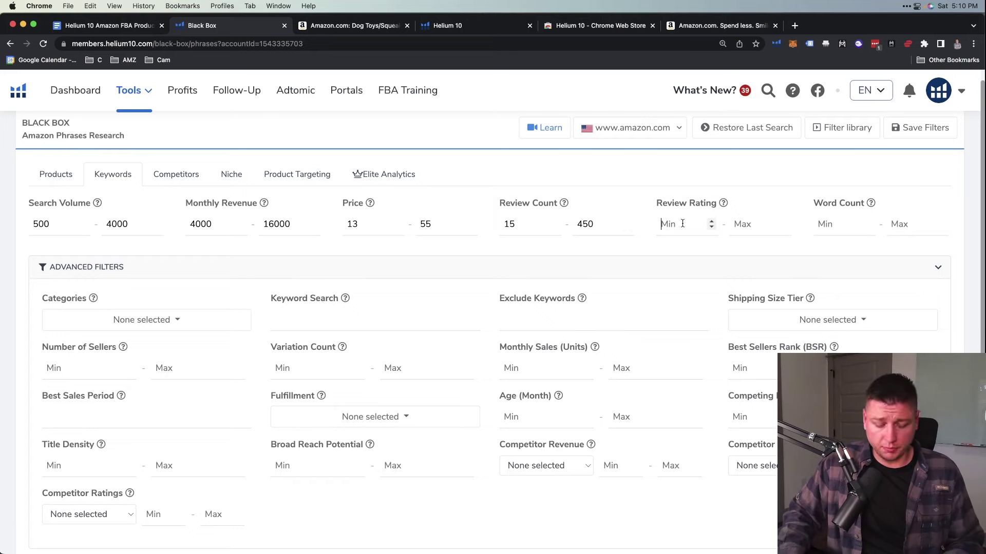
pyautogui.write('4.2')
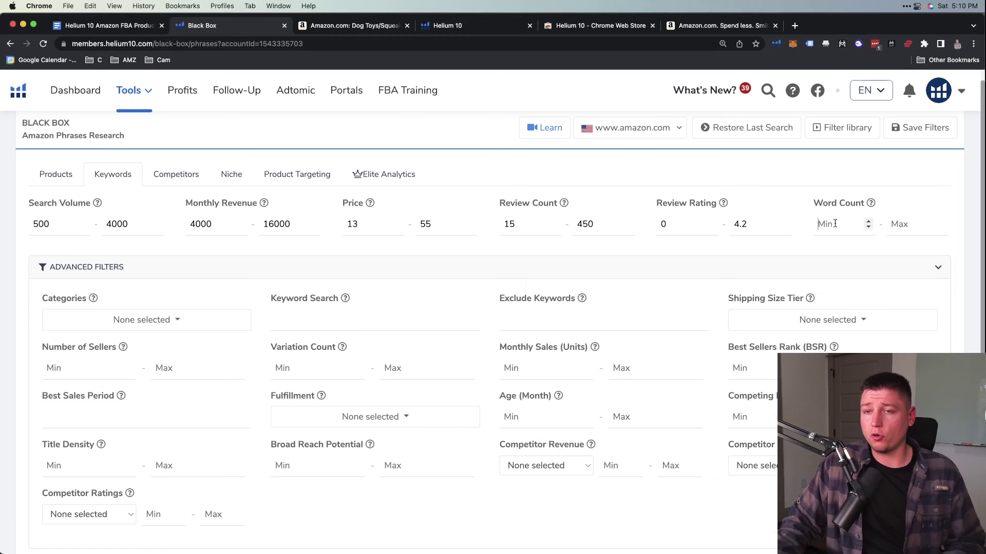
pyautogui.scroll(-2, 834, 224)
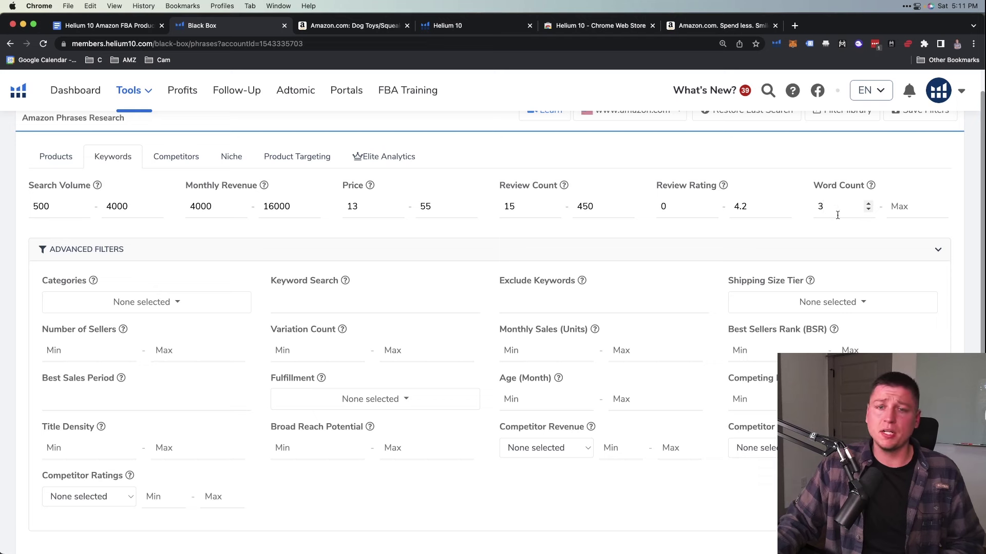
# Add Arts, Crafts & Sewing, Baby, Home & Kitchen, Industrial & Scientific, and Kitchen & Dining to the category filter
pyautogui.scroll(-2, 395, 280)
pyautogui.click(176, 247)
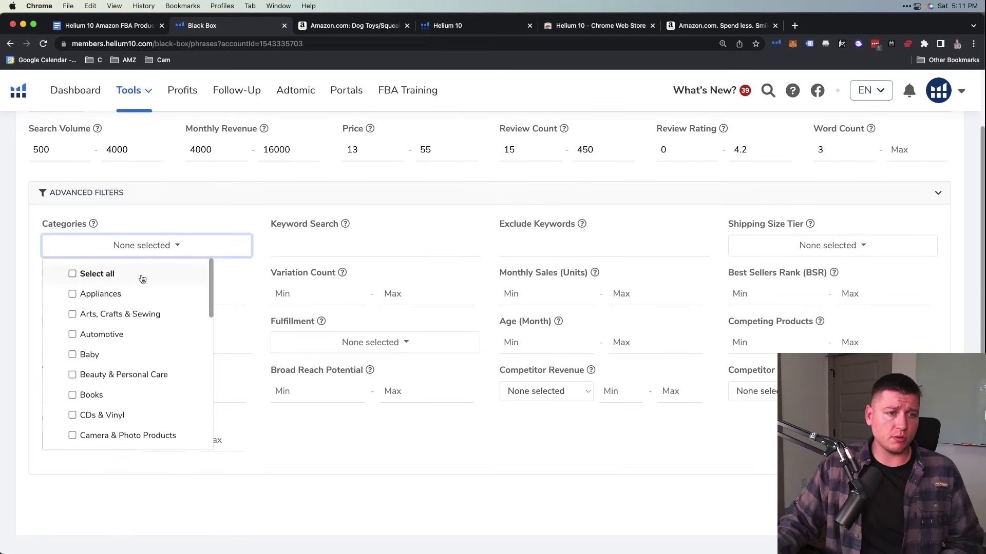
pyautogui.click(124, 316)
pyautogui.scroll(-2, 94, 310)
pyautogui.click(92, 307)
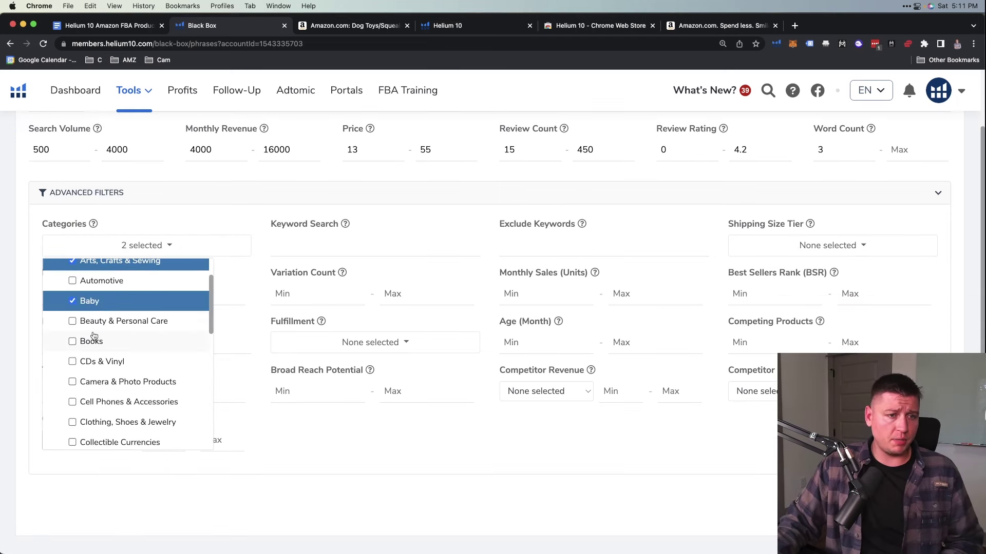
pyautogui.scroll(-3, 92, 334)
pyautogui.scroll(-5, 93, 329)
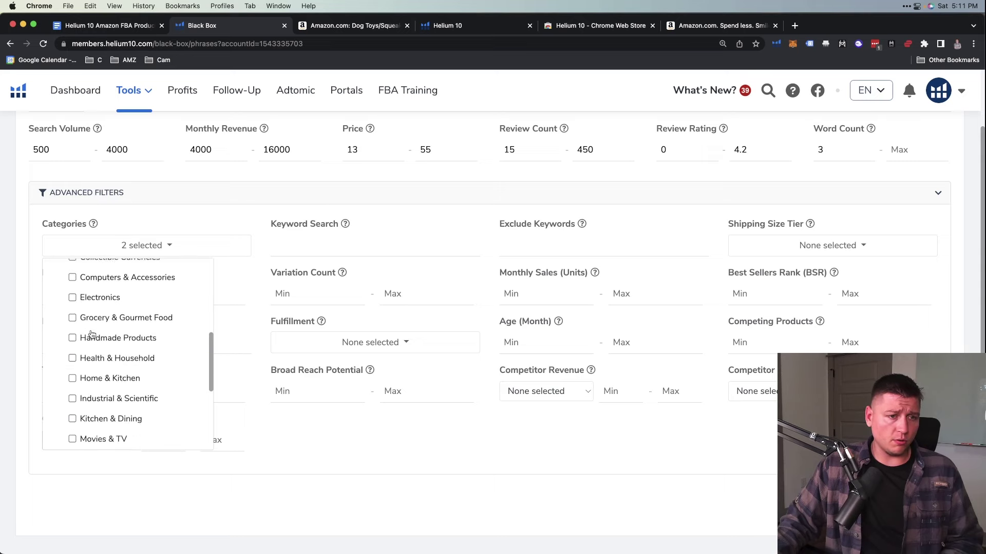
pyautogui.click(97, 335)
pyautogui.click(105, 356)
pyautogui.click(122, 380)
# Add Office Products, Patio, Lawn & Garden, and Pet Supplies to the category filter and close the category list
pyautogui.scroll(-4, 123, 387)
pyautogui.click(108, 337)
pyautogui.click(109, 358)
pyautogui.scroll(-1, 121, 386)
pyautogui.click(115, 379)
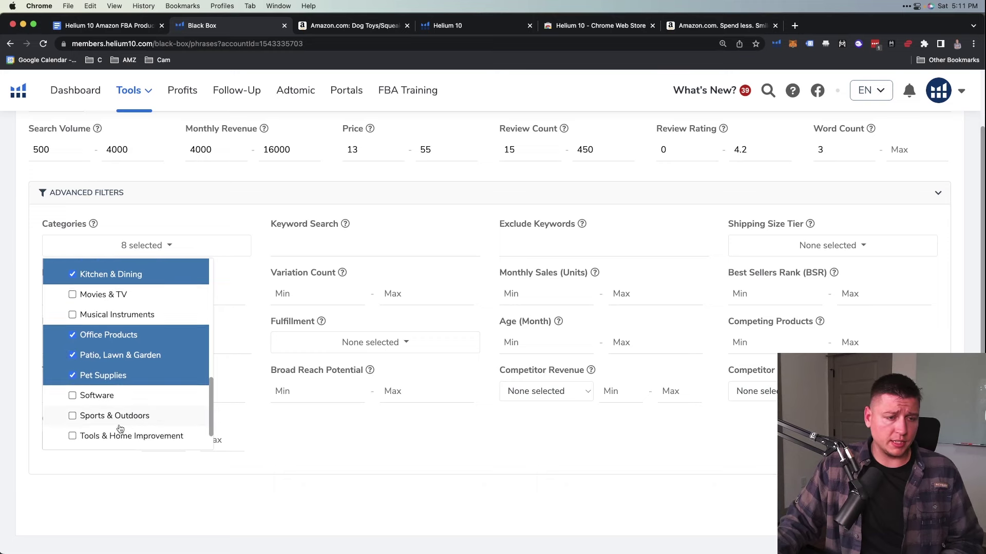
pyautogui.scroll(-1, 122, 431)
pyautogui.click(443, 205)
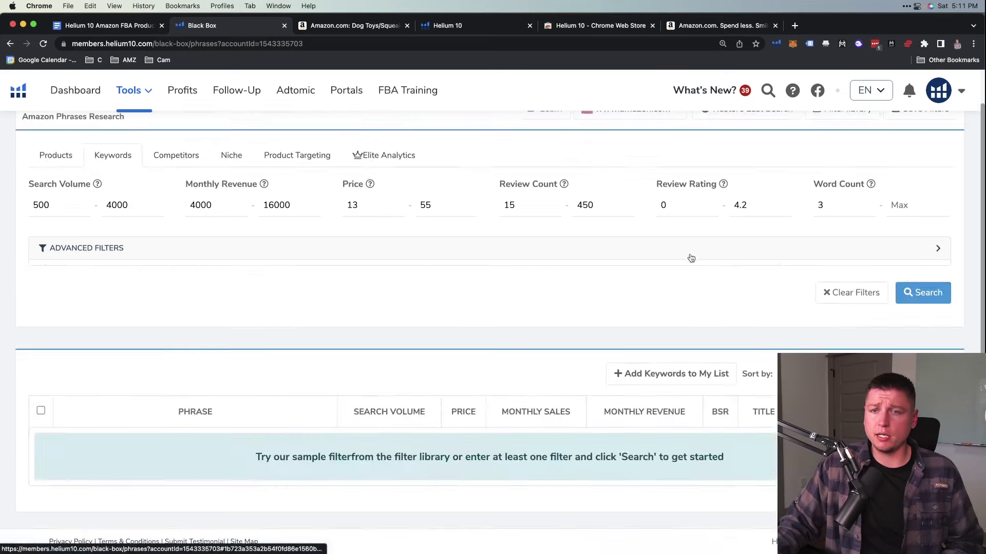
# Select three shipping size tiers in the advanced filters and run the keyword search
pyautogui.click(640, 236)
pyautogui.click(796, 211)
pyautogui.click(793, 258)
pyautogui.click(793, 278)
pyautogui.click(793, 299)
pyautogui.click(580, 396)
pyautogui.scroll(-1, 536, 336)
pyautogui.scroll(-4, 537, 335)
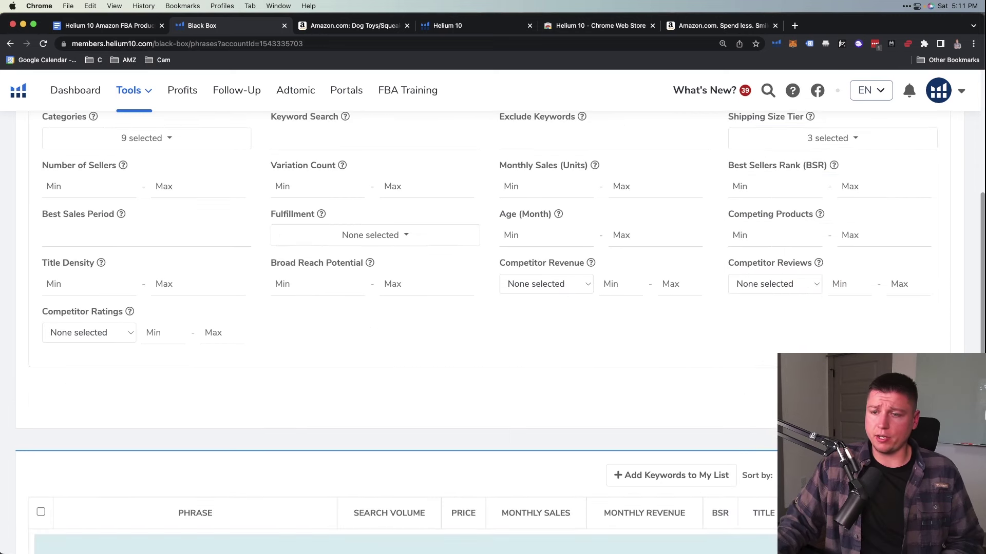
pyautogui.click(920, 293)
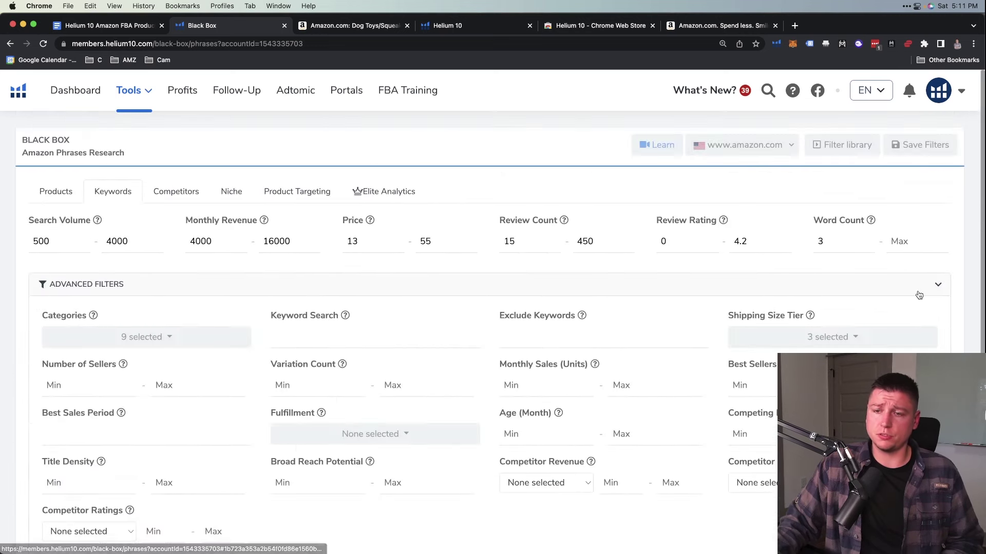
# Look through the keyword results, comparing their search volume, price, sales, revenue and reviews
pyautogui.scroll(-7, 236, 270)
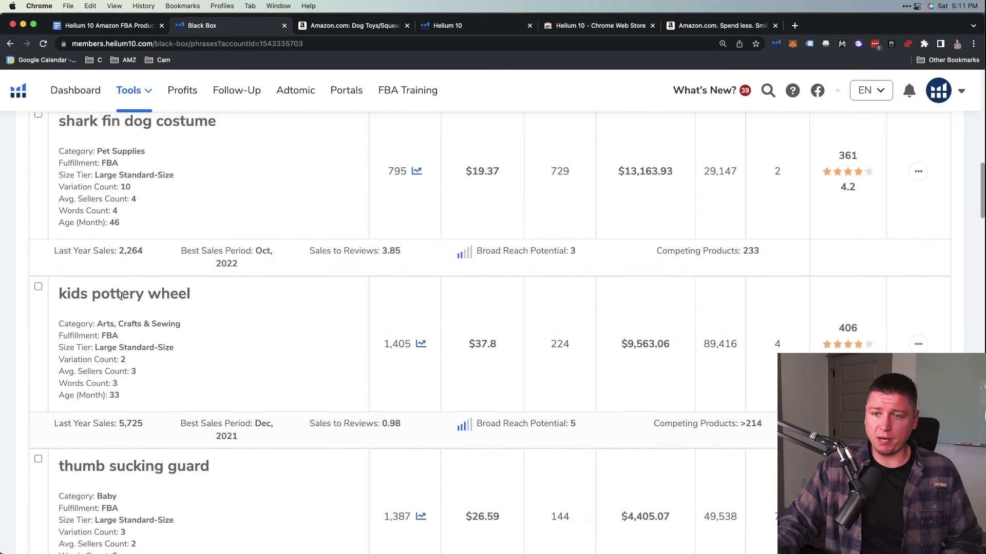
pyautogui.scroll(-14, 123, 296)
pyautogui.scroll(-5, 130, 295)
pyautogui.scroll(14, 131, 300)
pyautogui.scroll(7, 130, 302)
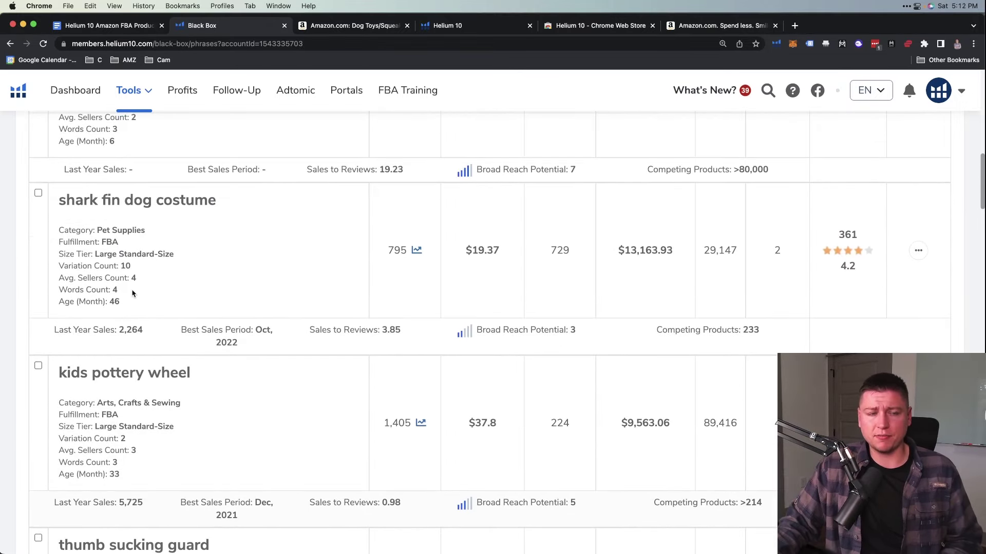
pyautogui.scroll(5, 132, 294)
pyautogui.scroll(-5, 135, 292)
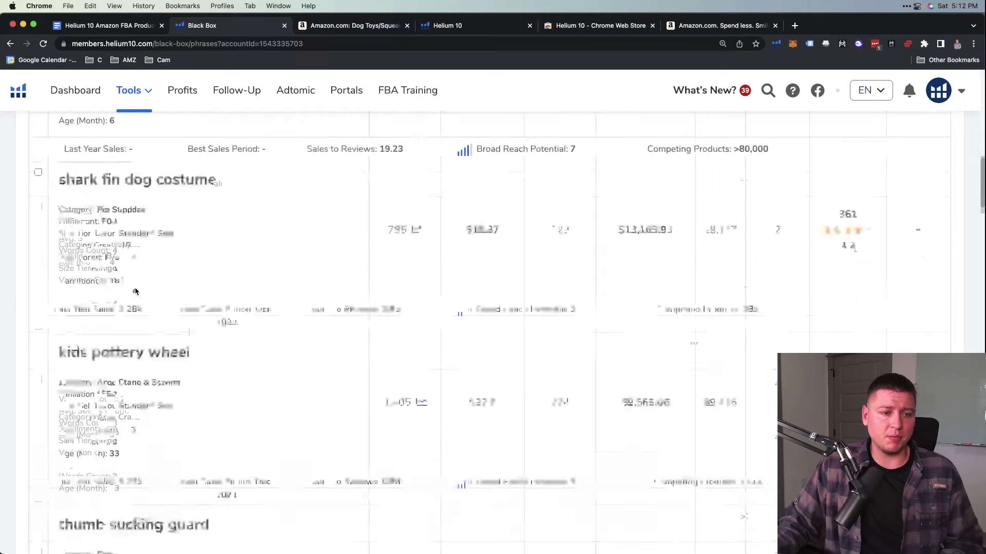
pyautogui.scroll(-3, 128, 266)
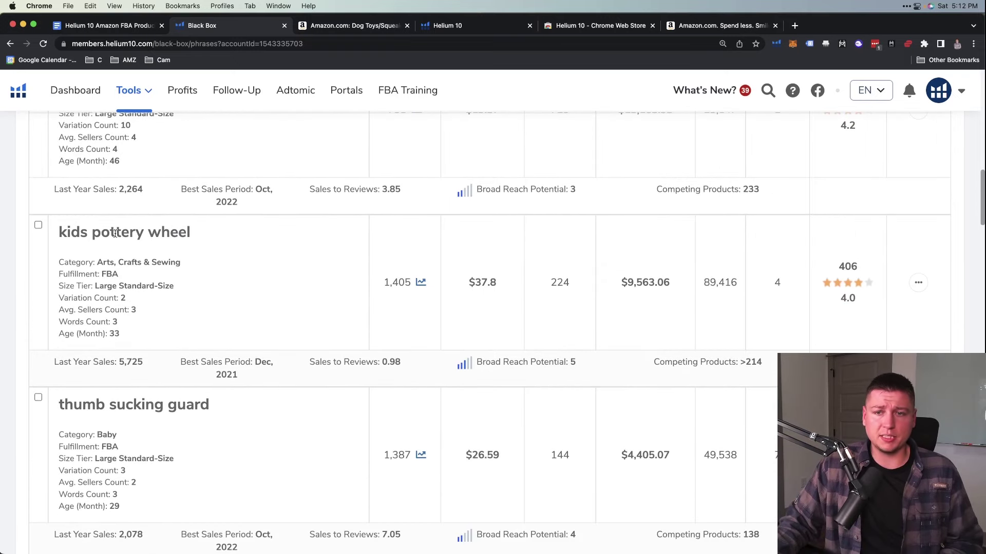
# View the "kids pottery wheel" keyword on Amazon and look over its search results
pyautogui.click(918, 285)
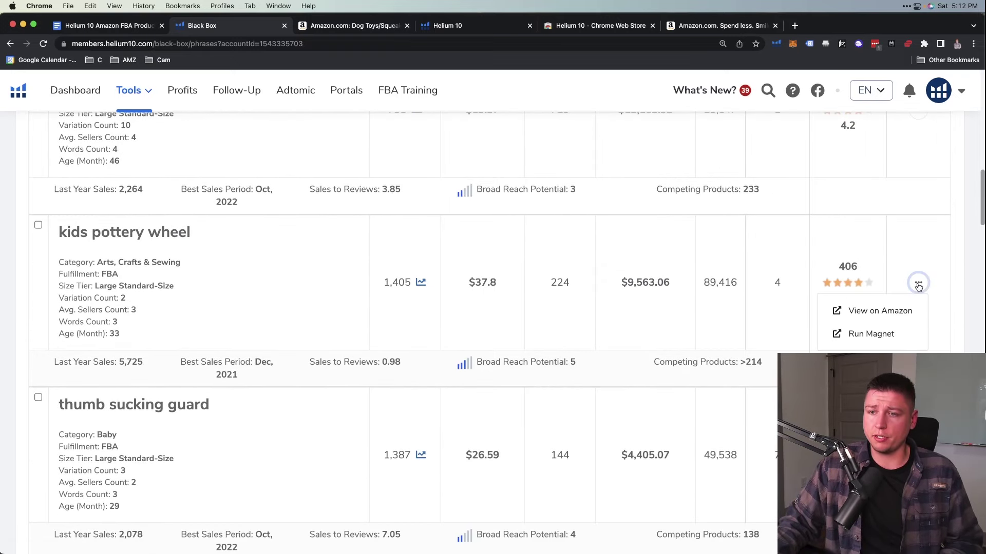
pyautogui.click(867, 312)
pyautogui.scroll(-15, 586, 309)
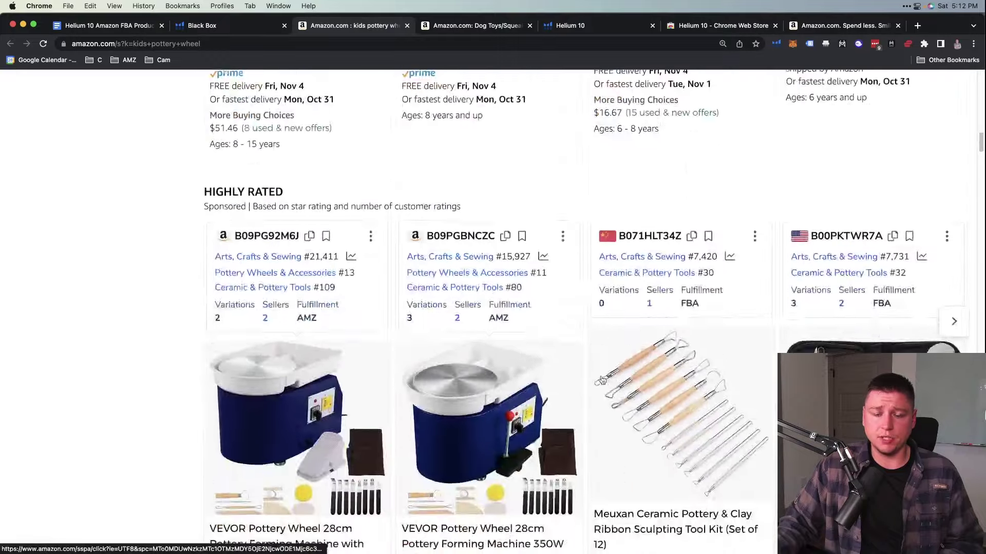
pyautogui.scroll(7, 595, 370)
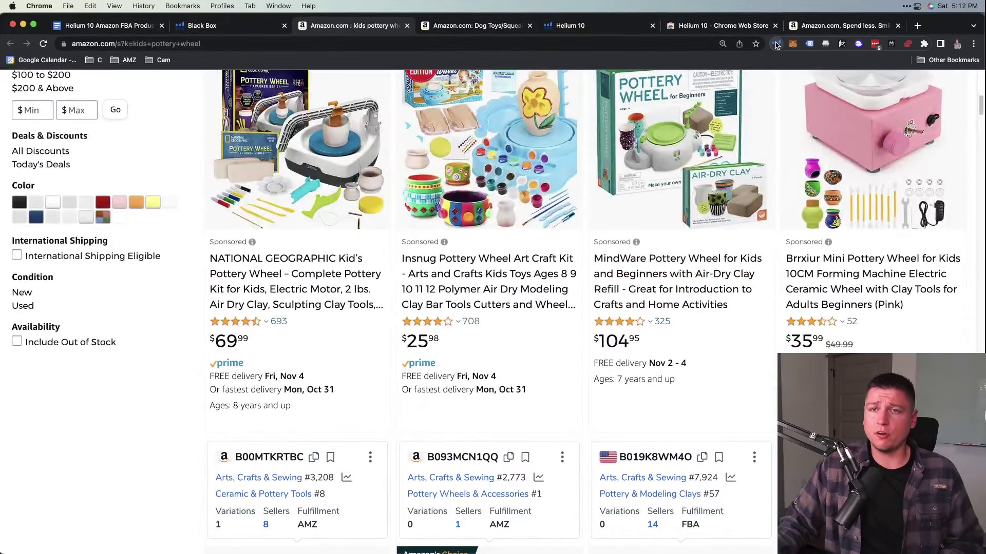
# Run Xray on the "kids pottery wheel" results and examine the listed products' price, sales and revenue
pyautogui.click(776, 45)
pyautogui.click(616, 117)
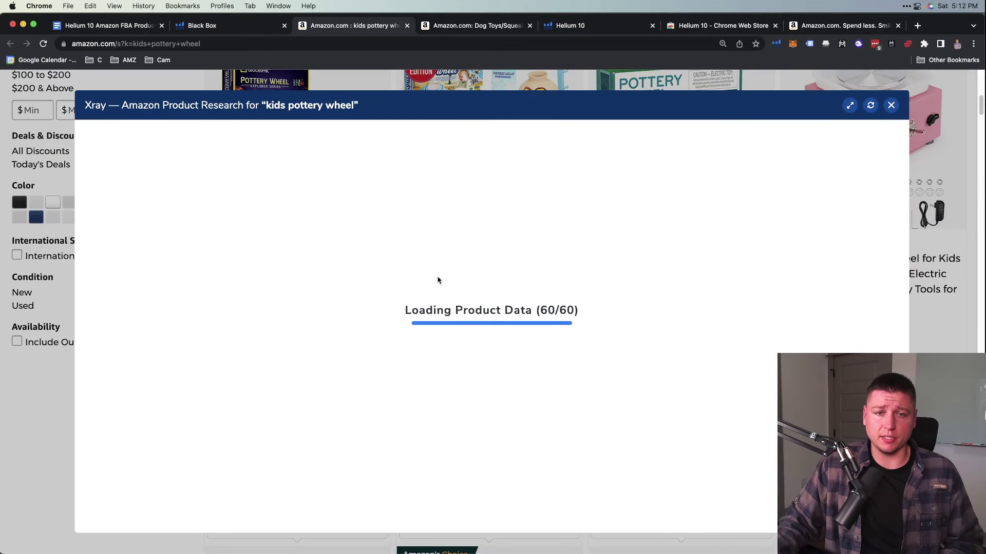
pyautogui.scroll(-1, 655, 363)
pyautogui.scroll(-3, 656, 363)
pyautogui.scroll(-1, 661, 334)
pyautogui.scroll(-1, 661, 334)
pyautogui.scroll(3, 273, 374)
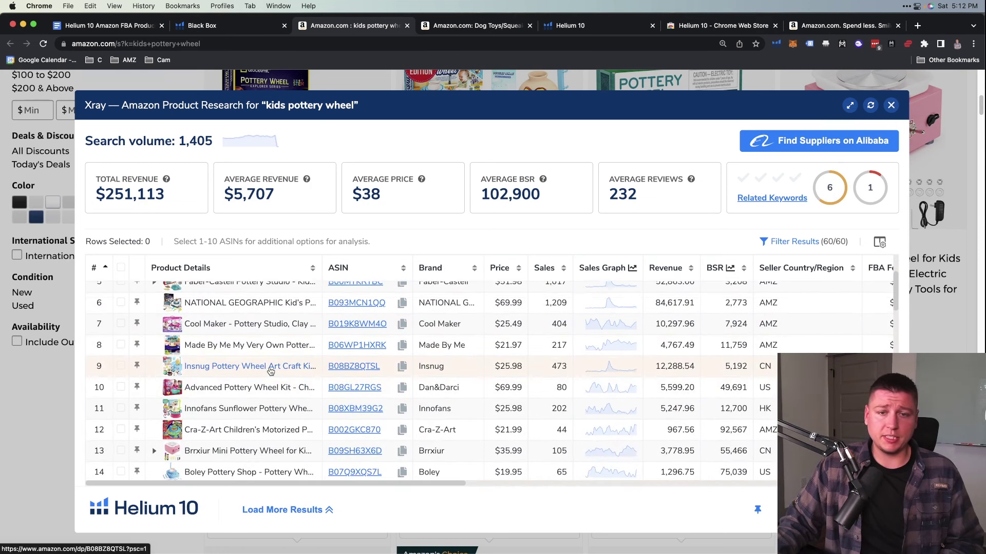
pyautogui.moveTo(234, 318)
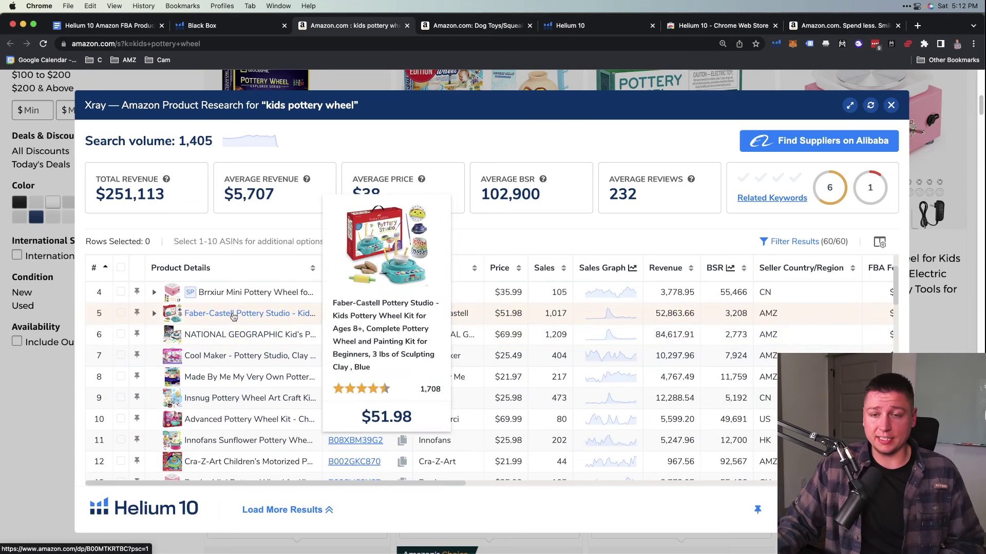
pyautogui.moveTo(247, 335)
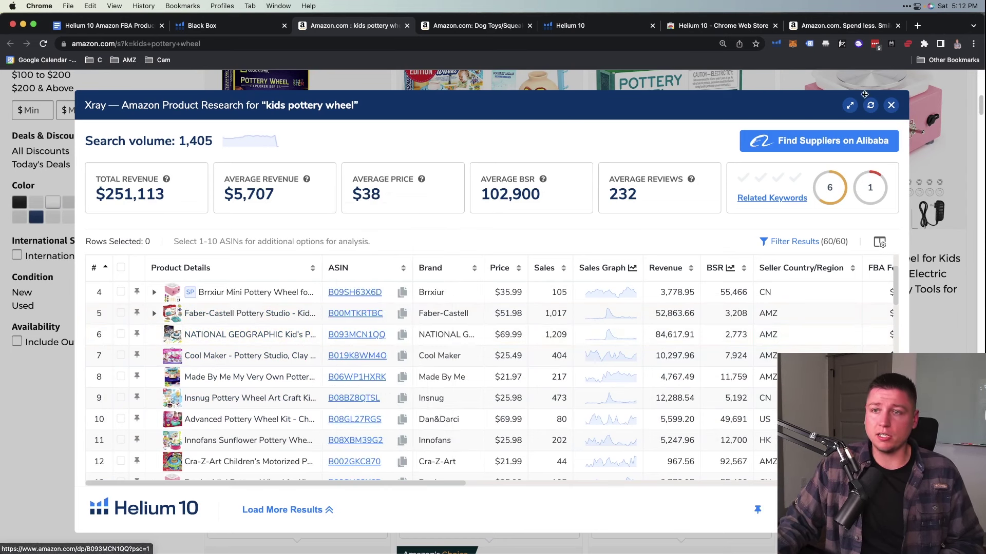
pyautogui.click(891, 105)
# Open the Dan&Darci Advanced Pottery Wheel Kit listing from the search results and check its rating breakdown
pyautogui.scroll(-5, 467, 293)
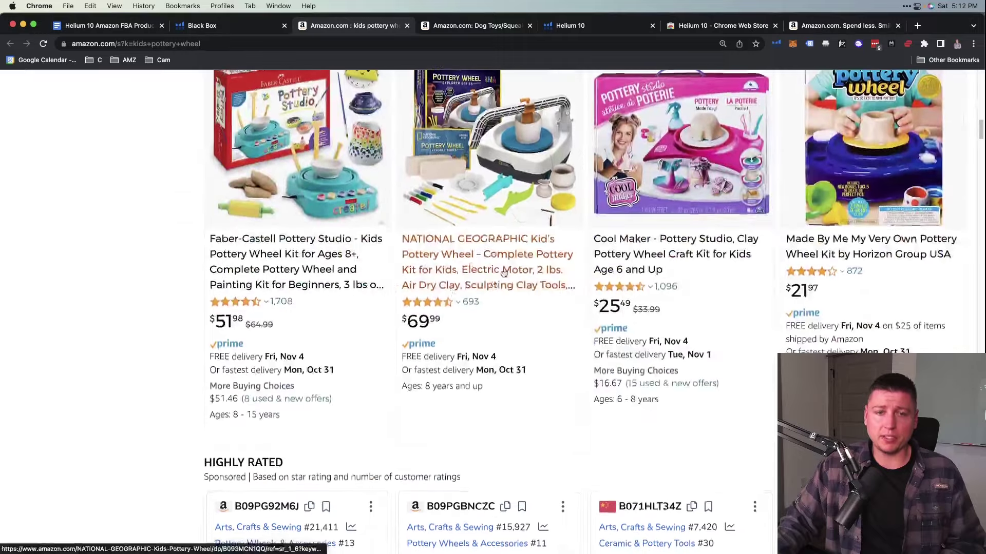
pyautogui.scroll(-5, 467, 292)
pyautogui.scroll(-3, 466, 302)
pyautogui.scroll(-10, 466, 302)
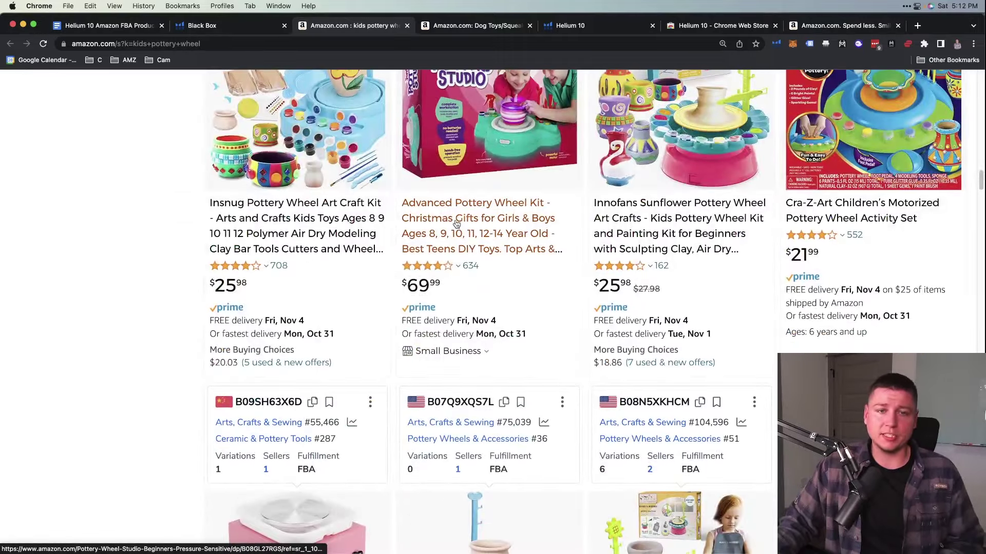
pyautogui.click(456, 219)
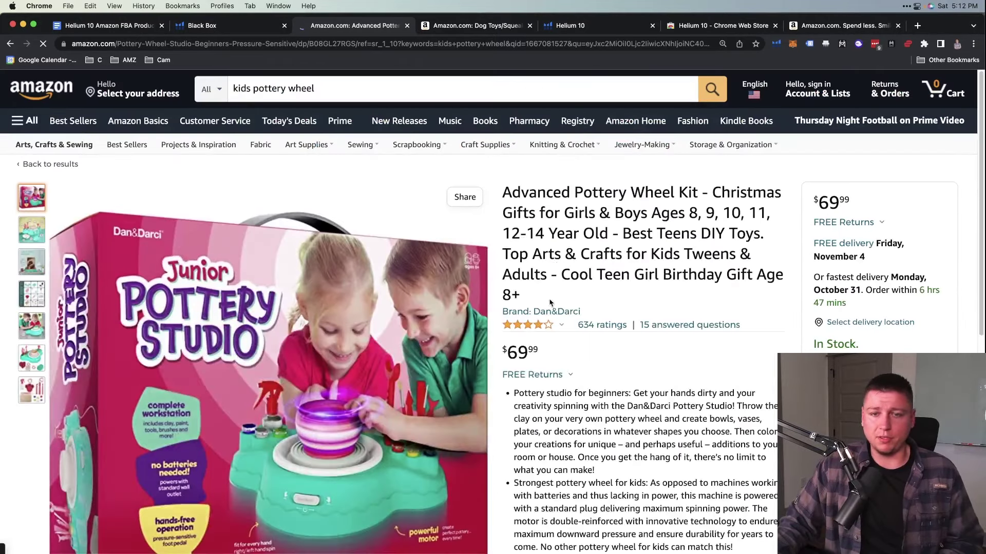
pyautogui.scroll(-1, 564, 257)
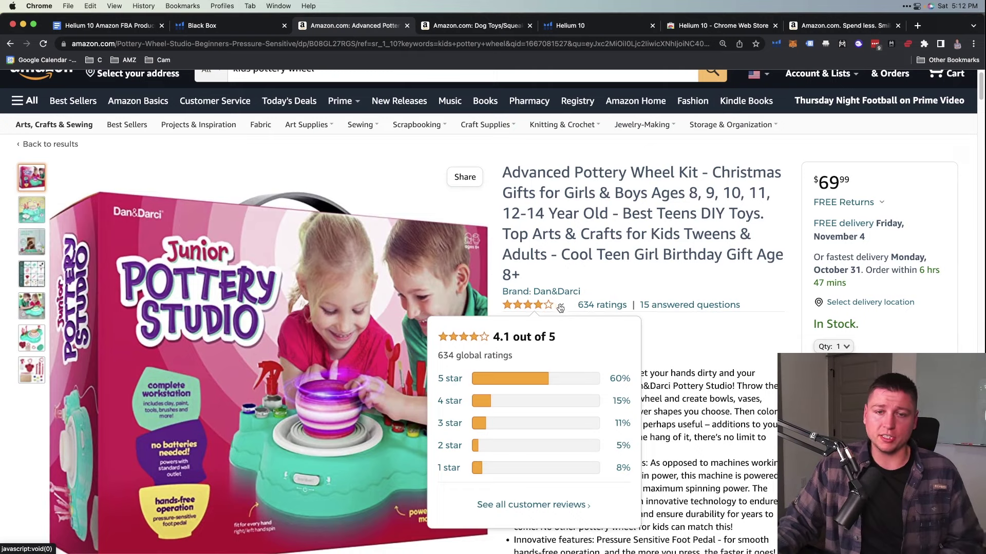
# Filter the pottery kit's customer reviews to 1 star and read the complaints about the product
pyautogui.click(590, 305)
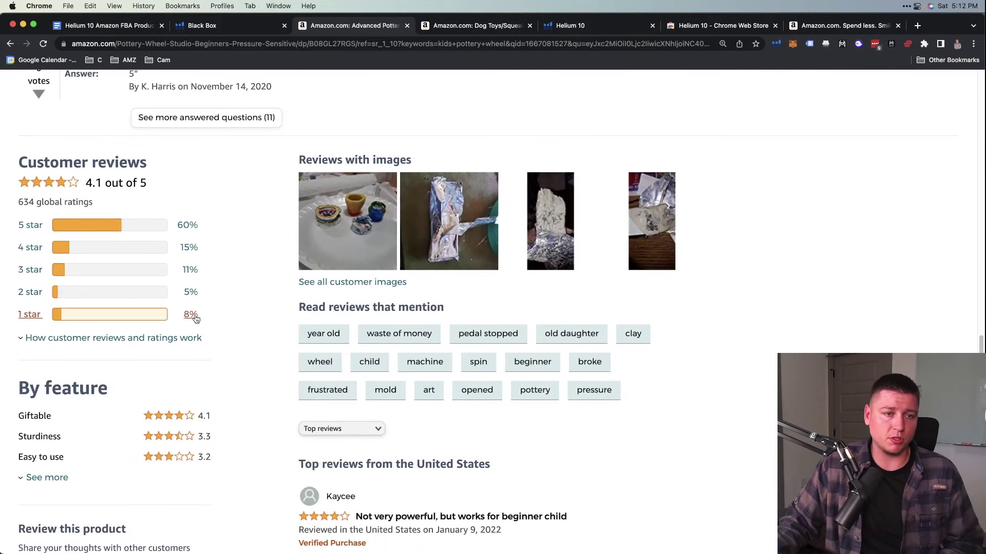
pyautogui.click(190, 315)
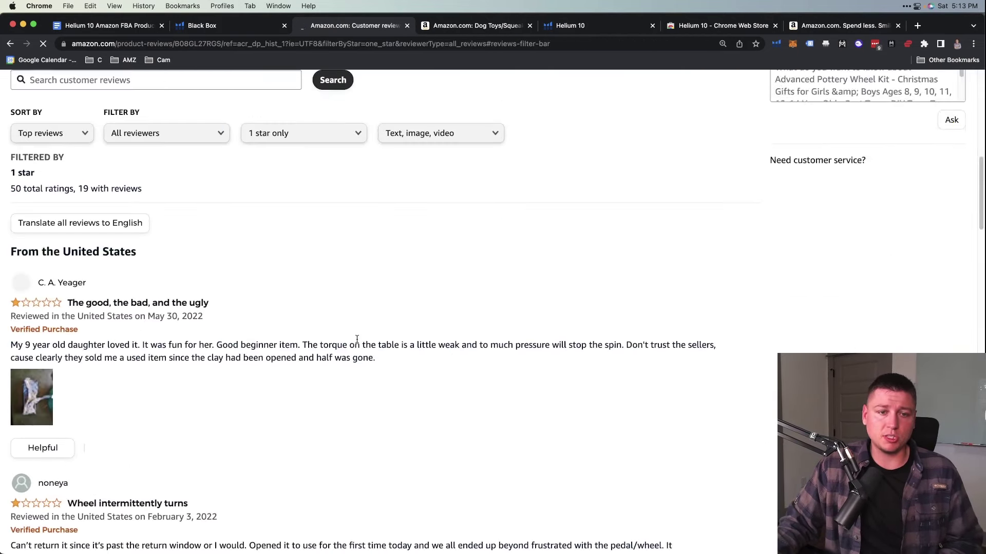
pyautogui.scroll(-1, 231, 287)
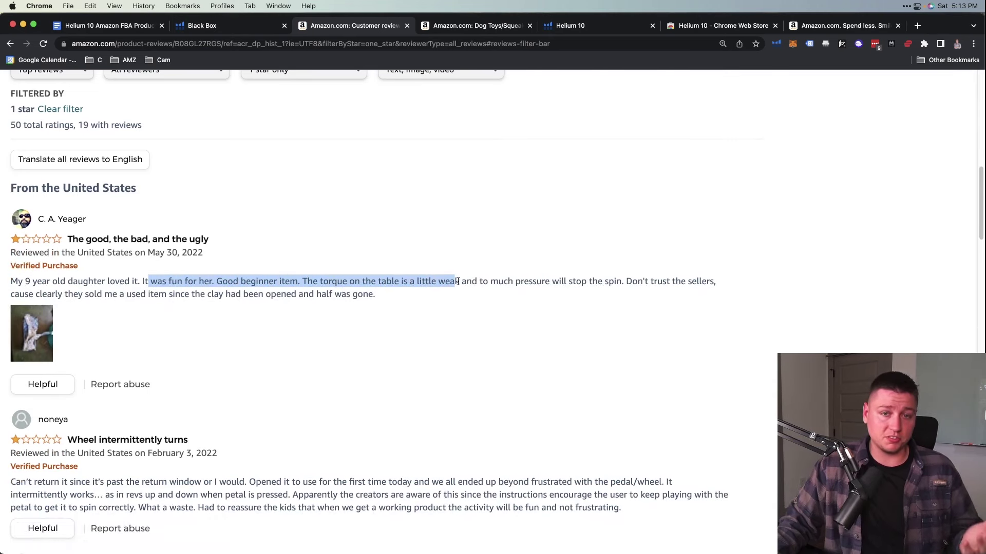
pyautogui.moveTo(478, 282); pyautogui.dragTo(515, 281)
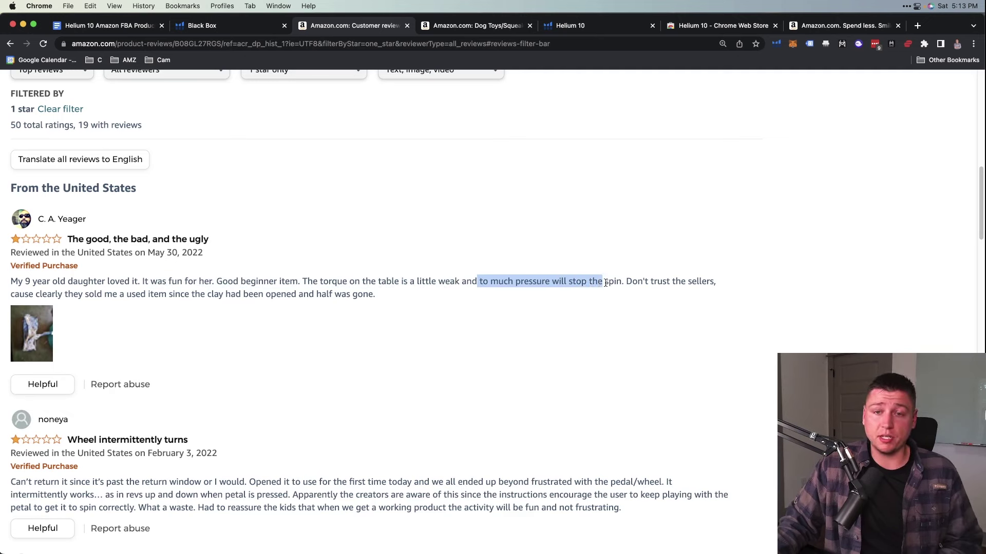
pyautogui.moveTo(650, 285); pyautogui.dragTo(654, 294)
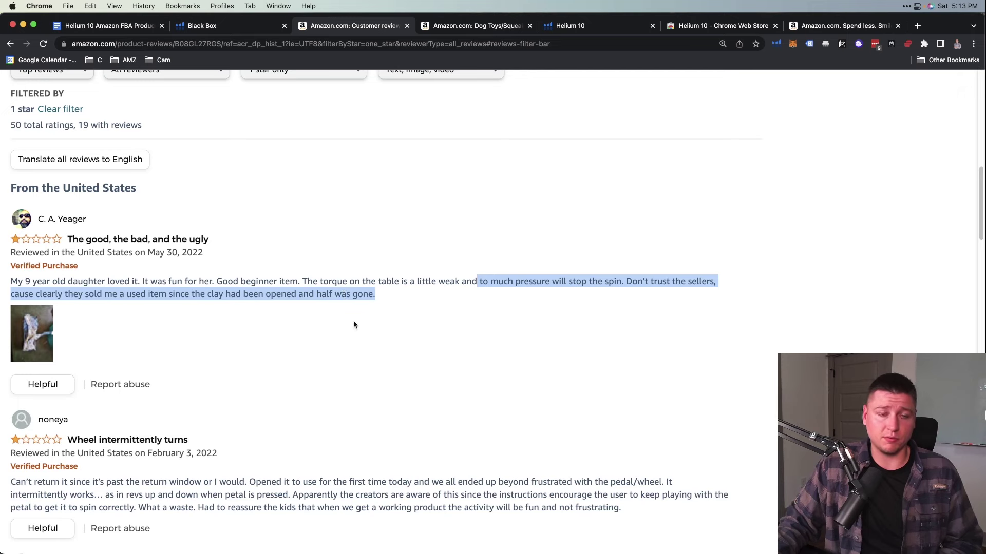
pyautogui.scroll(-3, 266, 352)
pyautogui.scroll(-2, 38, 382)
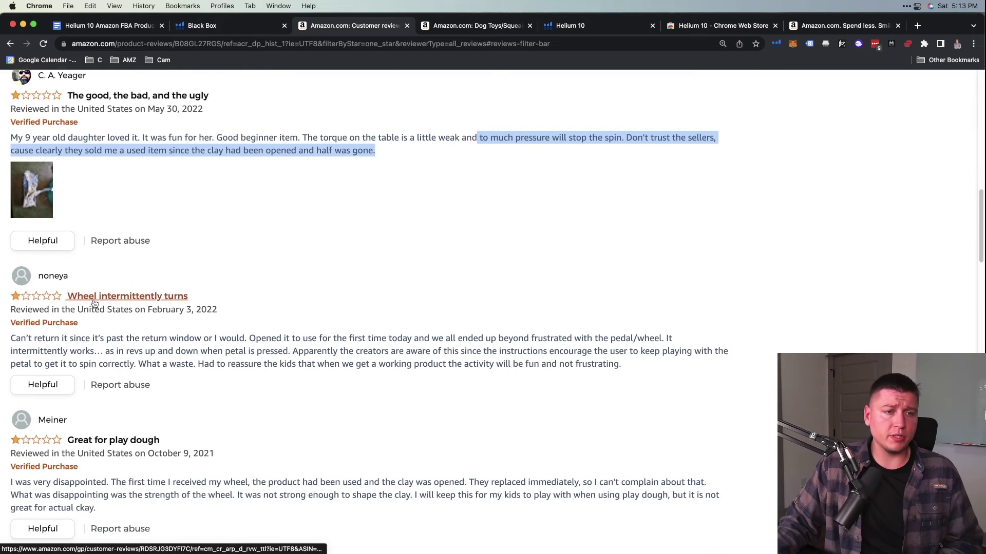
pyautogui.scroll(15, 165, 311)
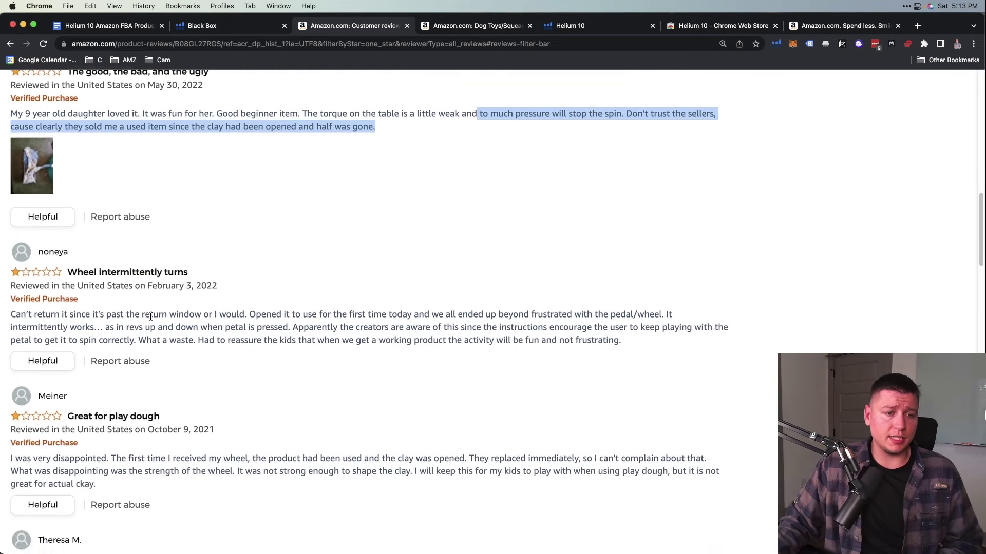
# Return to the "kids pottery wheel" search results and compare the competing listings' prices, ratings and review counts
pyautogui.click(9, 44)
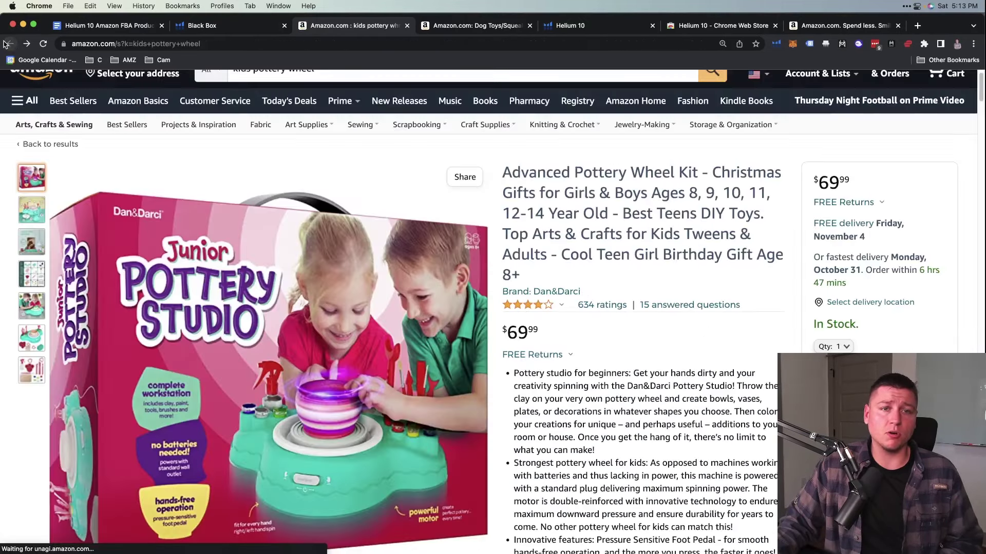
pyautogui.click(10, 43)
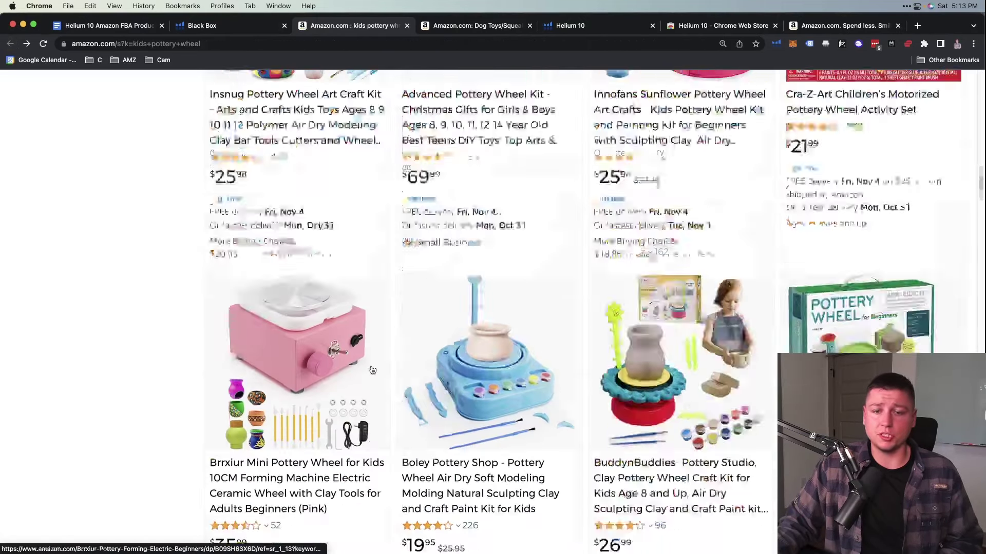
pyautogui.scroll(-5, 372, 370)
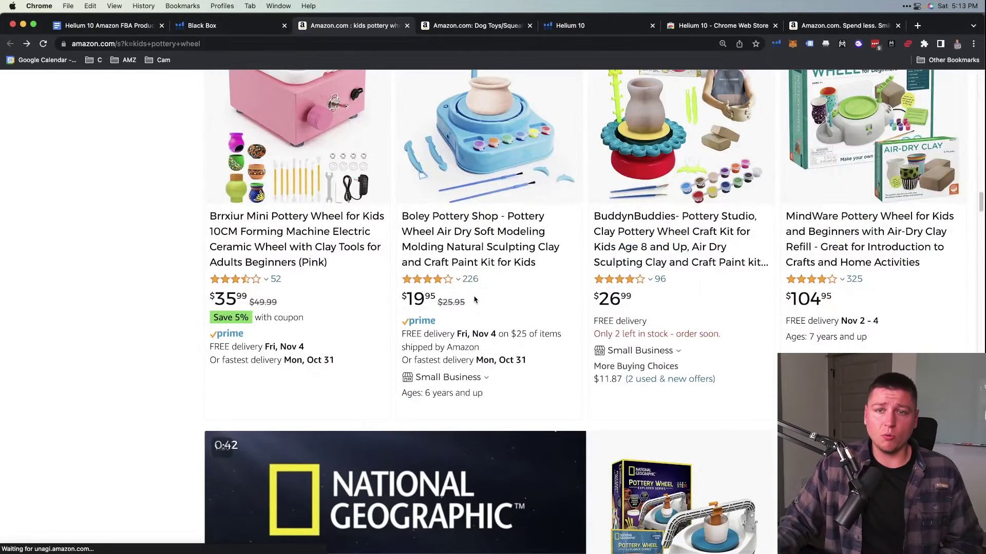
pyautogui.scroll(4, 431, 256)
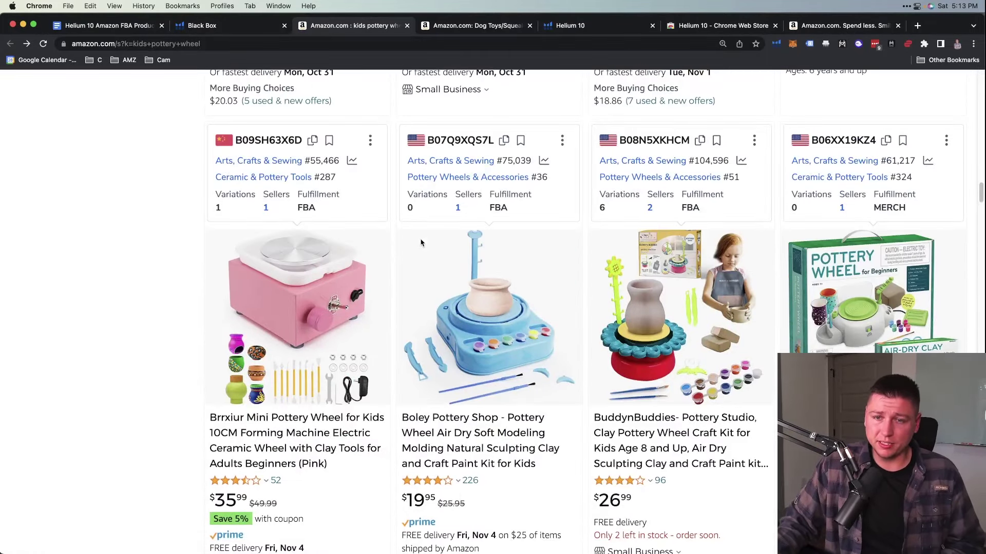
pyautogui.scroll(-15, 421, 242)
pyautogui.scroll(12, 438, 288)
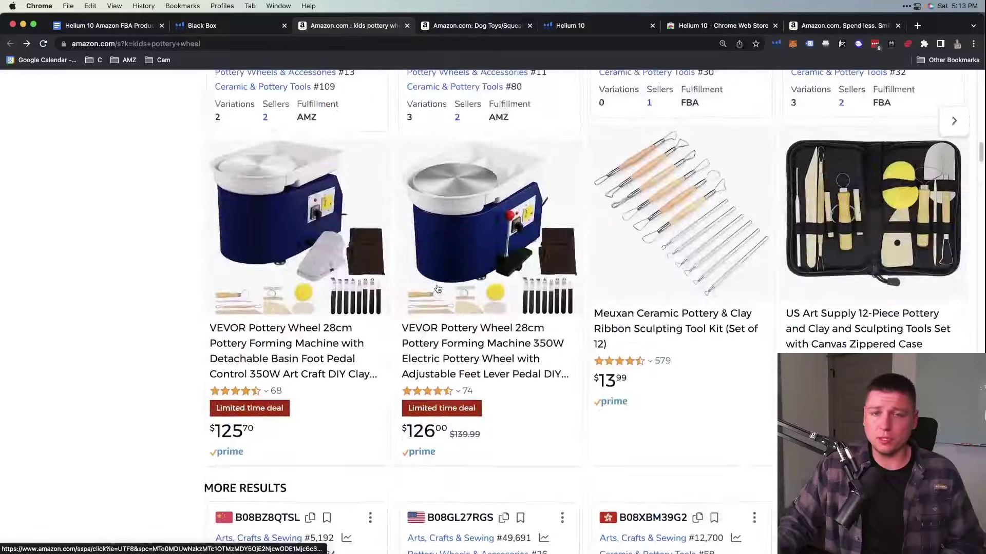
pyautogui.scroll(7, 438, 289)
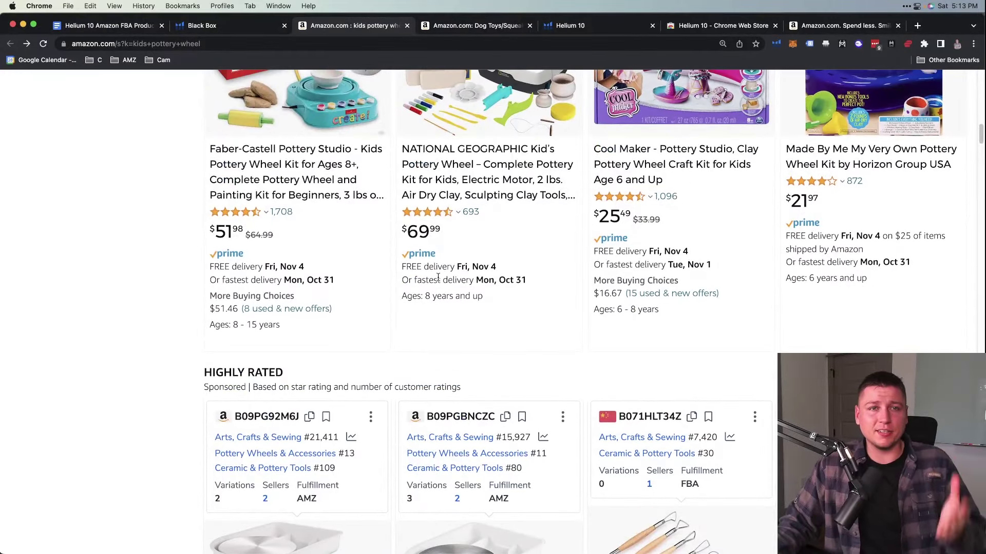
pyautogui.scroll(15, 257, 154)
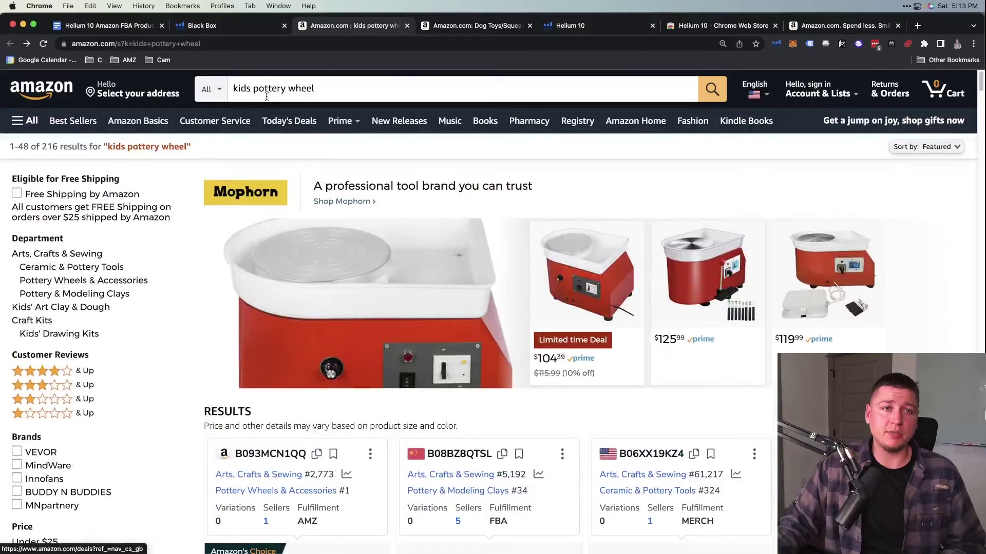
# Copy the phrase "kids pottery wheel" from the Amazon search box
pyautogui.doubleClick(270, 89)
pyautogui.tripleClick(270, 88)
pyautogui.rightClick(270, 89)
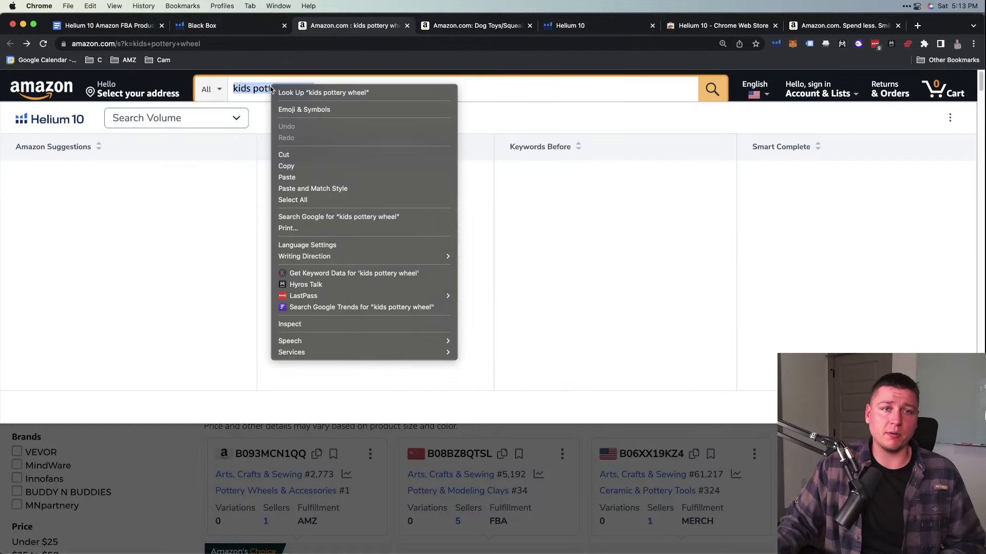
pyautogui.click(295, 165)
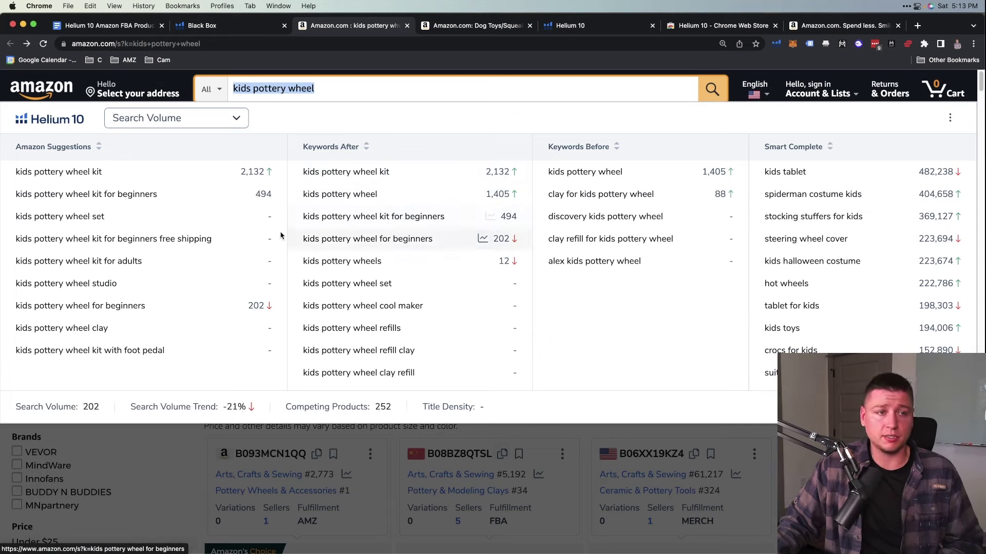
# Switch back to Helium 10 and open the Magnet keyword research tool from the dashboard
pyautogui.click(225, 27)
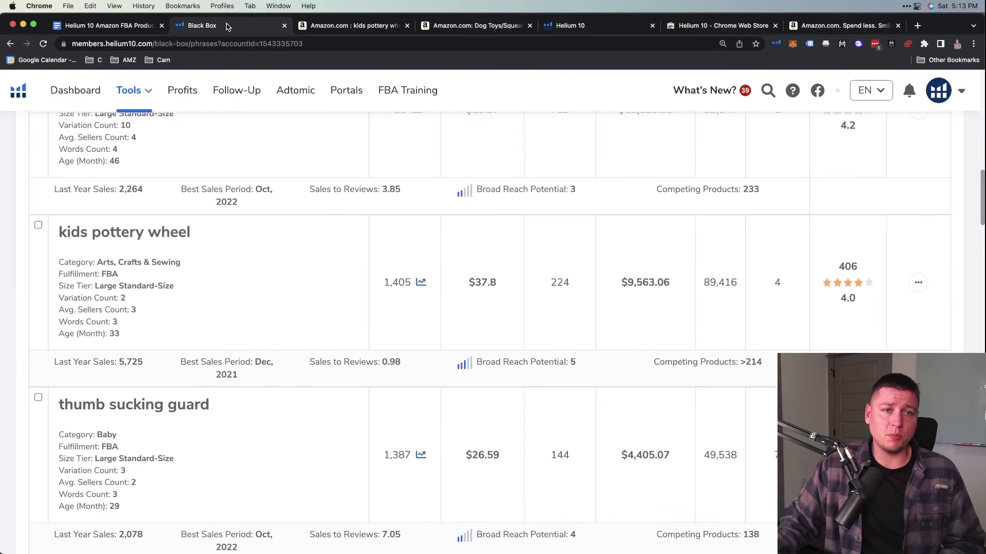
pyautogui.scroll(4, 70, 135)
pyautogui.click(74, 96)
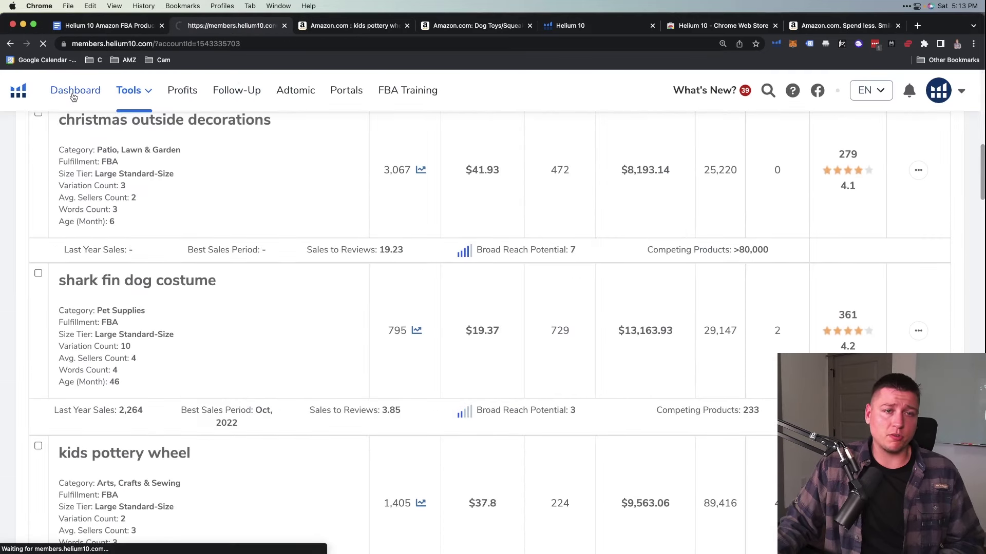
pyautogui.scroll(-10, 862, 264)
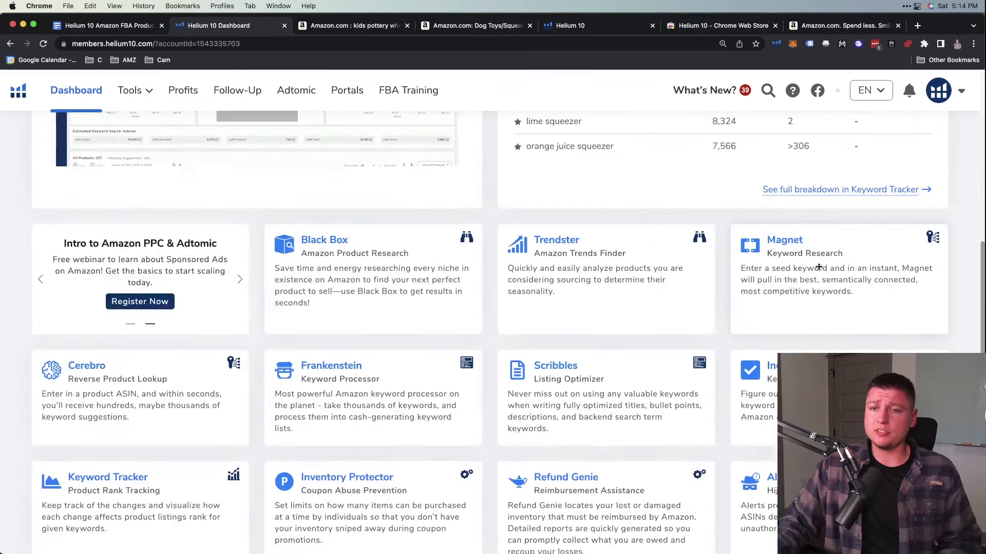
pyautogui.click(786, 241)
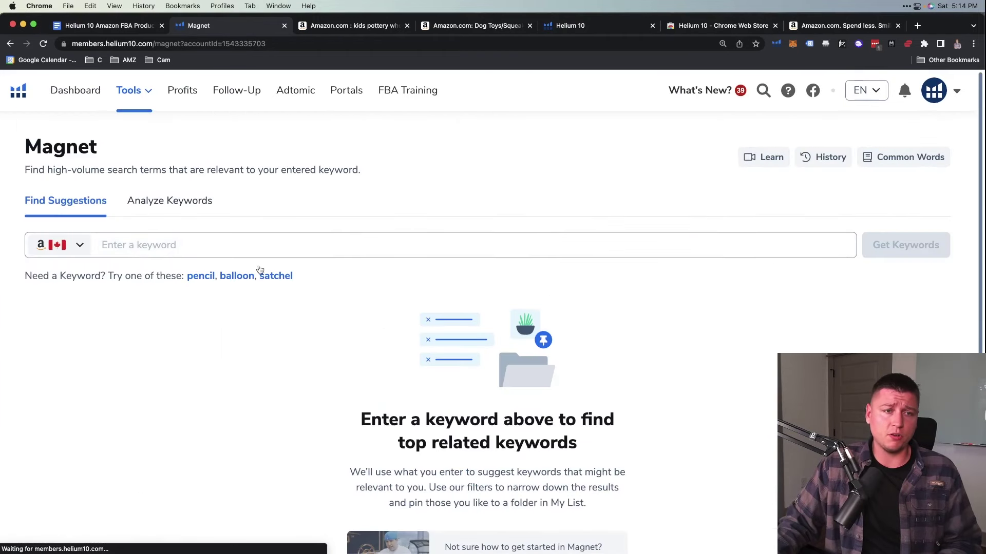
# Set Magnet's marketplace to Amazon US and get related keywords for "kids pottery wheel"
pyautogui.click(59, 245)
pyautogui.click(93, 307)
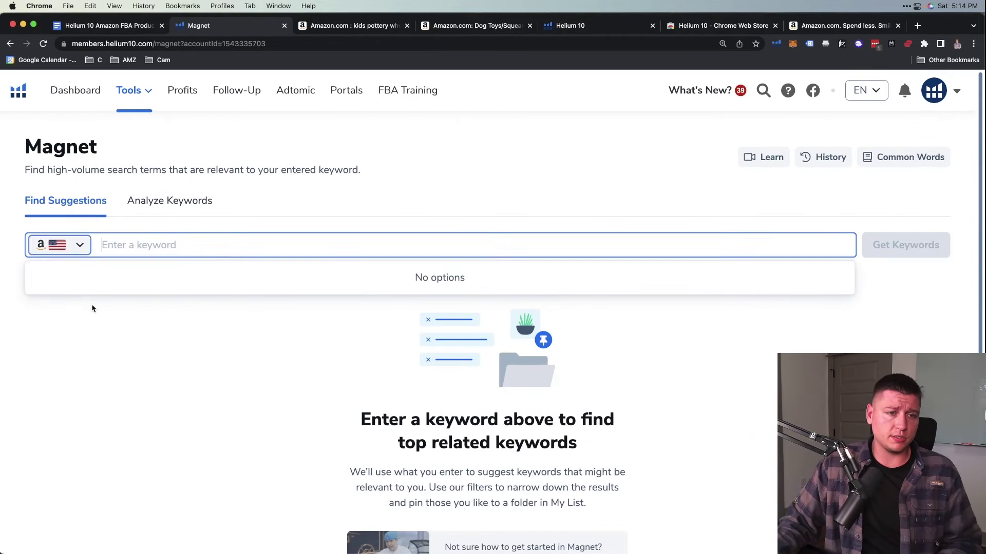
pyautogui.rightClick(127, 245)
pyautogui.click(140, 319)
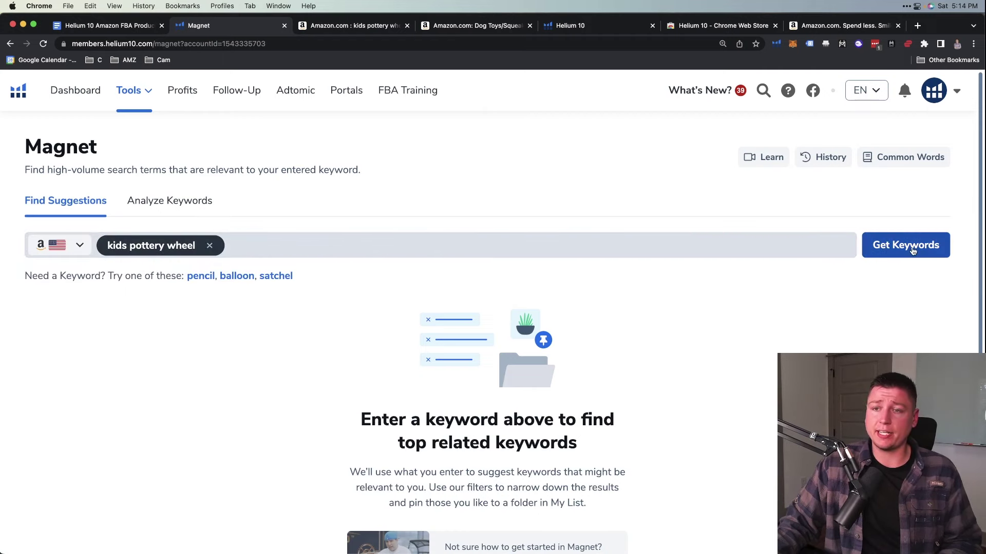
pyautogui.click(910, 250)
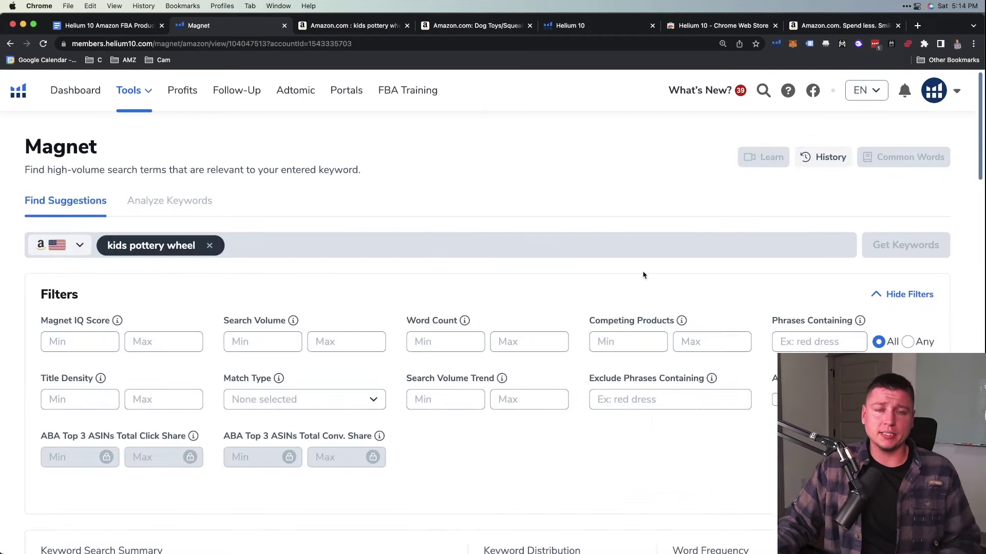
pyautogui.scroll(-1, 522, 276)
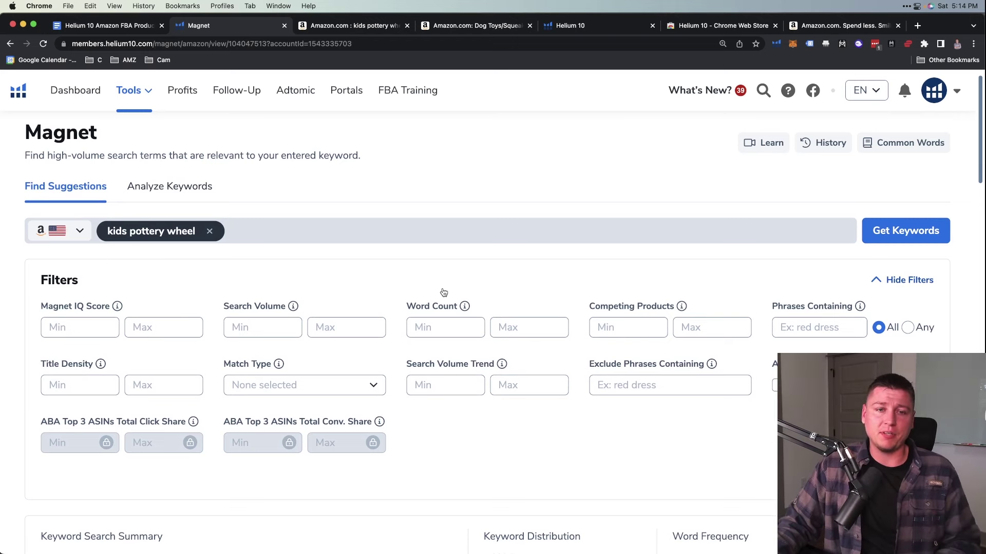
# Filter the related keywords to a search volume of 500 to 4000 and a minimum word count of 3
pyautogui.scroll(-5, 443, 293)
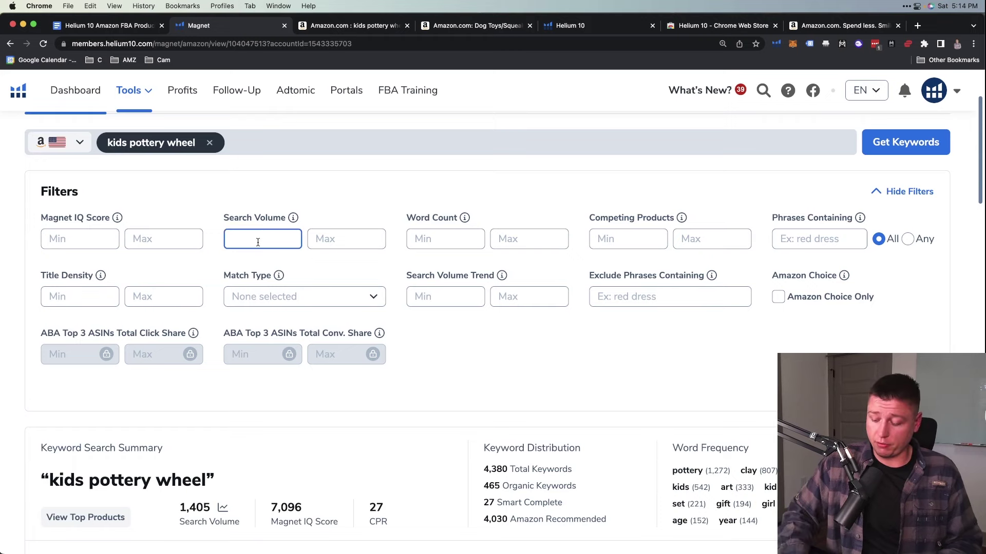
pyautogui.write('00')
pyautogui.click(342, 234)
pyautogui.write('4000')
pyautogui.click(419, 234)
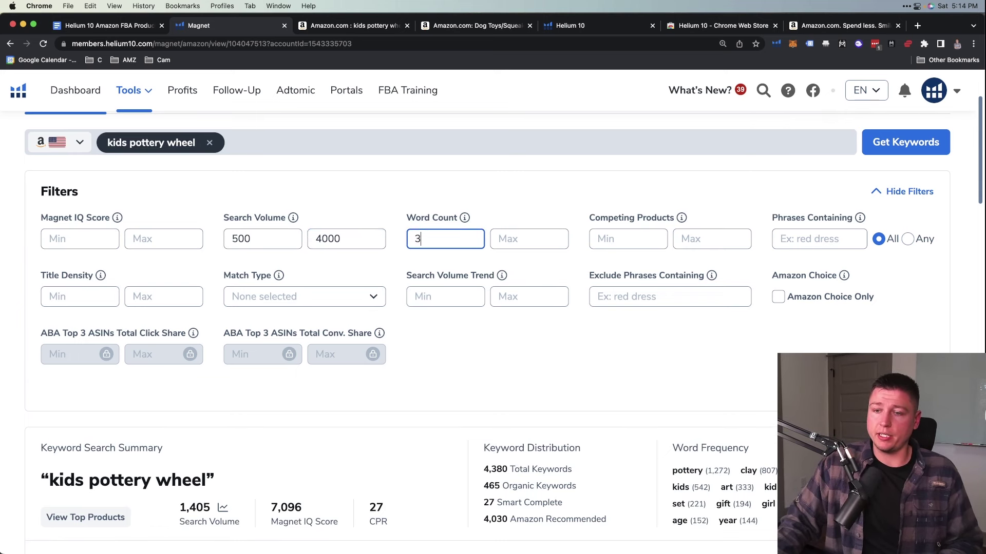
pyautogui.scroll(-4, 875, 216)
pyautogui.click(901, 200)
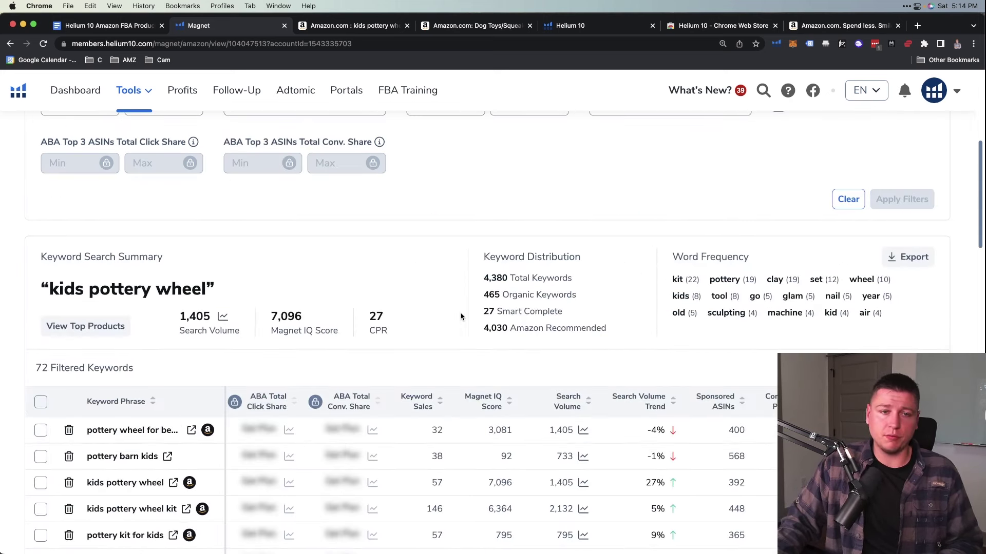
# Widen the Keyword Phrase column and sort the filtered keywords by Magnet IQ Score, highest first
pyautogui.scroll(-4, 460, 317)
pyautogui.moveTo(229, 210); pyautogui.dragTo(312, 212)
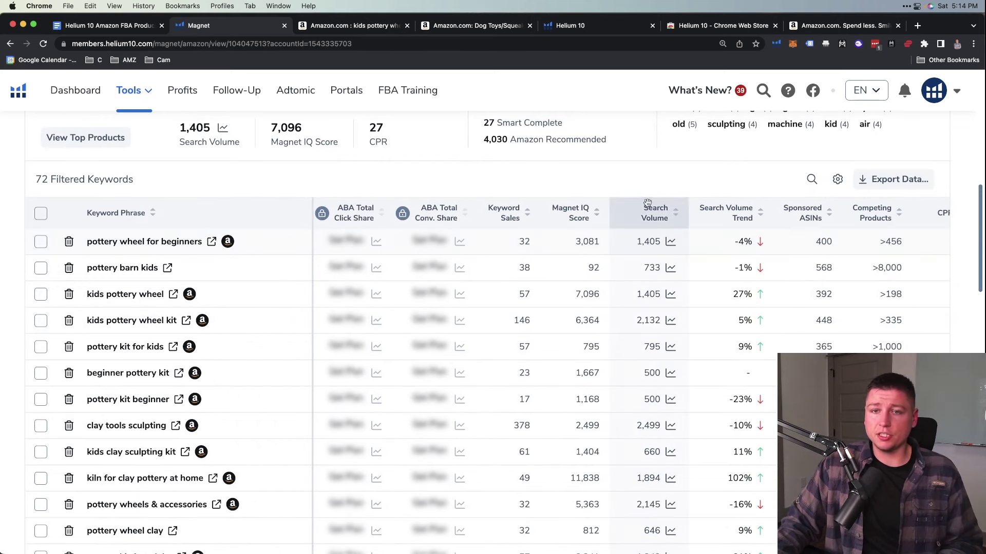
pyautogui.scroll(-2, 648, 221)
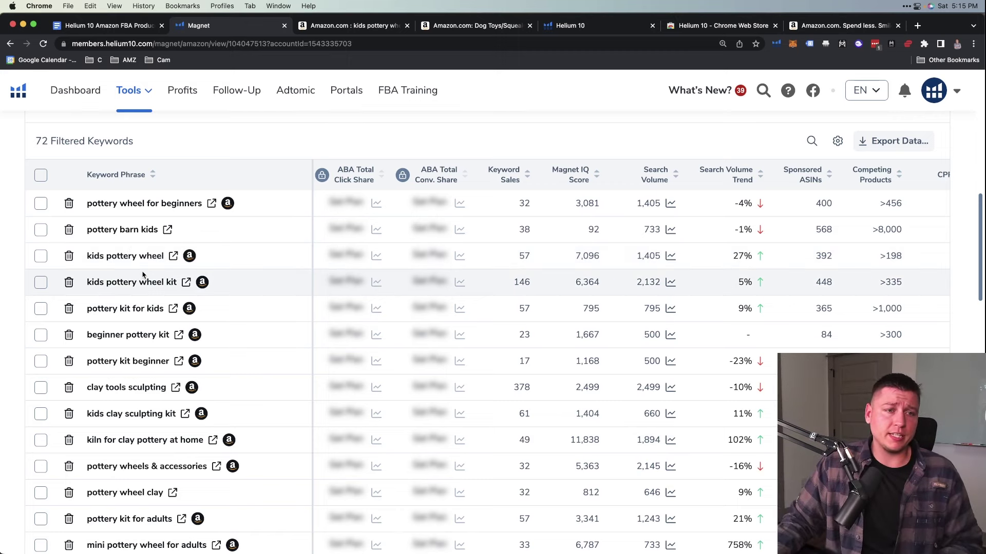
pyautogui.scroll(-1, 145, 282)
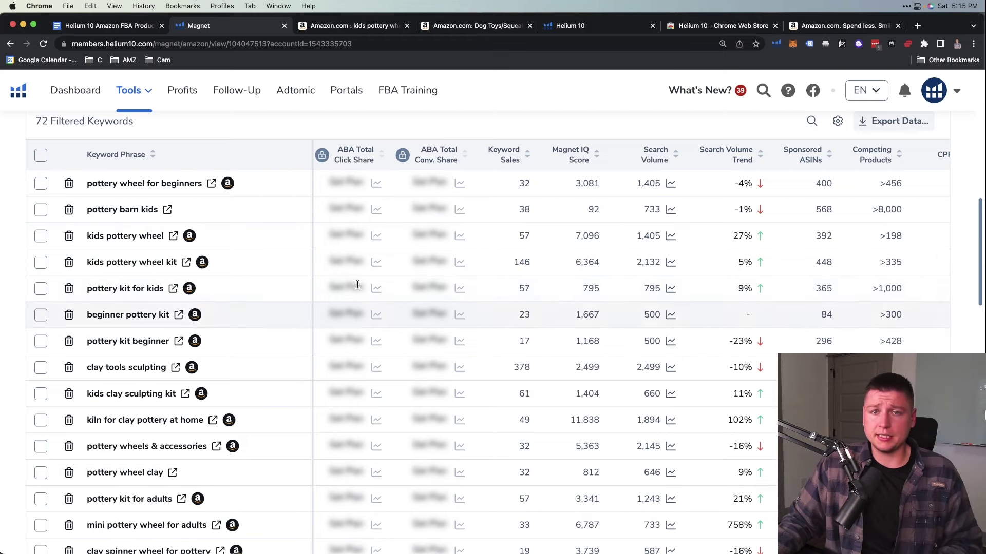
pyautogui.moveTo(580, 164)
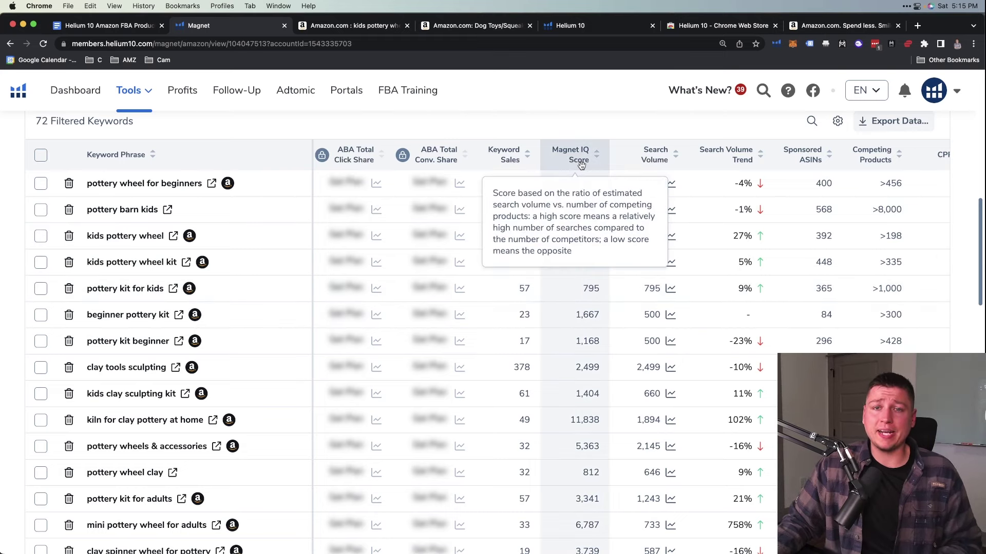
pyautogui.click(580, 164)
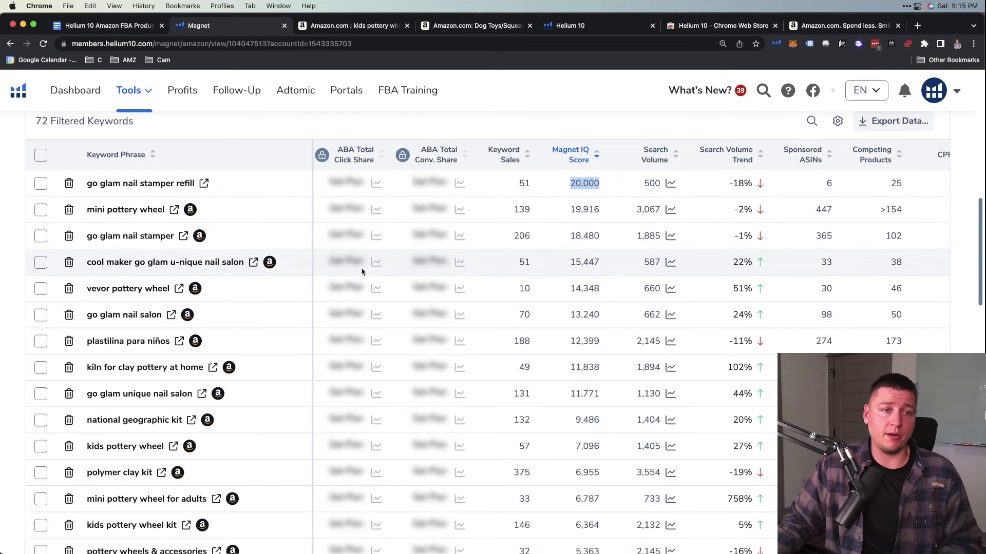
# Open the Amazon search results for the keyword "mini pottery wheel" and go down to the product listings
pyautogui.scroll(-1, 354, 262)
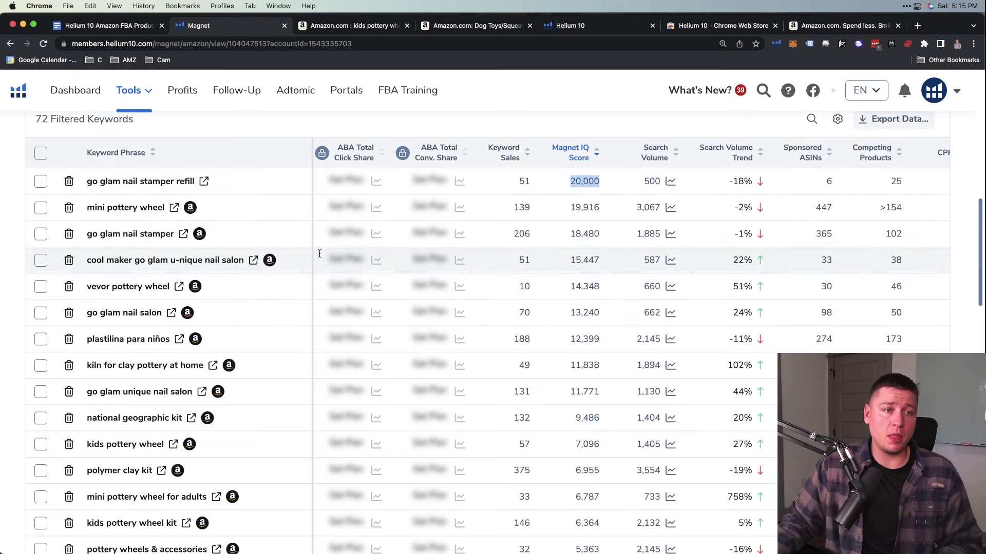
pyautogui.click(174, 207)
pyautogui.scroll(-10, 73, 286)
pyautogui.scroll(-5, 639, 202)
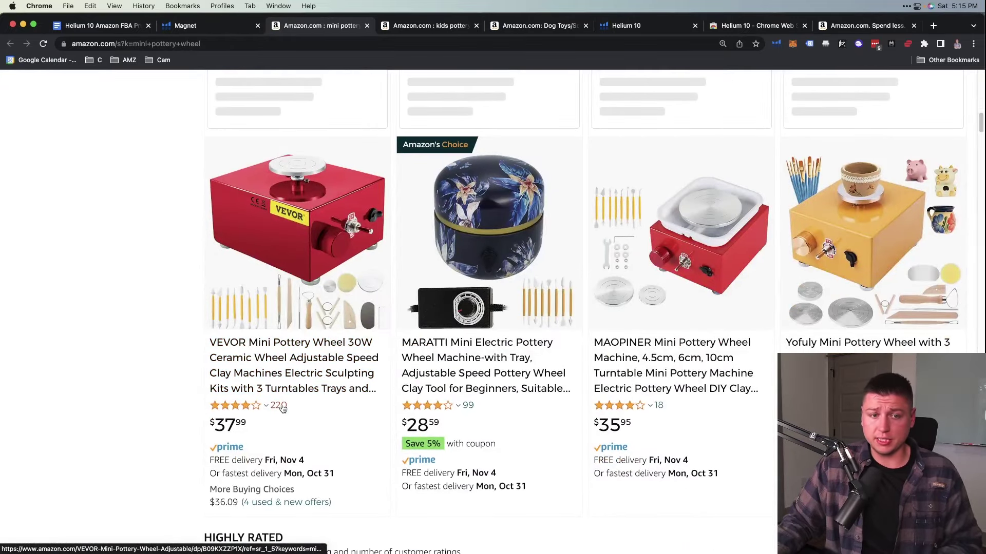
# Compare the mini pottery wheel listings' prices, star ratings and review counts
pyautogui.moveTo(266, 429)
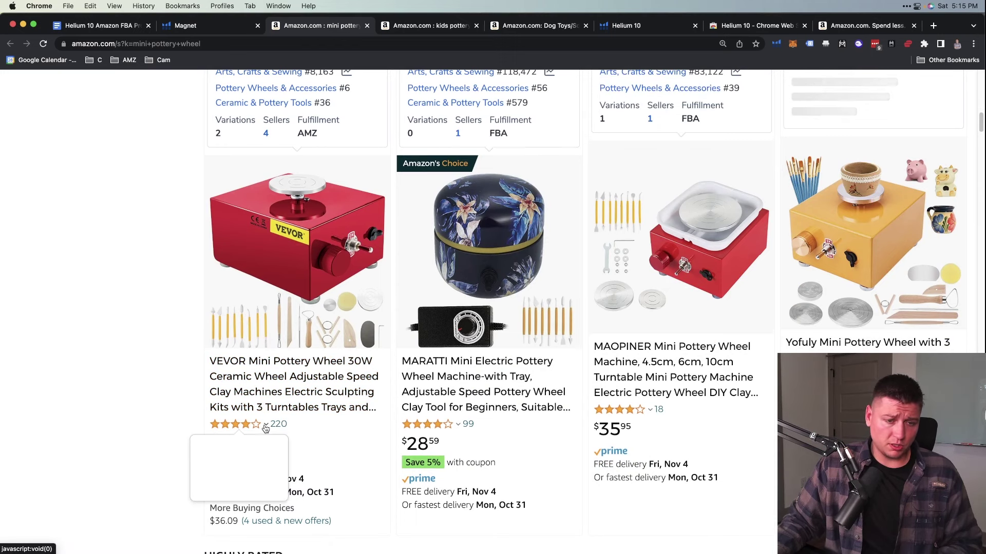
pyautogui.scroll(-3, 263, 430)
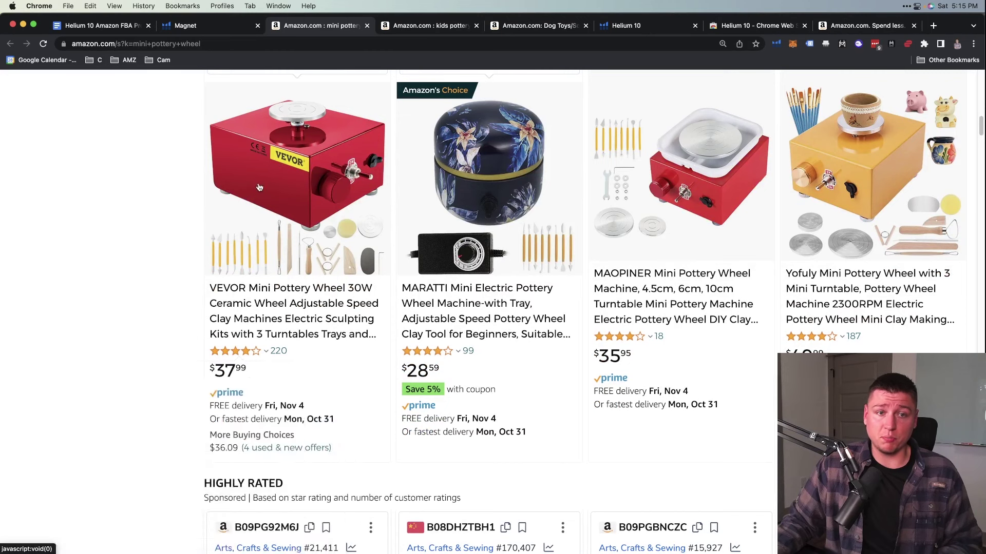
pyautogui.moveTo(411, 358)
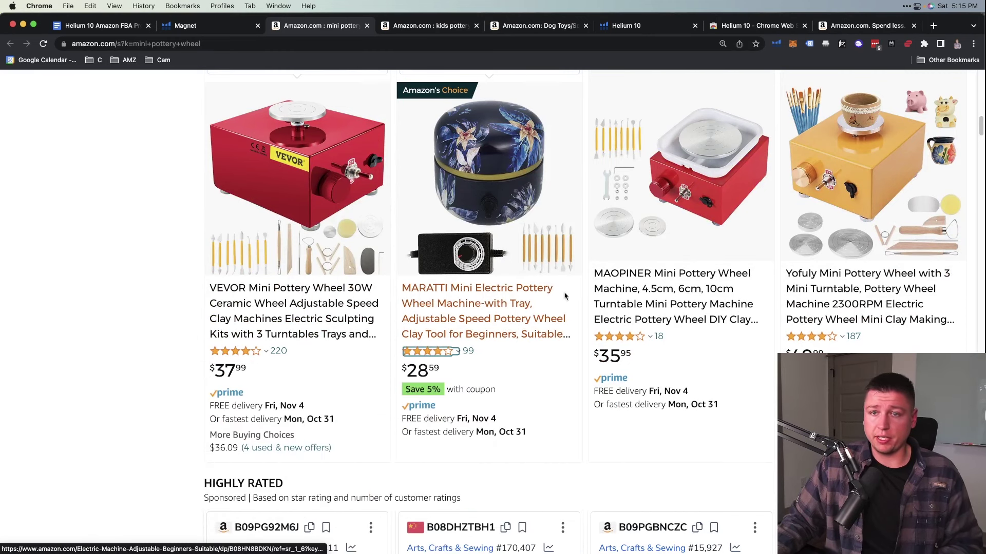
pyautogui.scroll(-8, 519, 347)
pyautogui.scroll(-12, 518, 346)
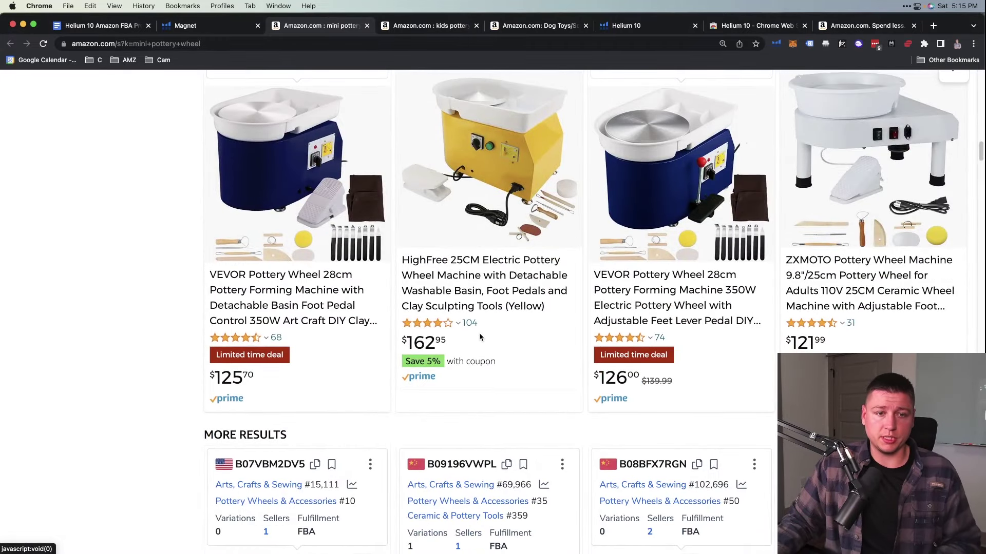
pyautogui.scroll(5, 480, 333)
pyautogui.scroll(10, 480, 331)
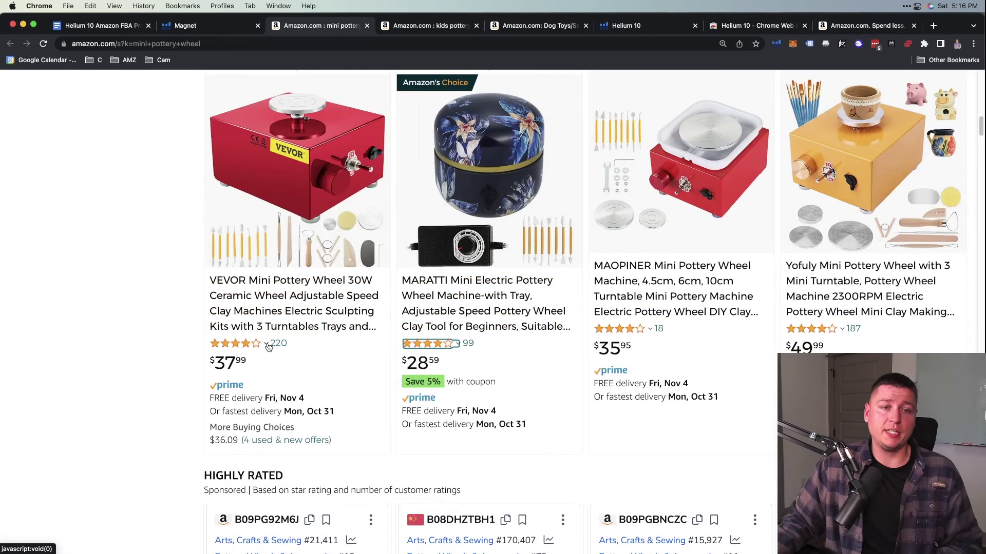
pyautogui.moveTo(267, 347)
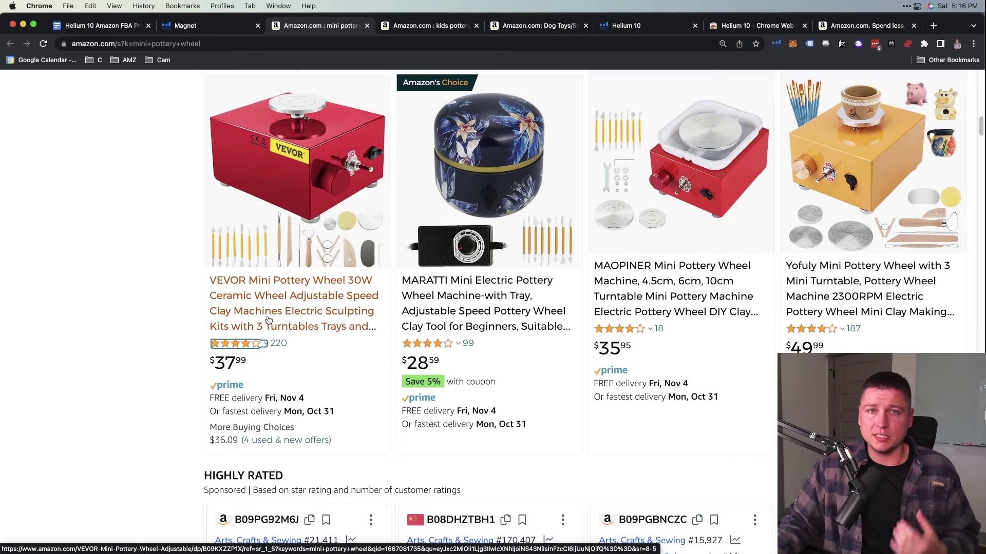
# Open the VEVOR Mini Pottery Wheel 30W listing and go through its page down to the product information
pyautogui.click(269, 320)
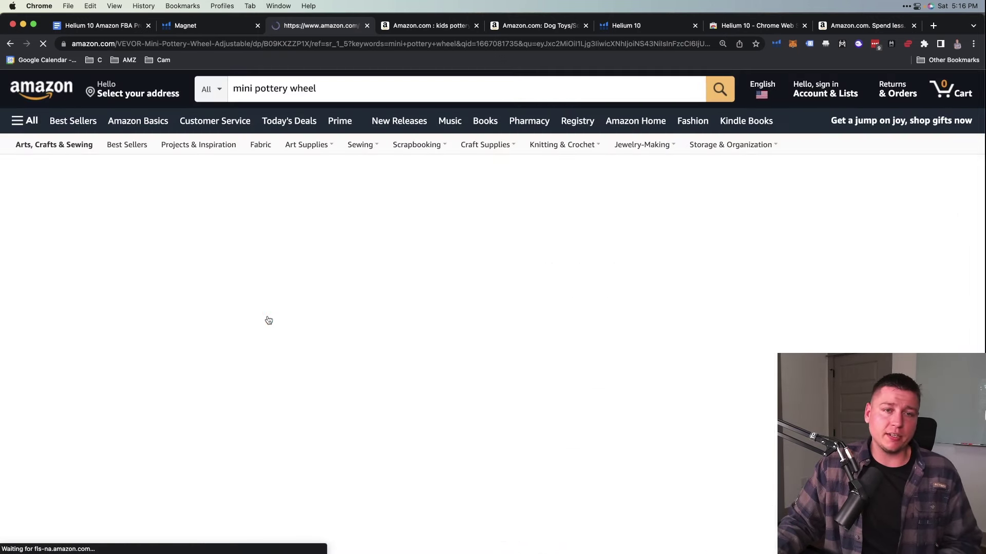
pyautogui.scroll(-15, 467, 349)
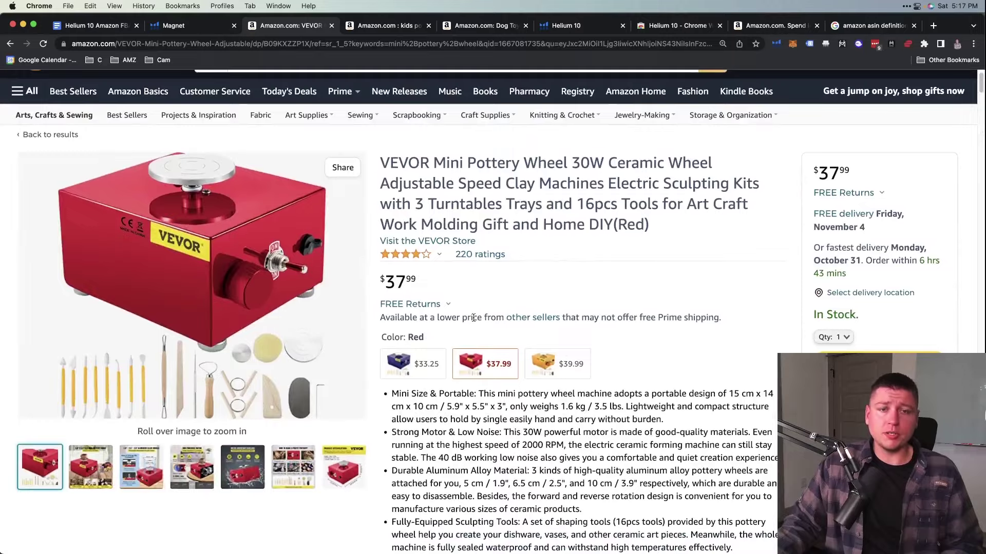
pyautogui.scroll(-15, 466, 349)
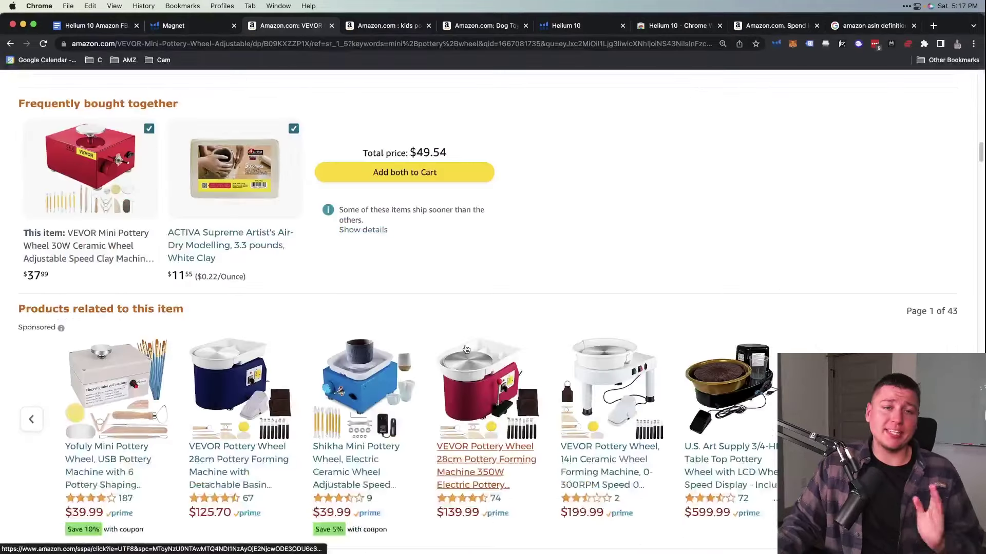
pyautogui.scroll(-6, 465, 349)
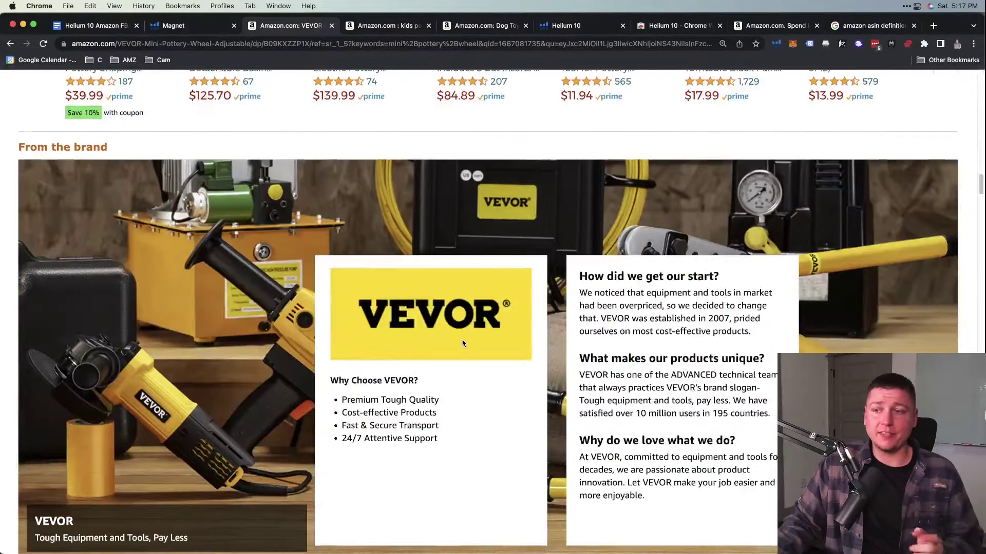
pyautogui.scroll(-6, 463, 344)
pyautogui.scroll(-15, 463, 343)
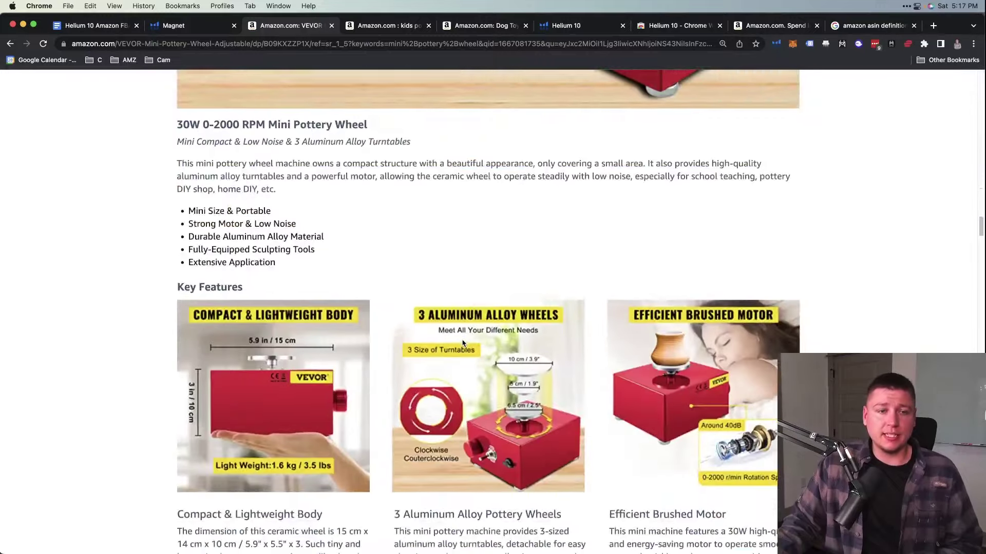
pyautogui.scroll(-20, 463, 343)
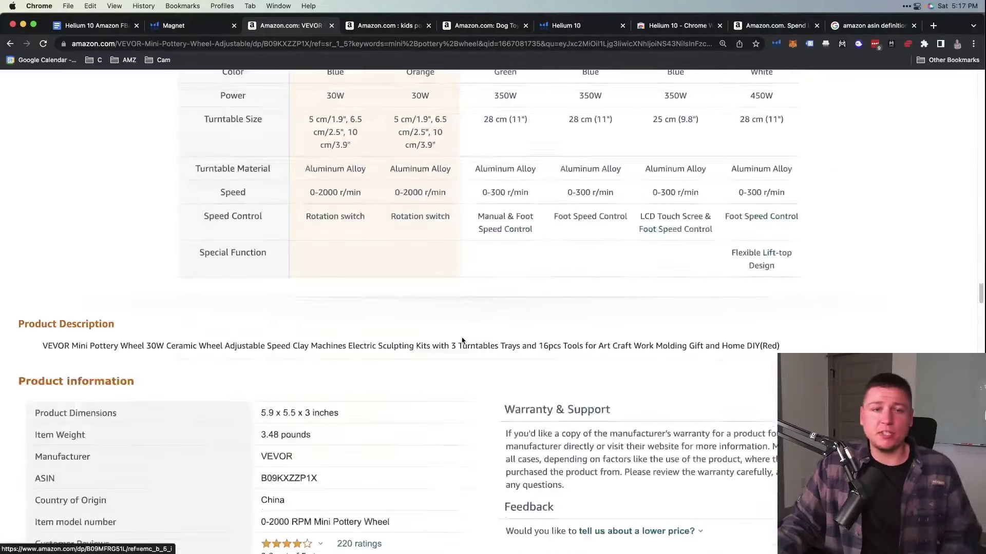
# Copy the ASIN B09KXZZP1X from the VEVOR listing's product information
pyautogui.scroll(3, 460, 340)
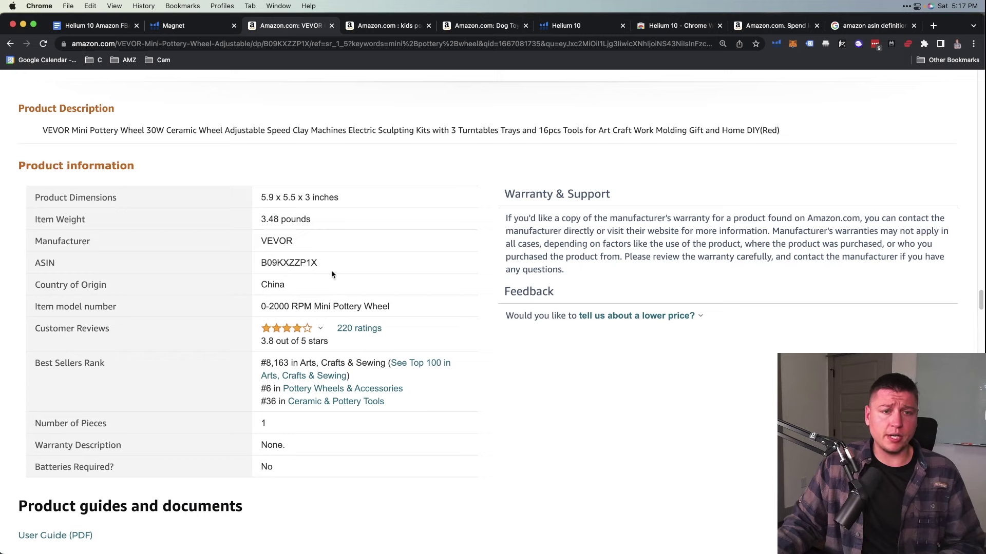
pyautogui.doubleClick(303, 264)
pyautogui.rightClick(303, 263)
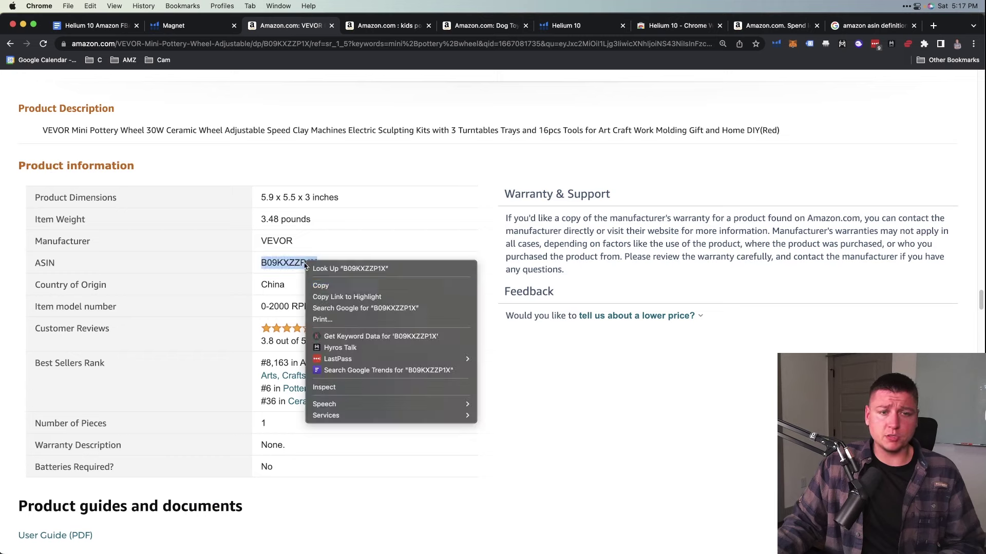
pyautogui.click(329, 286)
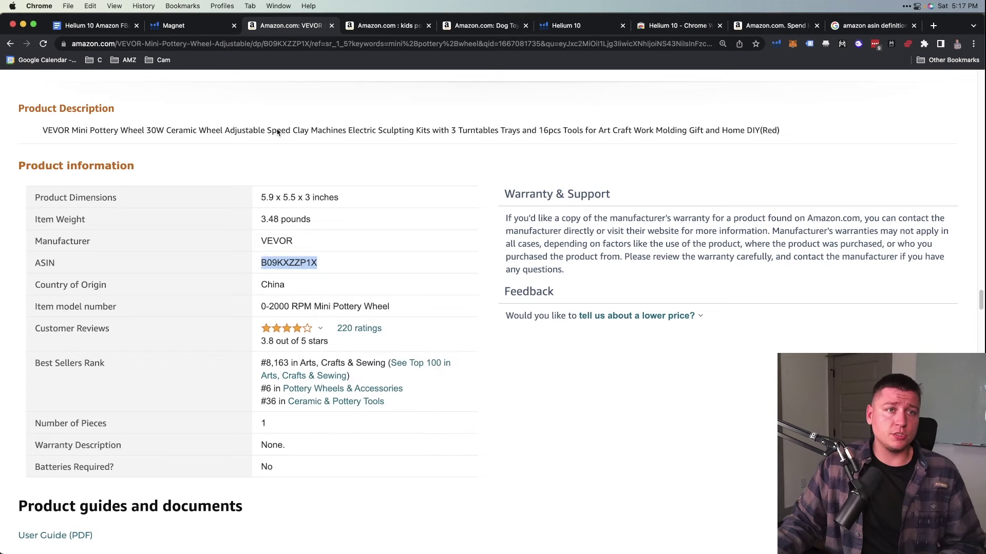
# Switch back to Helium 10 and open the Cerebro reverse product lookup tool from the dashboard
pyautogui.click(191, 31)
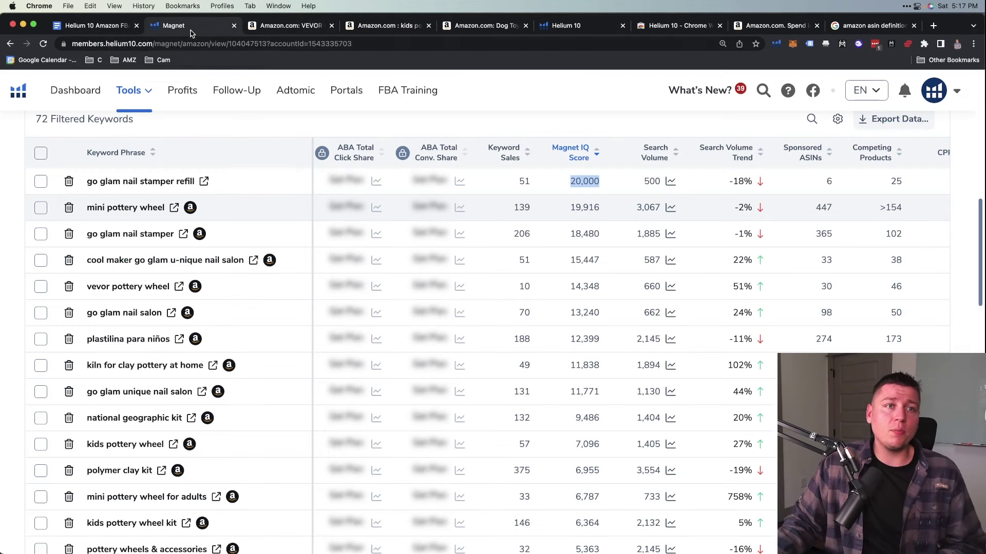
pyautogui.click(15, 44)
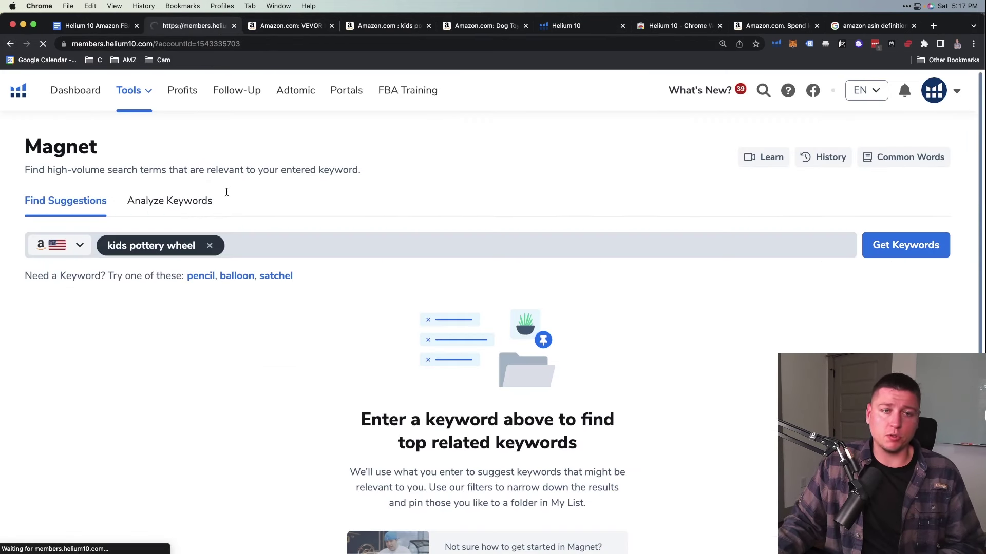
pyautogui.scroll(-10, 349, 339)
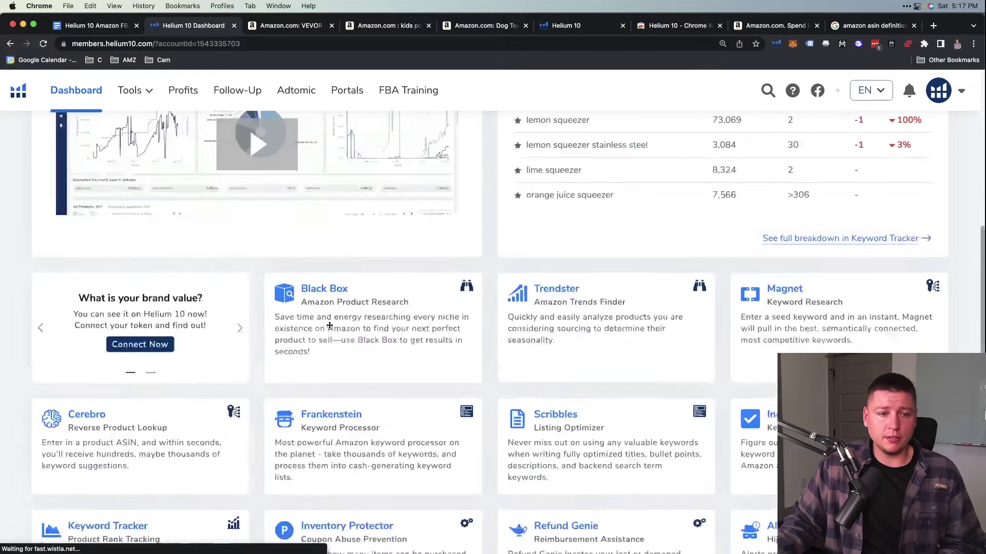
pyautogui.scroll(-3, 329, 325)
pyautogui.click(93, 265)
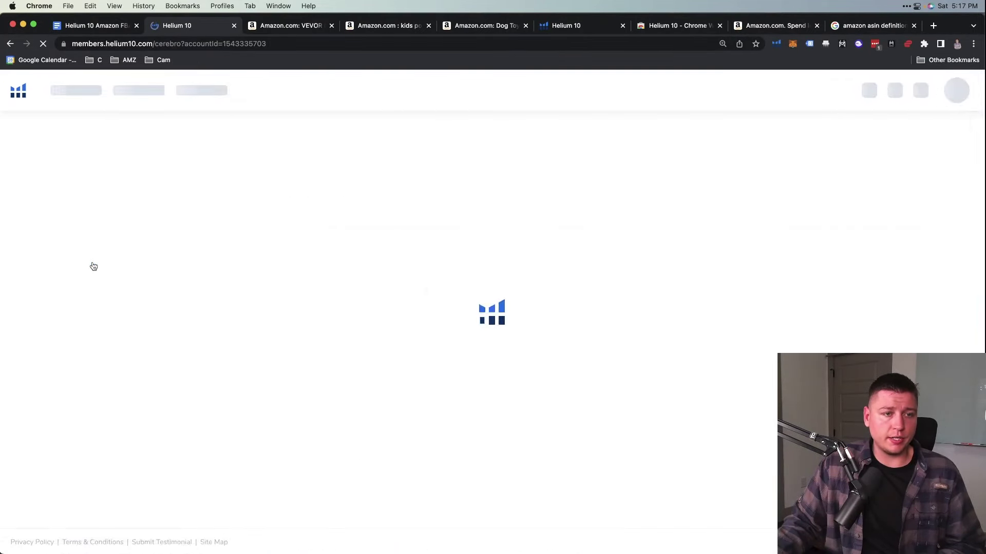
# Get the keywords for ASIN B09KXZZP1X in Cerebro and review the listed keyword phrases with their search volumes
pyautogui.rightClick(169, 208)
pyautogui.click(202, 280)
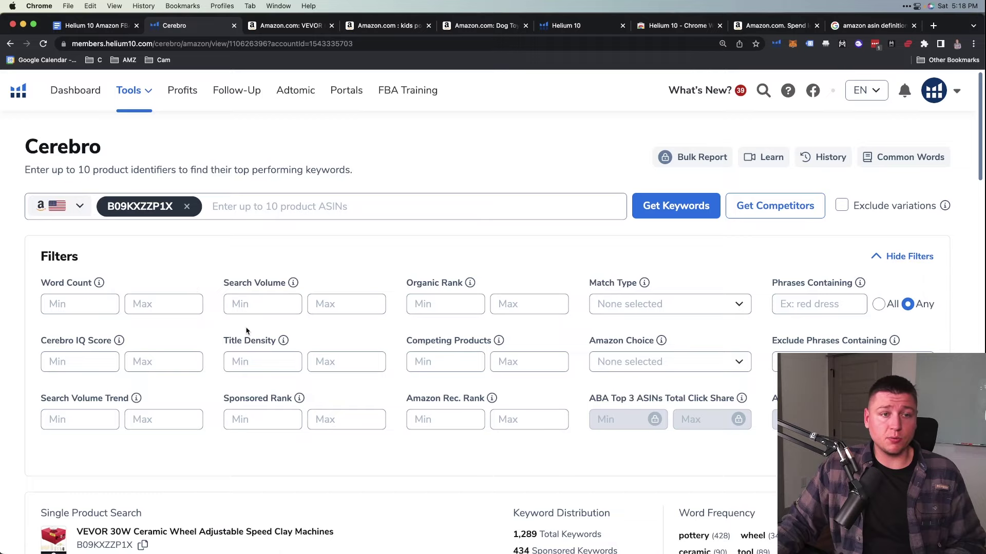
pyautogui.scroll(-10, 236, 324)
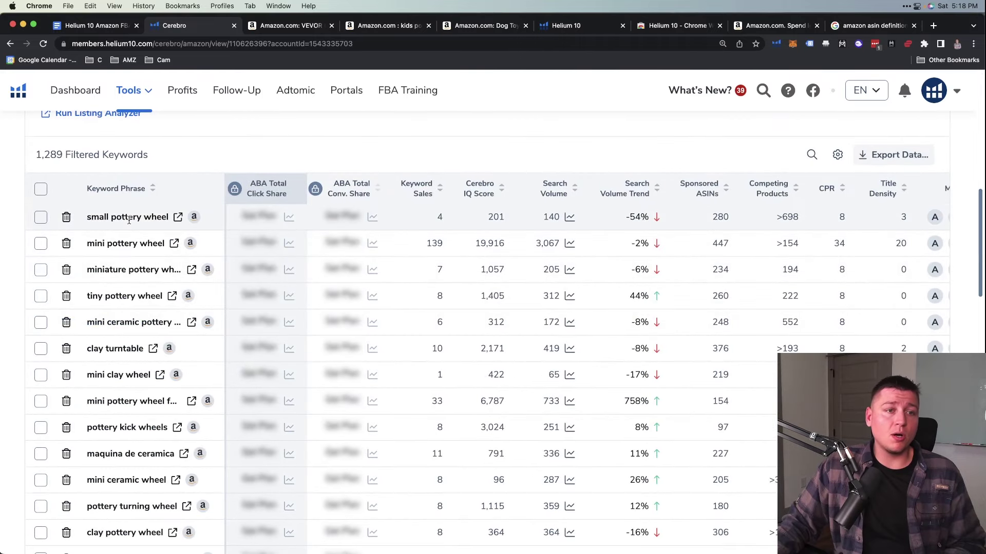
pyautogui.scroll(-3, 133, 272)
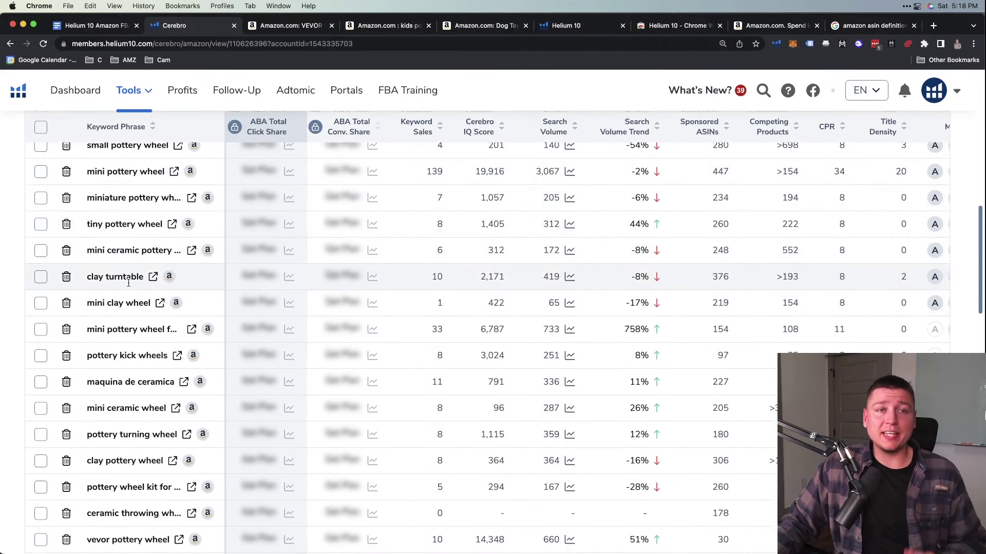
pyautogui.scroll(-2, 129, 286)
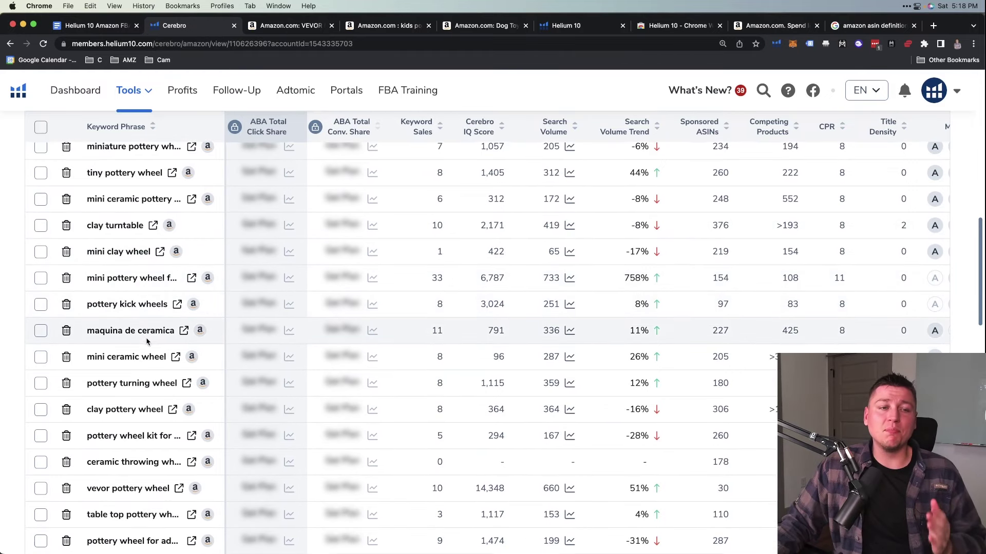
pyautogui.scroll(-2, 146, 342)
pyautogui.scroll(1, 148, 340)
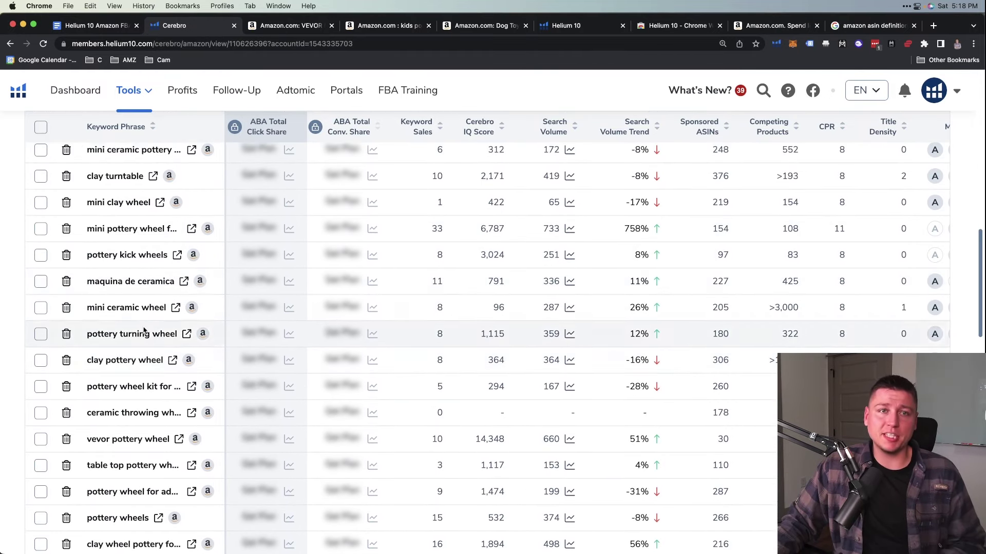
# Look back at the VEVOR pottery wheel listing on Amazon and return to the Cerebro keyword results
pyautogui.click(277, 25)
pyautogui.scroll(15, 270, 169)
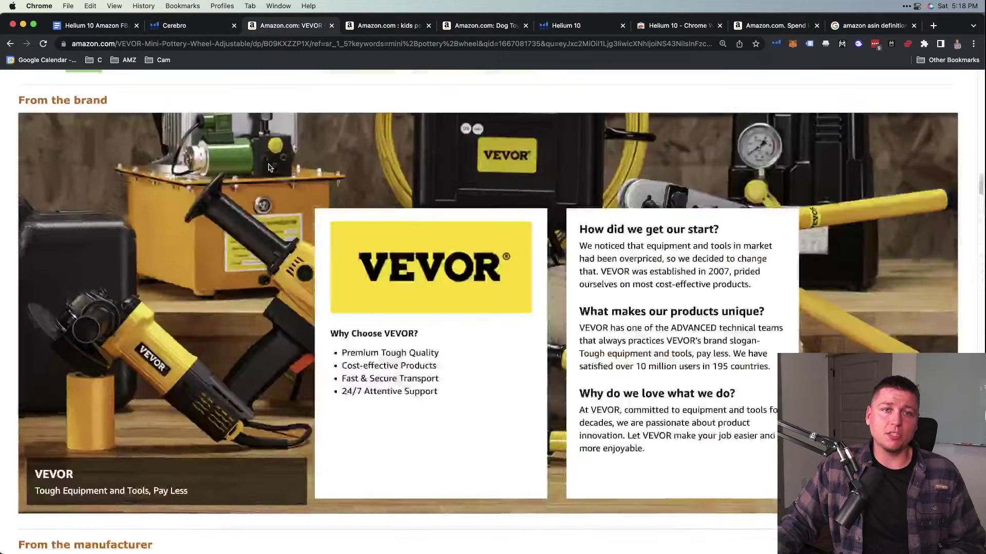
pyautogui.scroll(5, 269, 168)
pyautogui.click(192, 25)
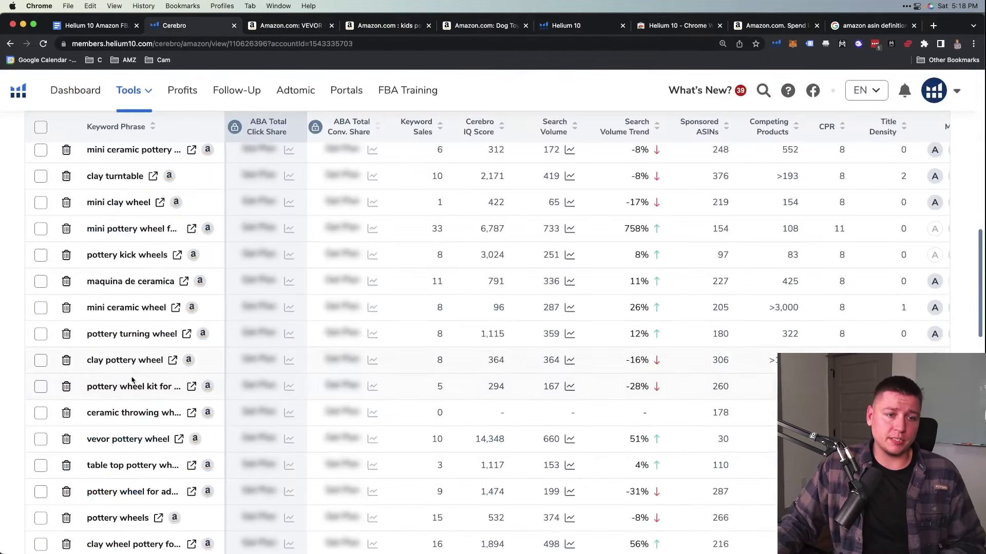
# Review the filtered keyword total for the VEVOR listing and the search volumes of its keyword phrases
pyautogui.scroll(-6, 132, 380)
pyautogui.scroll(13, 61, 361)
pyautogui.moveTo(36, 371); pyautogui.dragTo(66, 372)
pyautogui.scroll(-4, 66, 371)
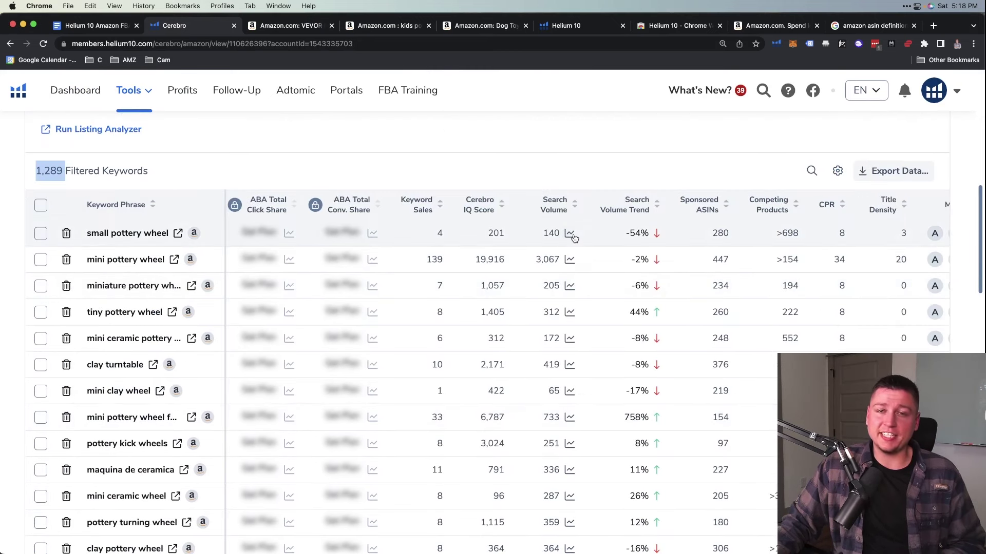
pyautogui.scroll(-1, 554, 241)
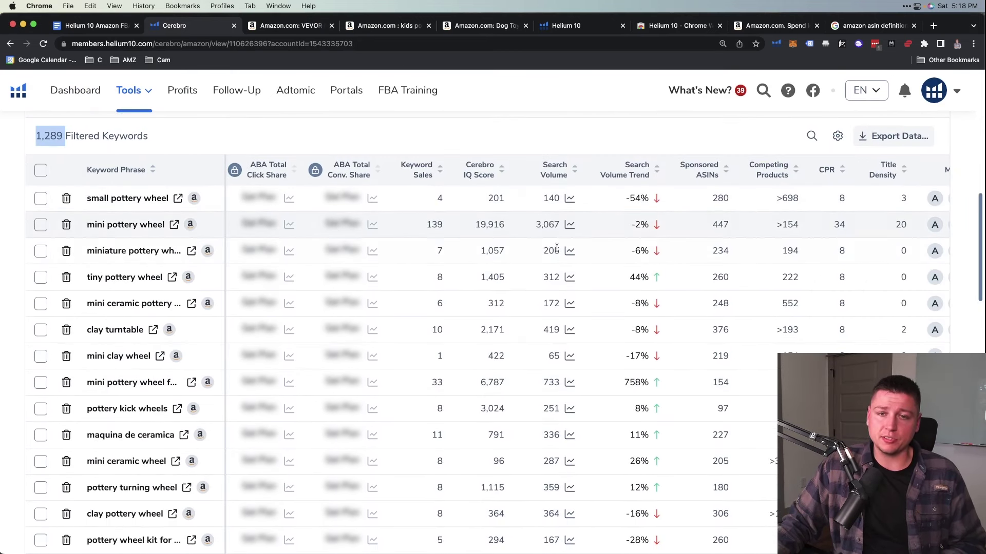
pyautogui.scroll(-6, 556, 248)
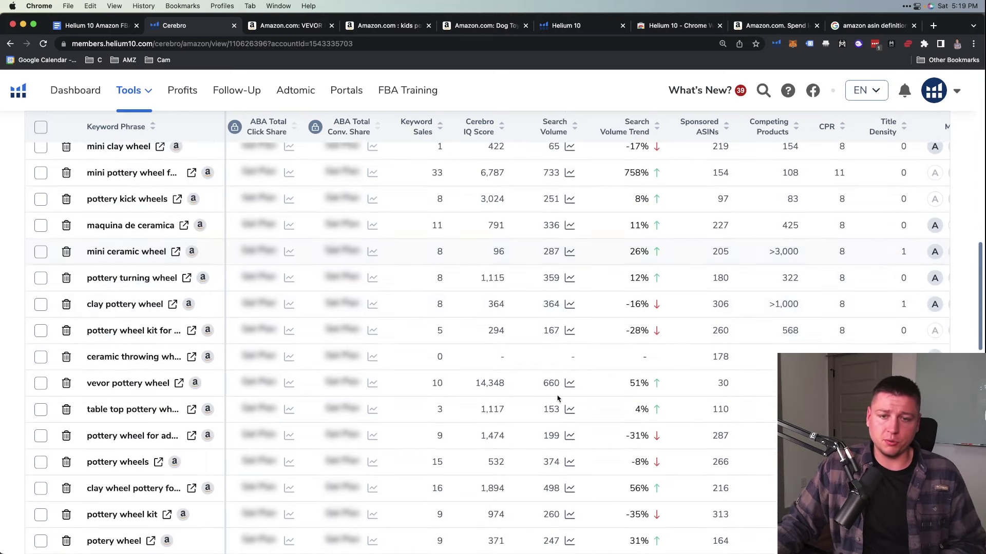
pyautogui.scroll(-5, 558, 399)
# Sort the Cerebro keywords by search volume from highest to lowest and look over the leading phrases
pyautogui.scroll(15, 545, 391)
pyautogui.click(556, 246)
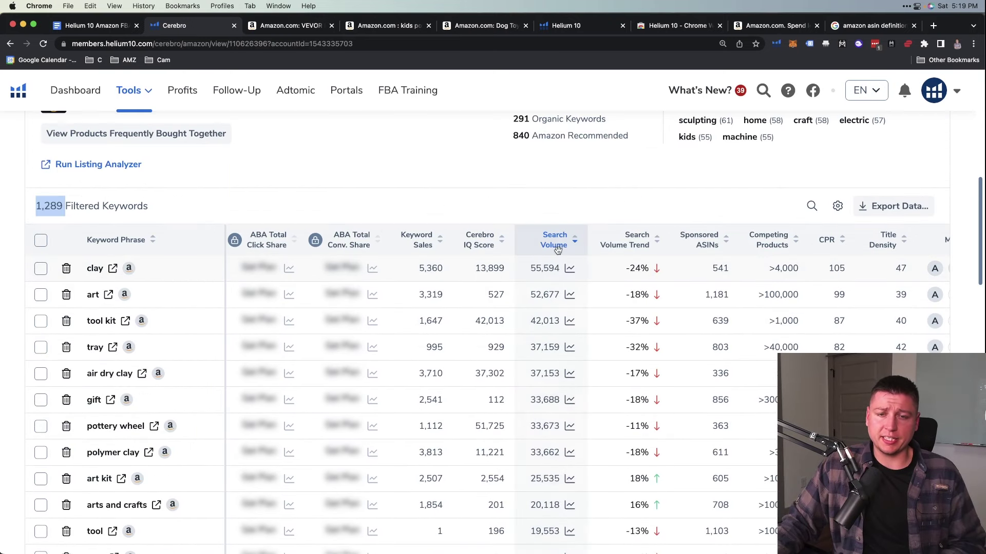
pyautogui.scroll(-2, 155, 345)
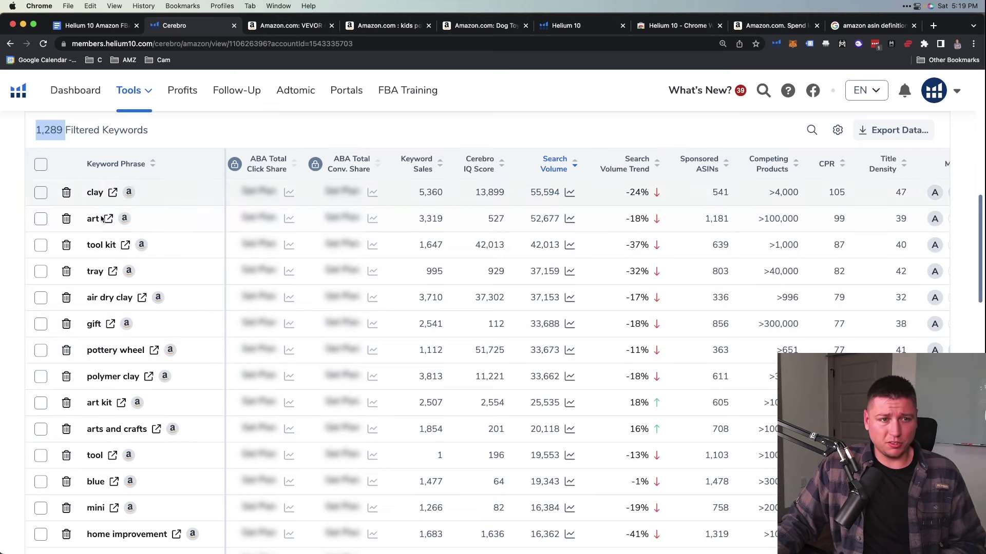
# Filter the Cerebro keywords to a minimum word count of 3 and go to the filtered list
pyautogui.scroll(10, 557, 231)
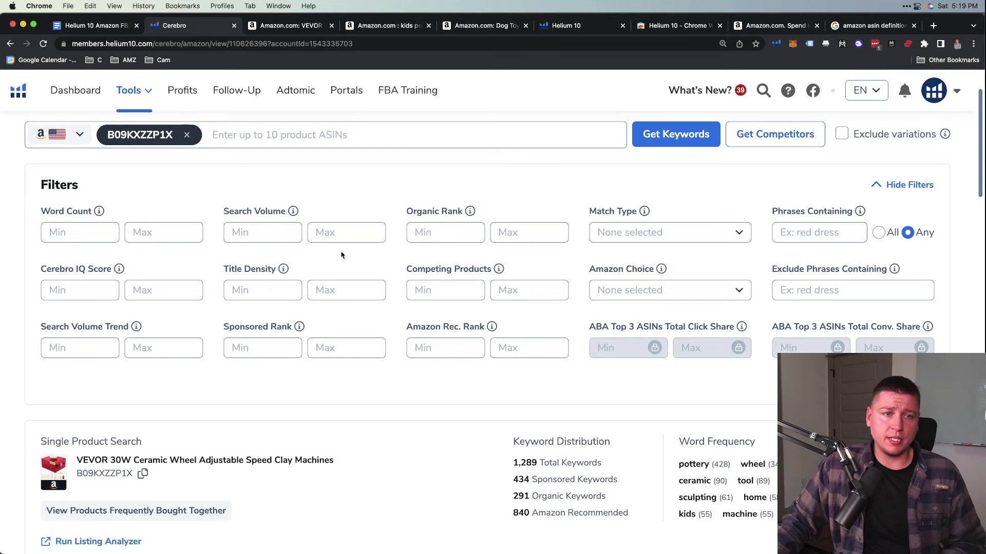
pyautogui.click(89, 231)
pyautogui.write('3')
pyautogui.press('Return')
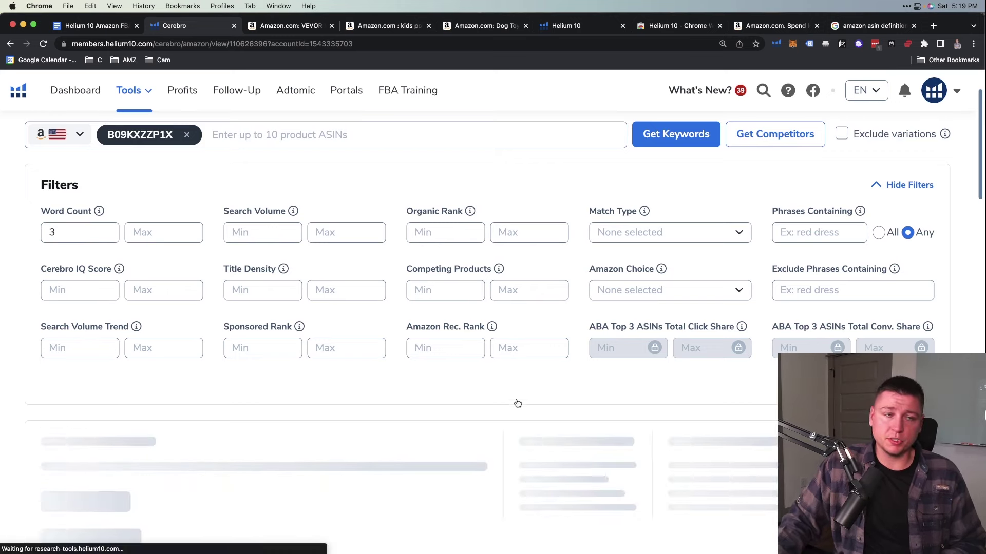
pyautogui.scroll(-5, 229, 399)
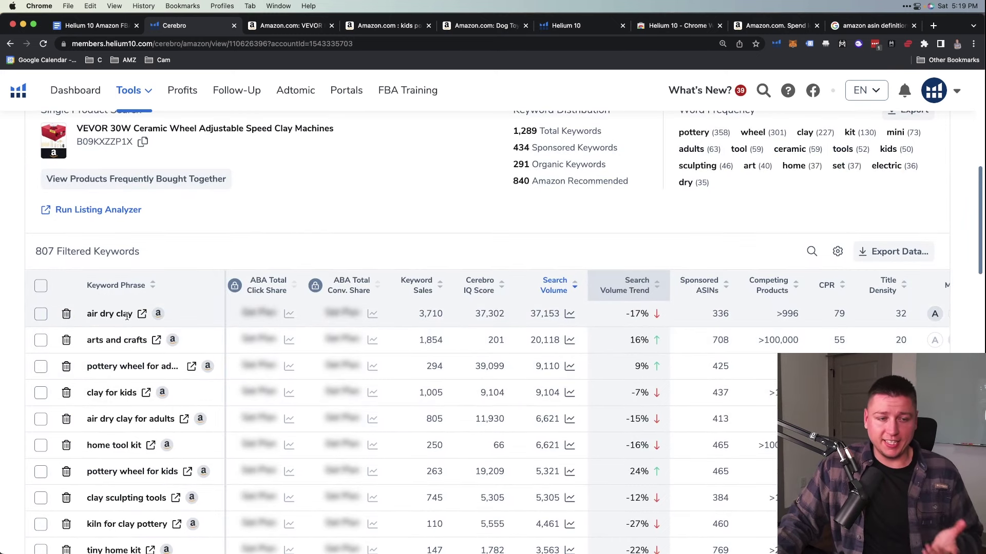
# Open the Amazon search results for the keyword "air dry clay" from Cerebro and look through the competing products
pyautogui.click(141, 315)
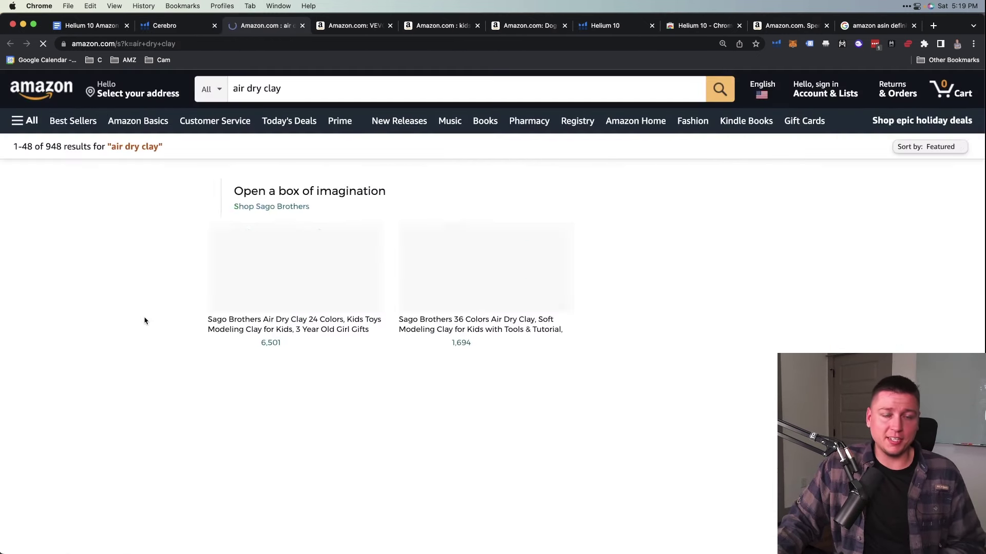
pyautogui.scroll(-6, 309, 364)
pyautogui.scroll(-6, 309, 362)
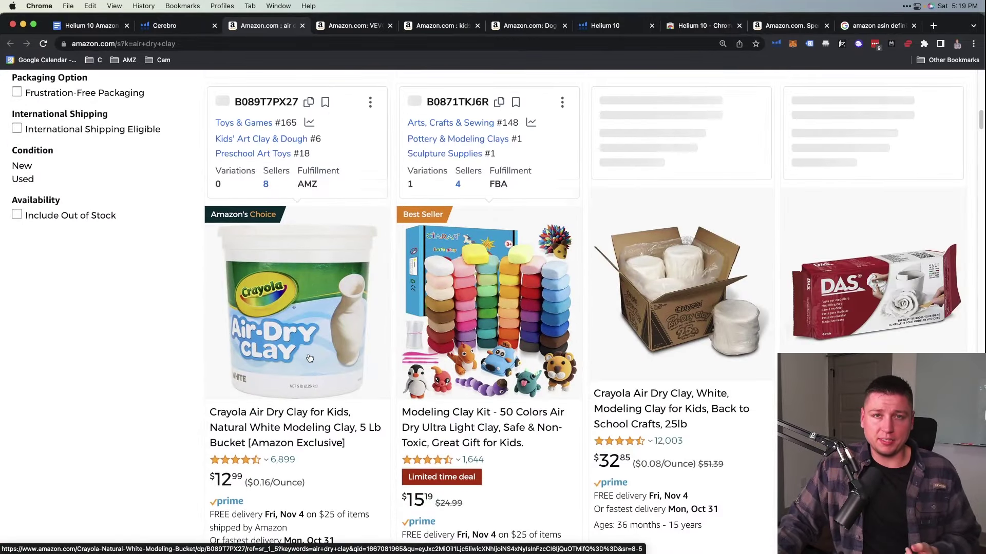
pyautogui.scroll(-2, 309, 358)
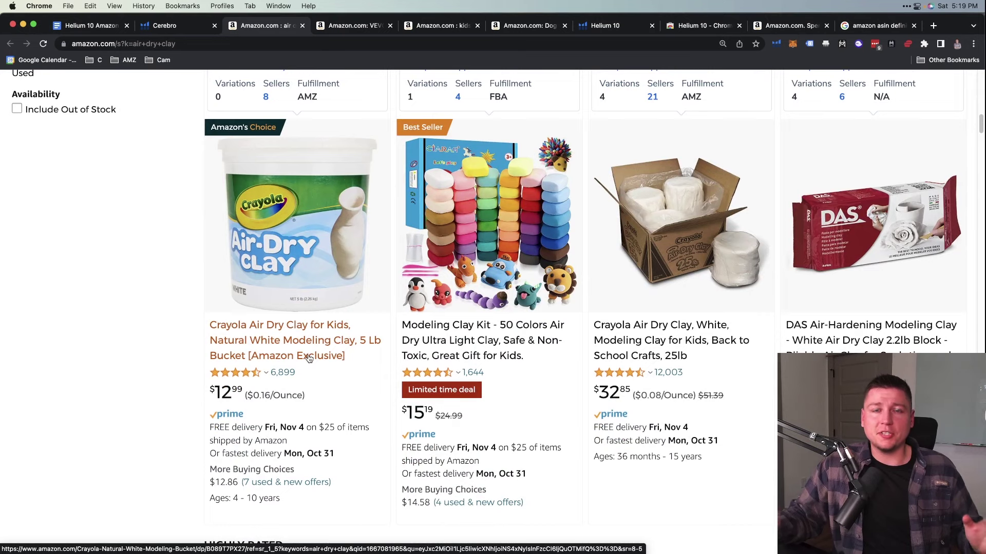